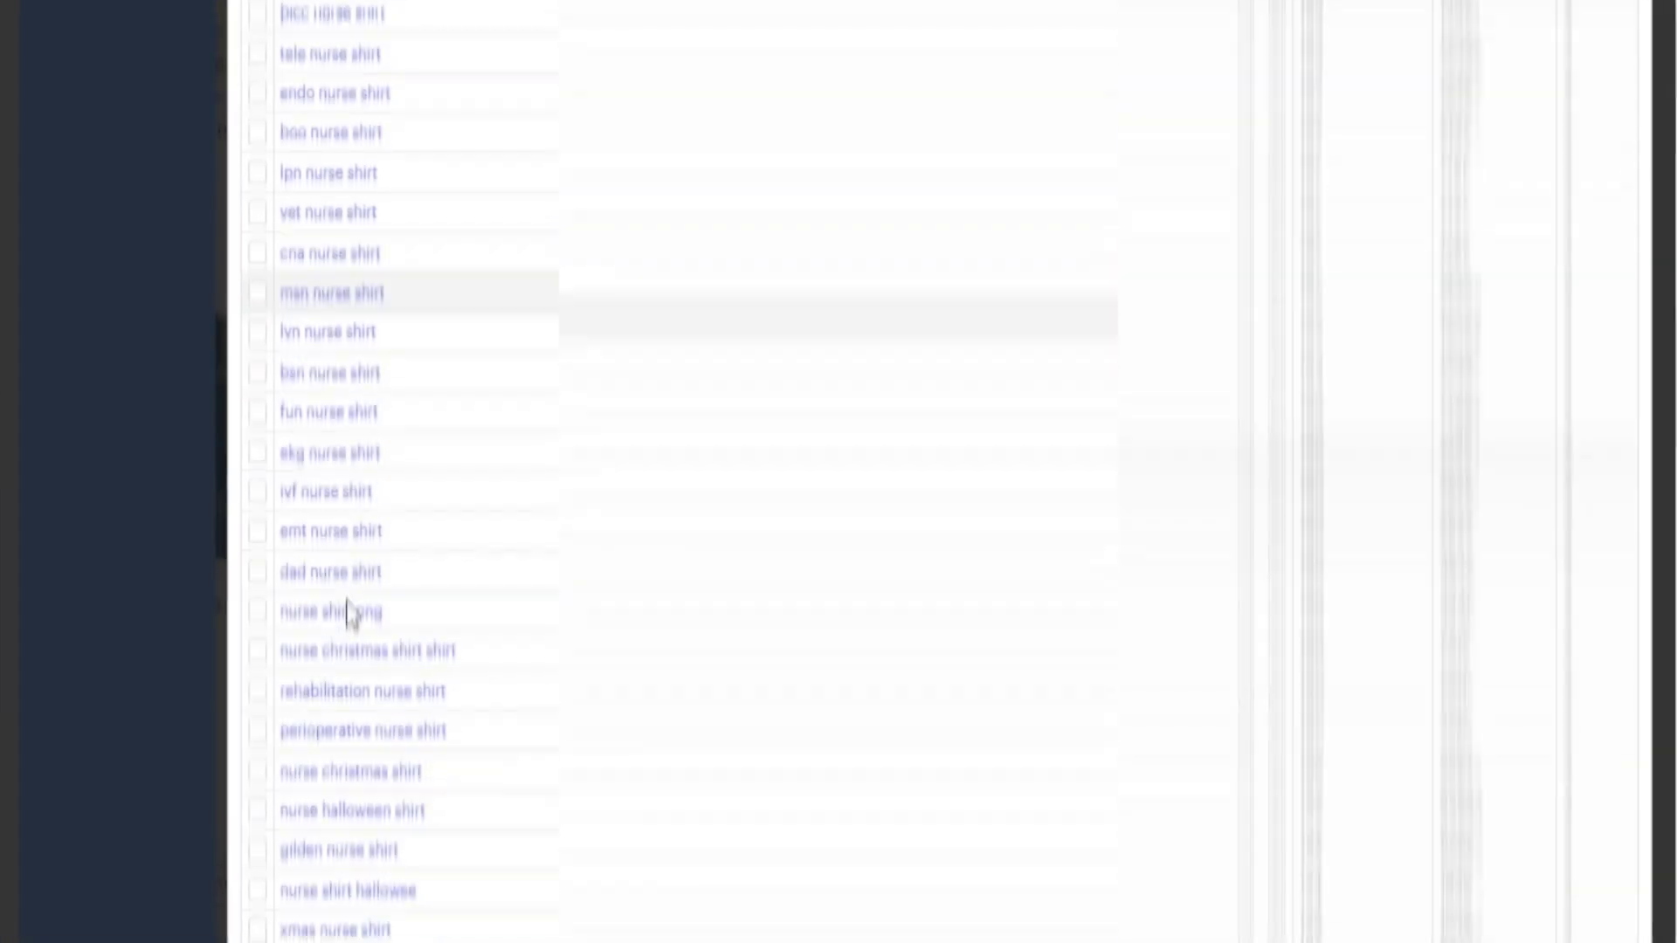
Step: Scroll the nurse shirt keyword suggestions table back up to the top
scroll(348, 611, "up", 15)
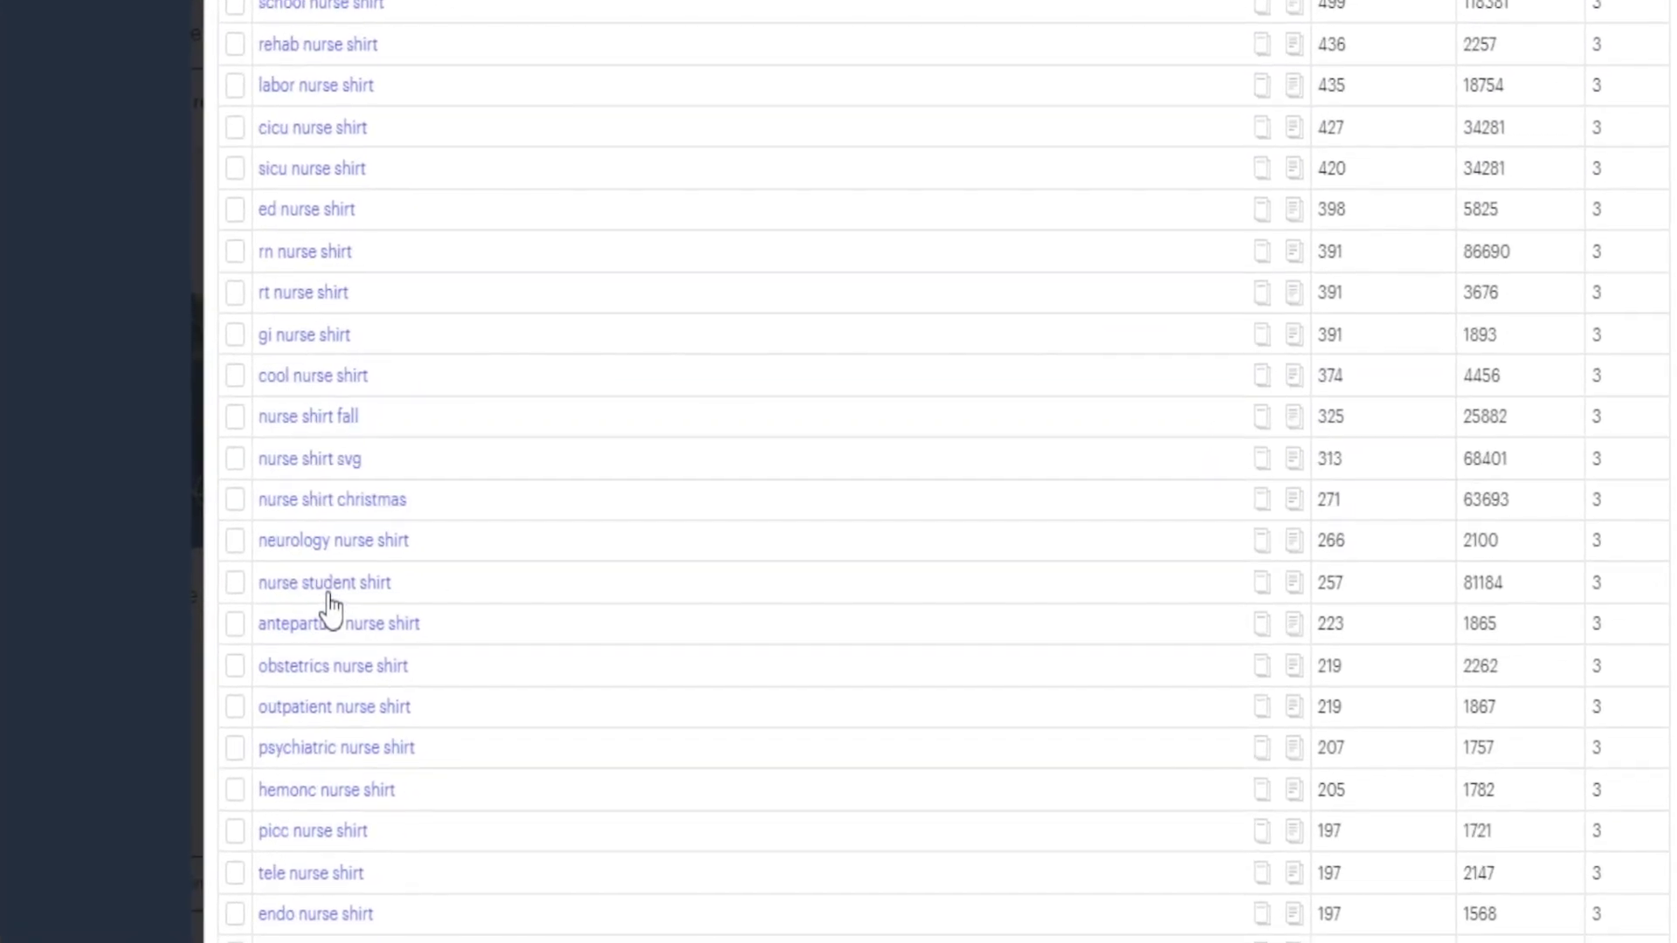
scroll(321, 611, "up", 10)
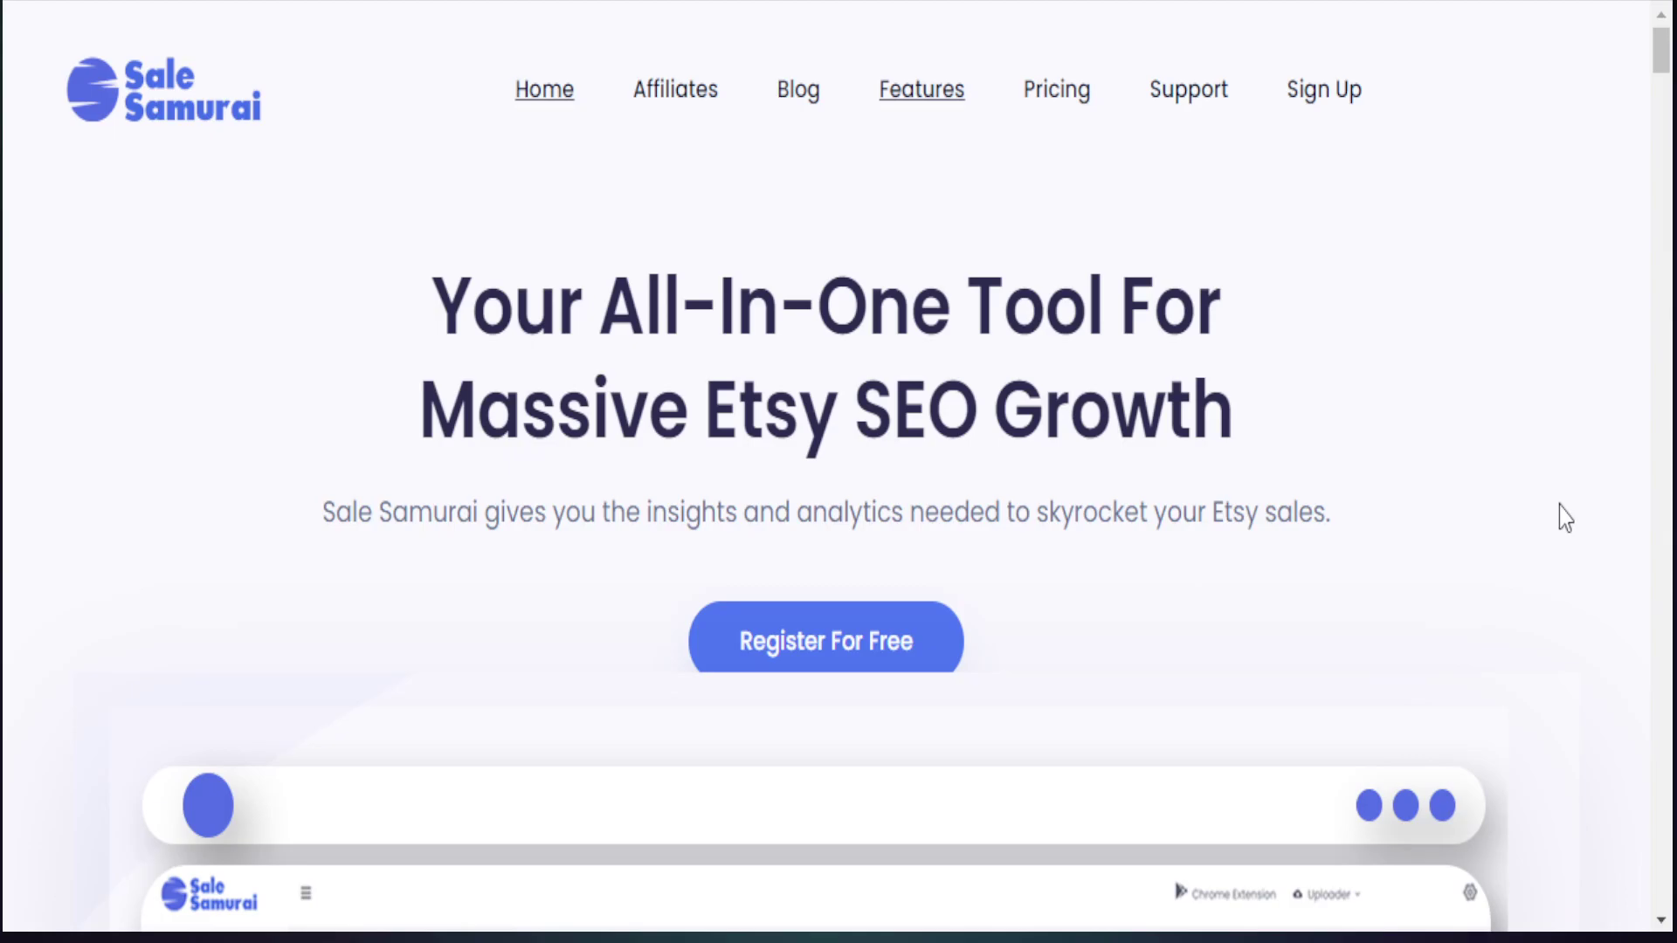
Step: Scroll through the feature sections of the Sale Samurai homepage
scroll(1566, 518, "down", 10)
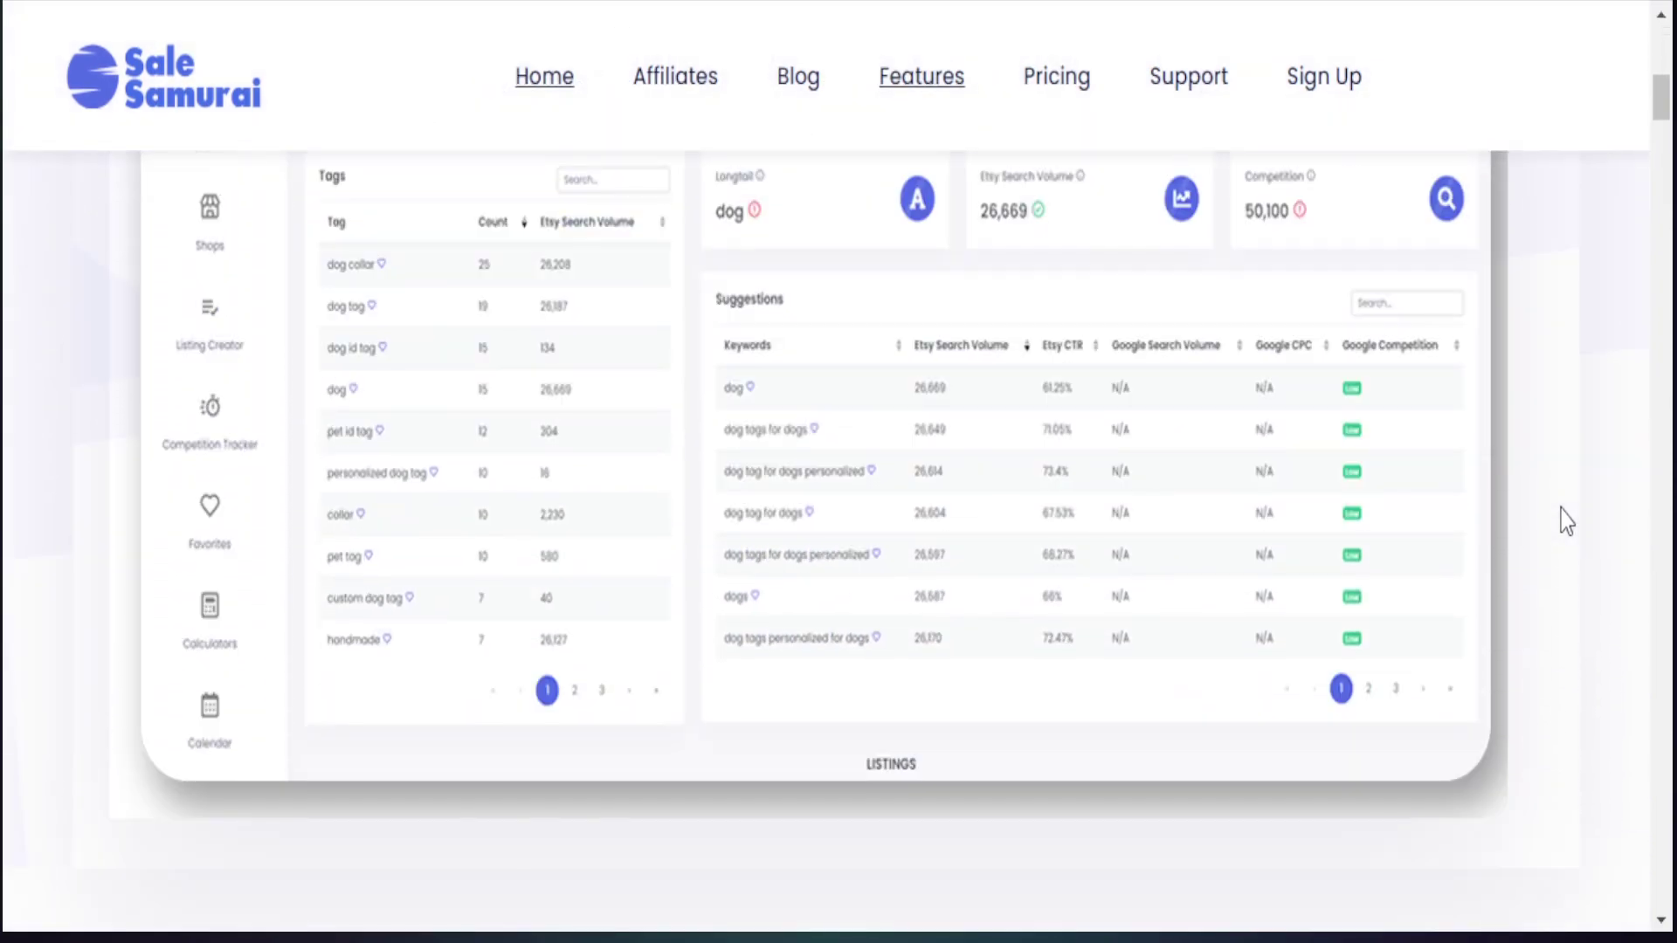
scroll(1565, 521, "down", 10)
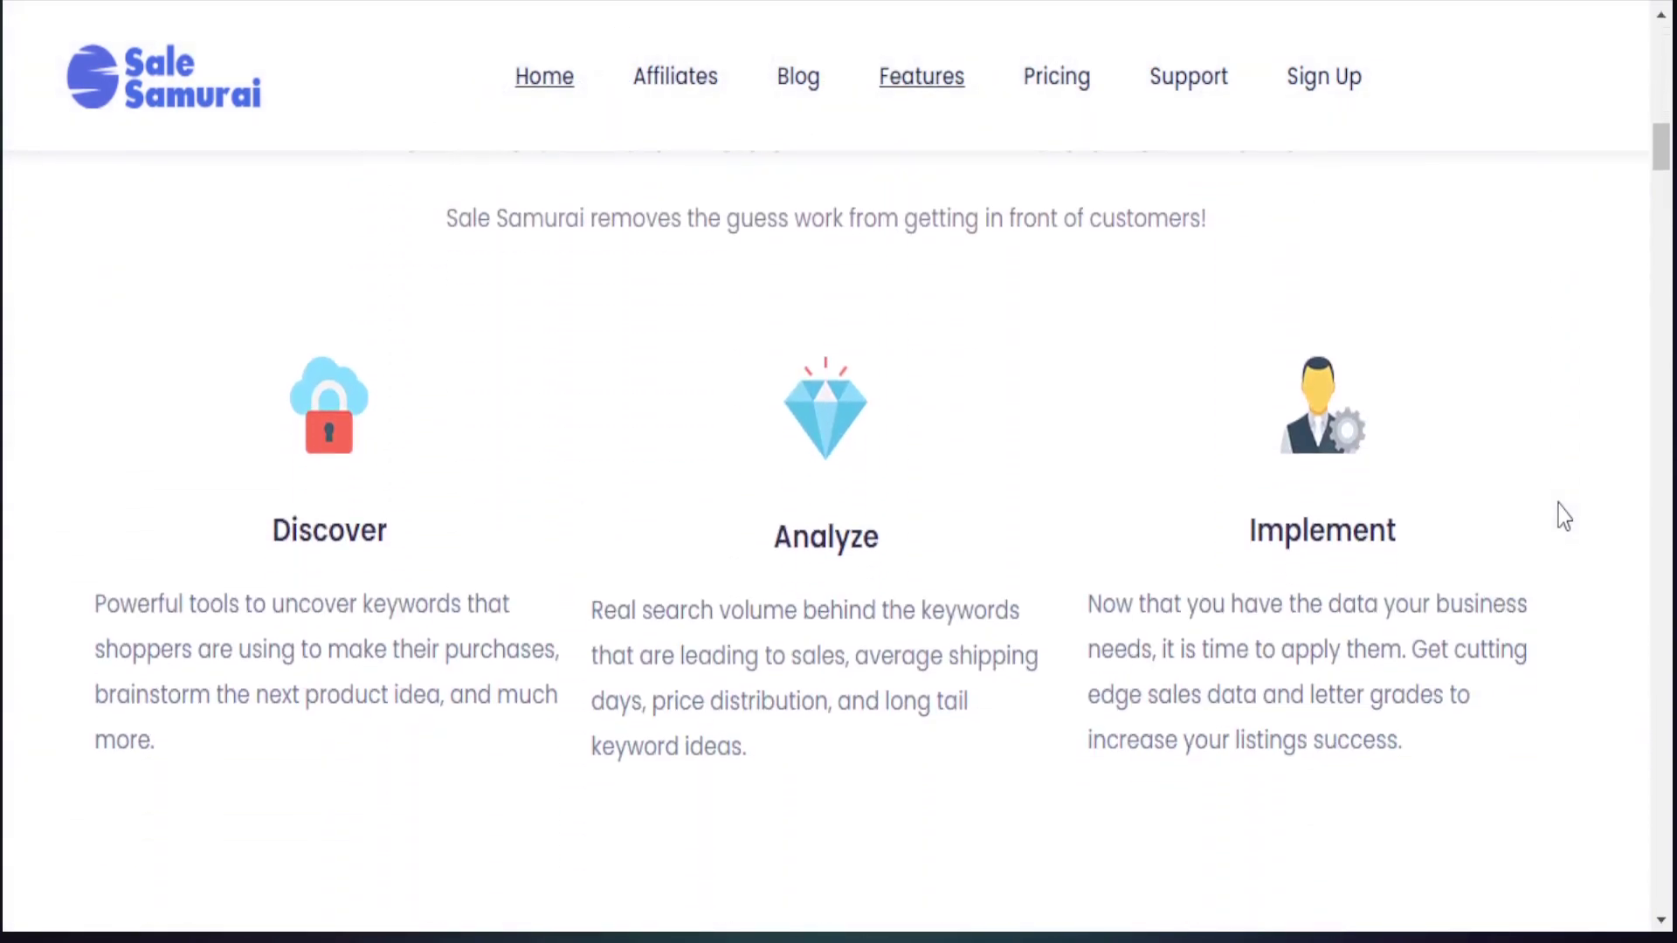
scroll(1564, 518, "down", 2)
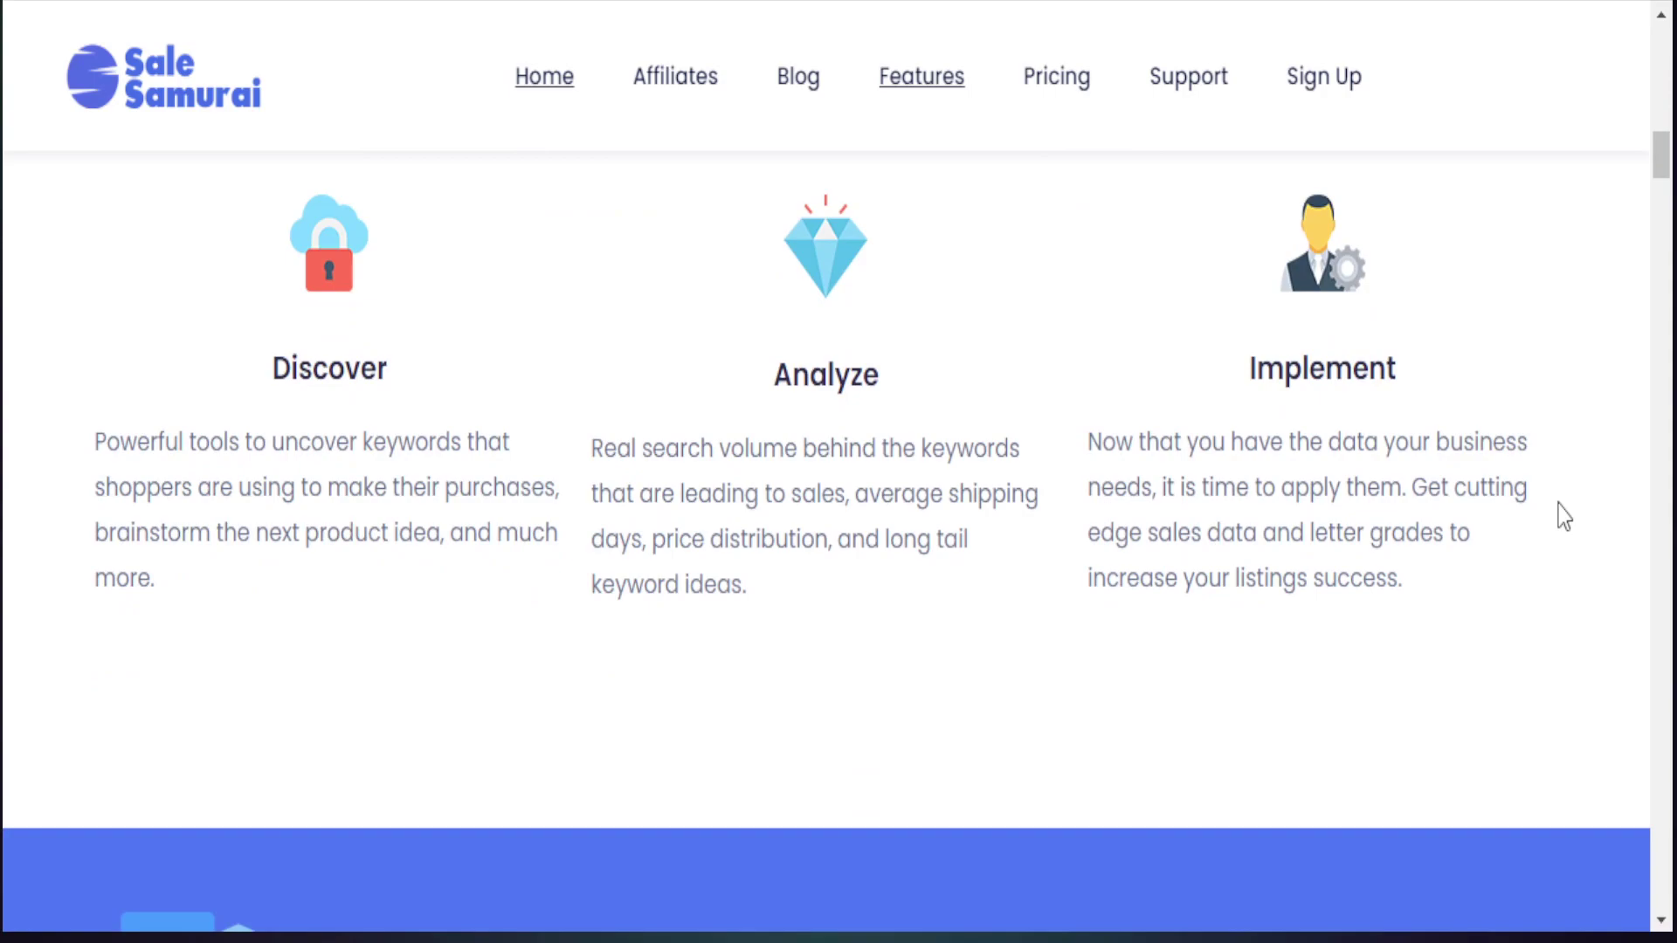
scroll(1563, 517, "down", 15)
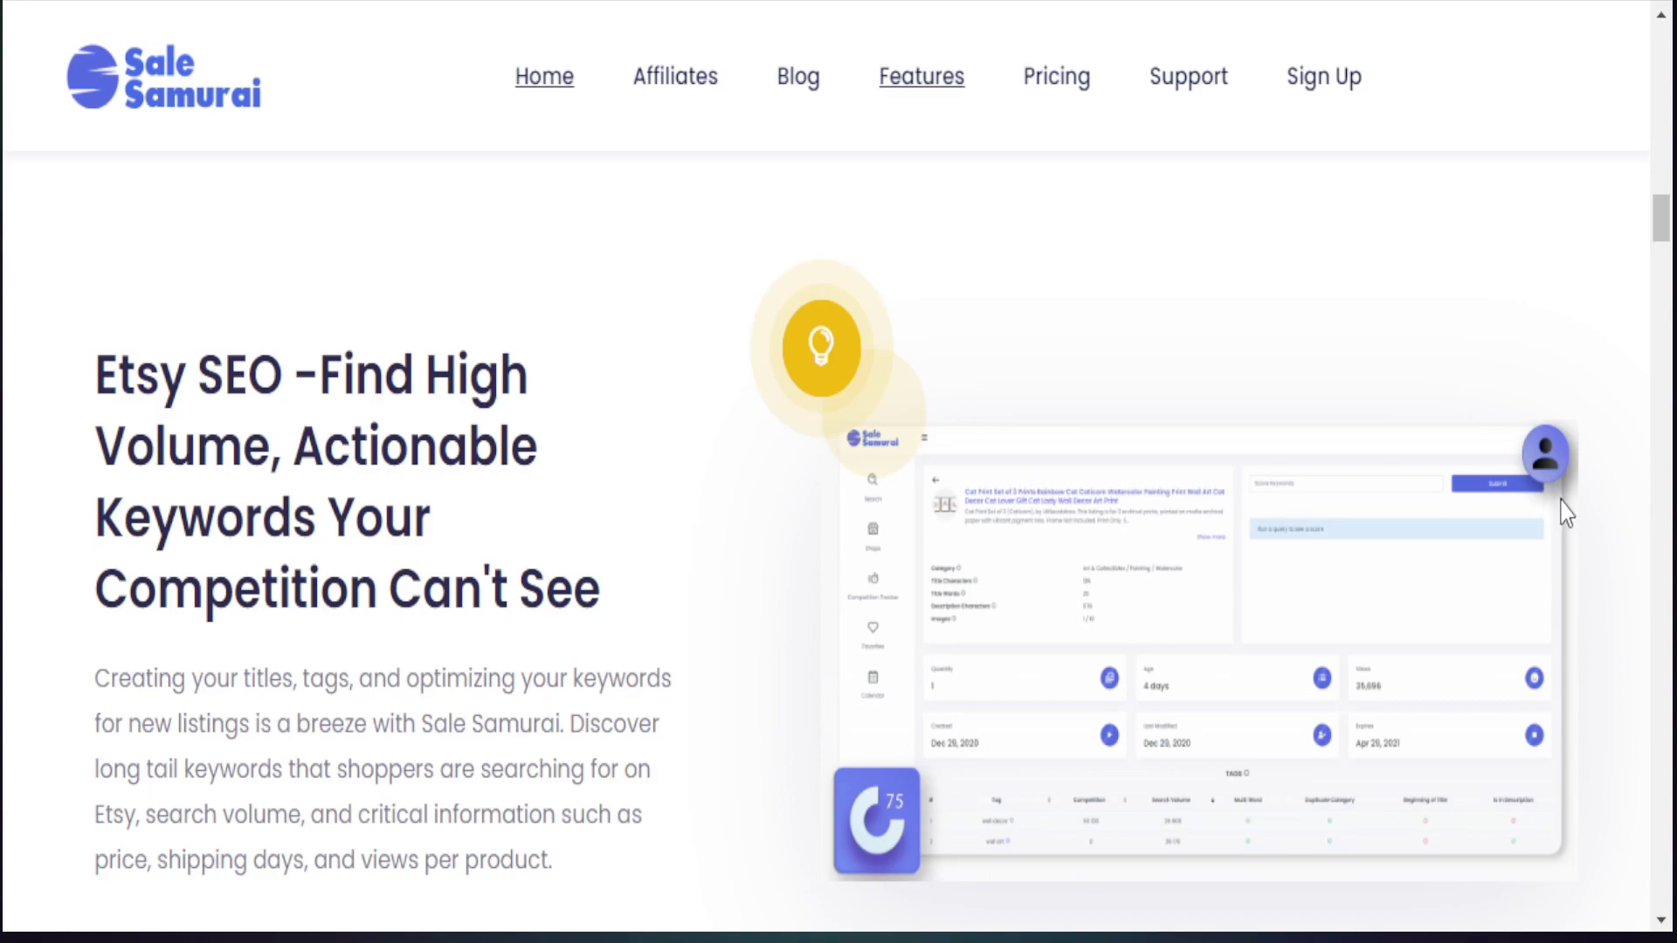
scroll(1568, 514, "down", 10)
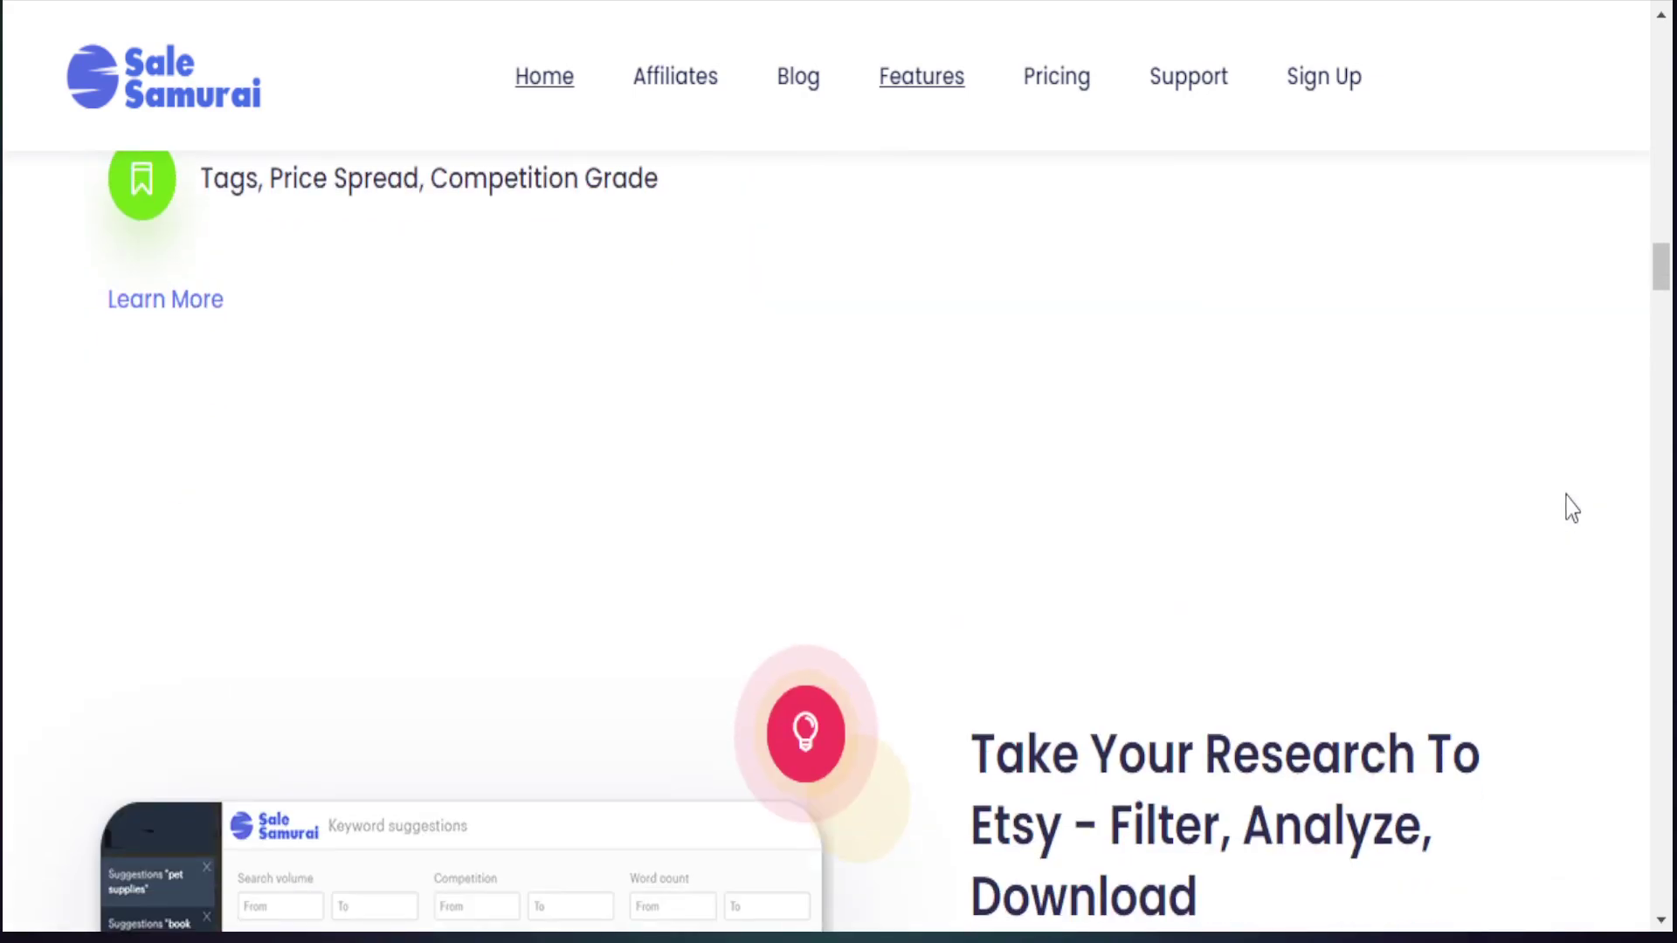
scroll(1572, 509, "down", 5)
scroll(1564, 512, "down", 4)
scroll(861, 580, "up", 4)
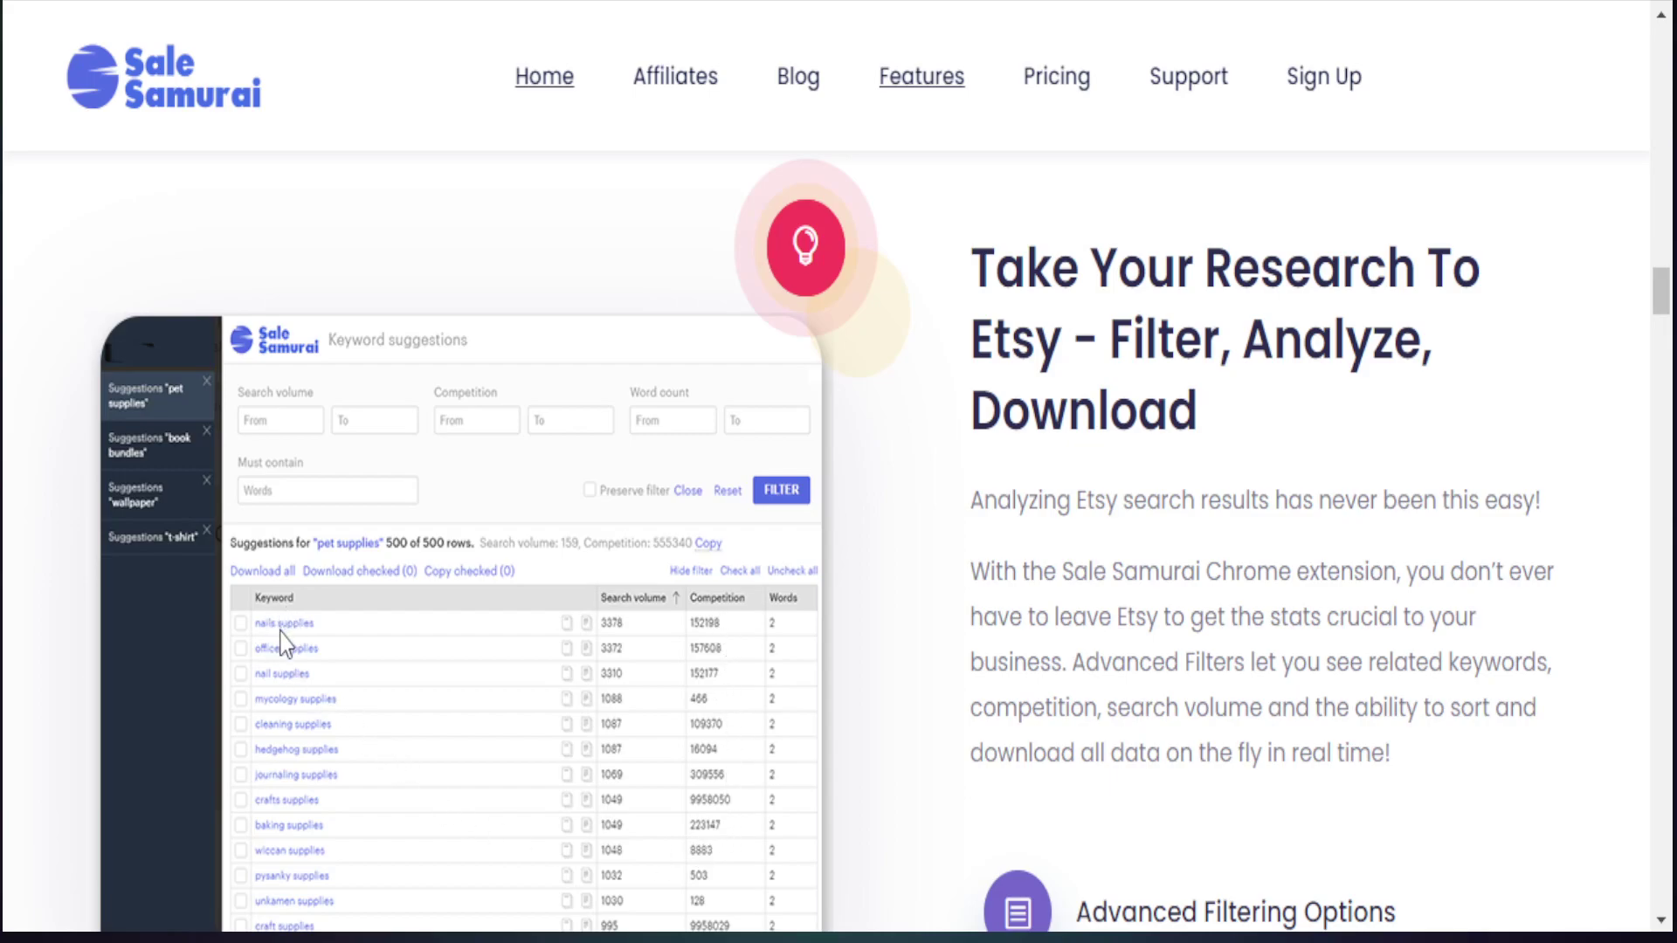
scroll(281, 631, "down", 2)
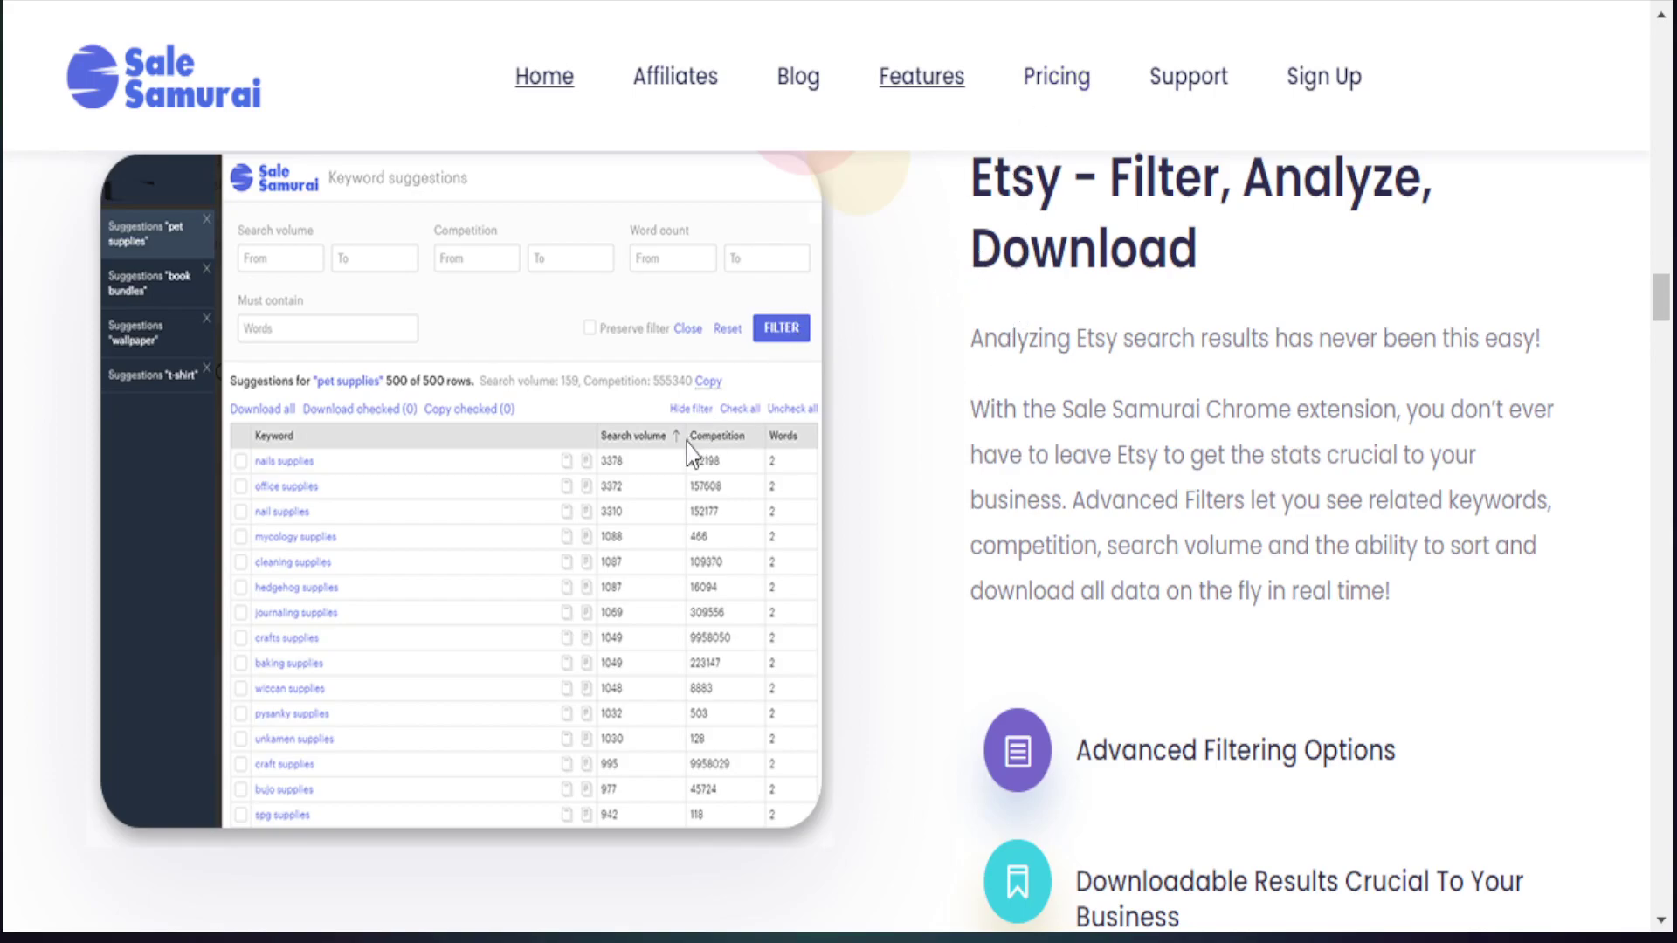
Step: Show the pricing plans and highlight the $9.99 monthly price
left_click(1053, 87)
scroll(1180, 578, "down", 8)
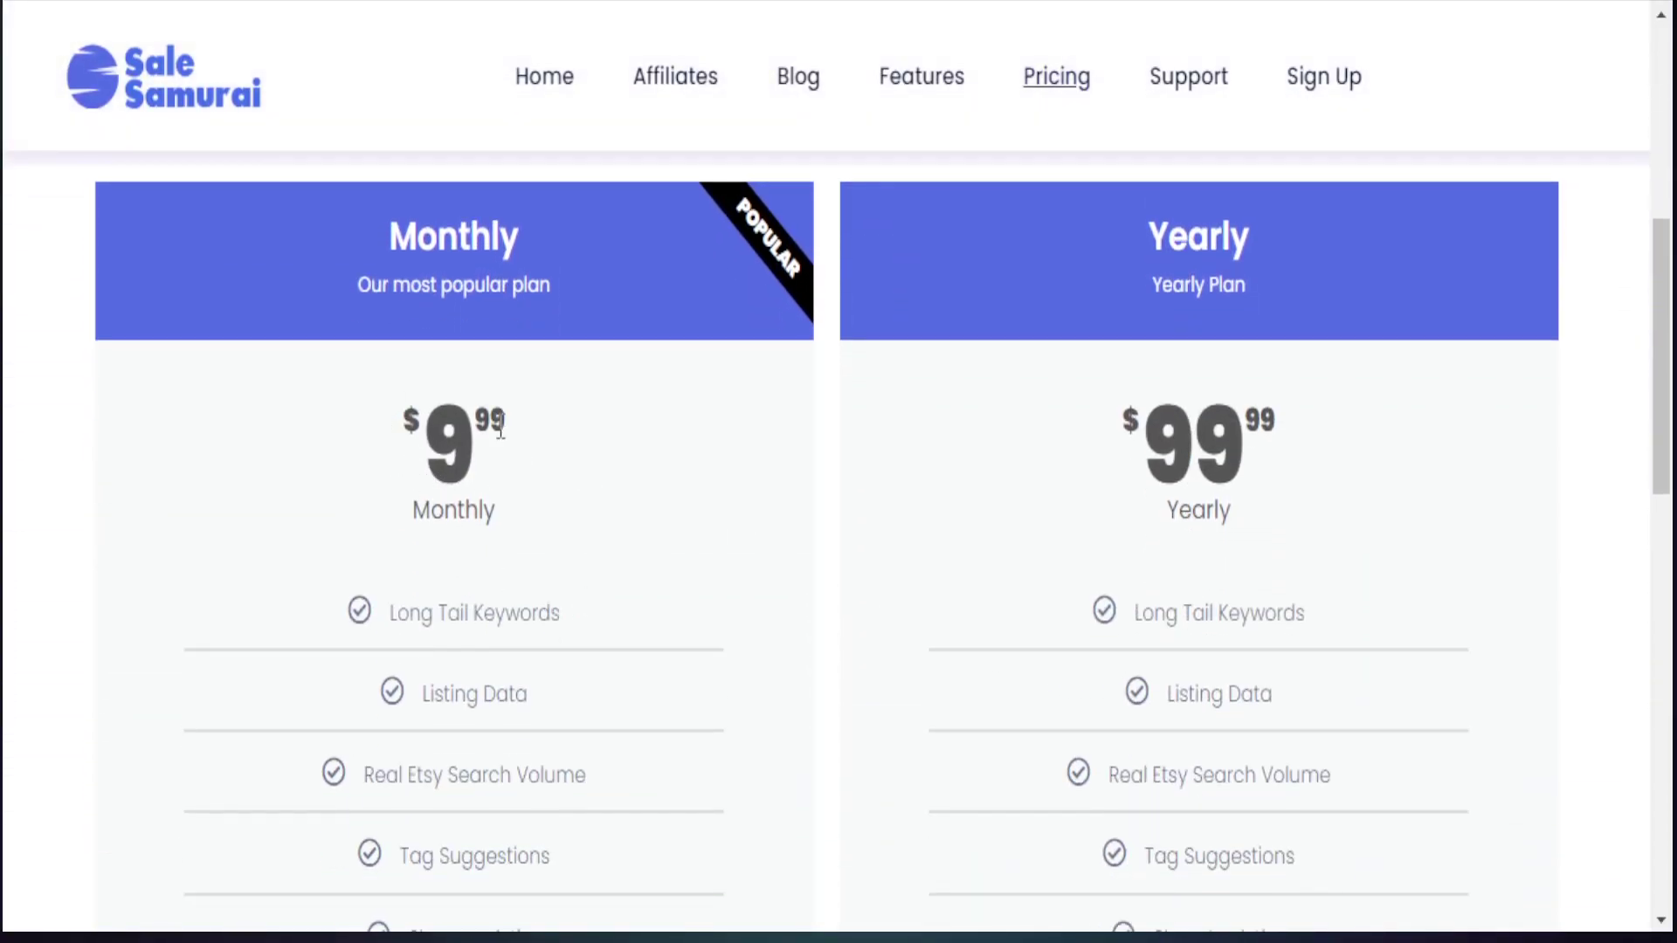
double_click(470, 425)
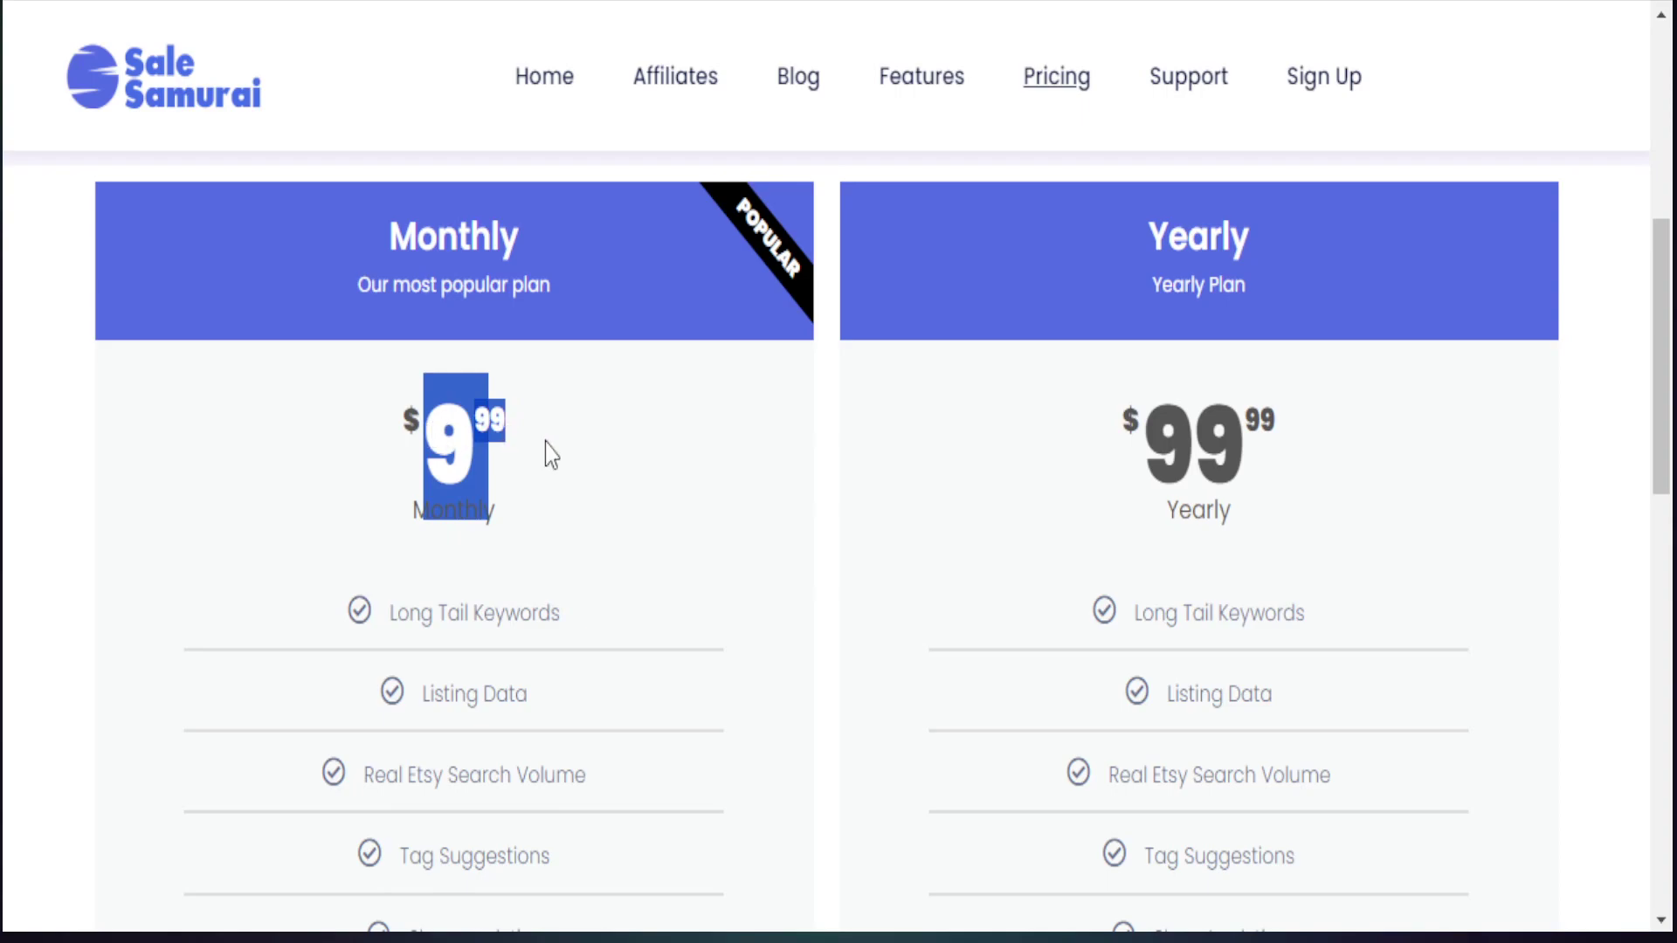
left_click(592, 454)
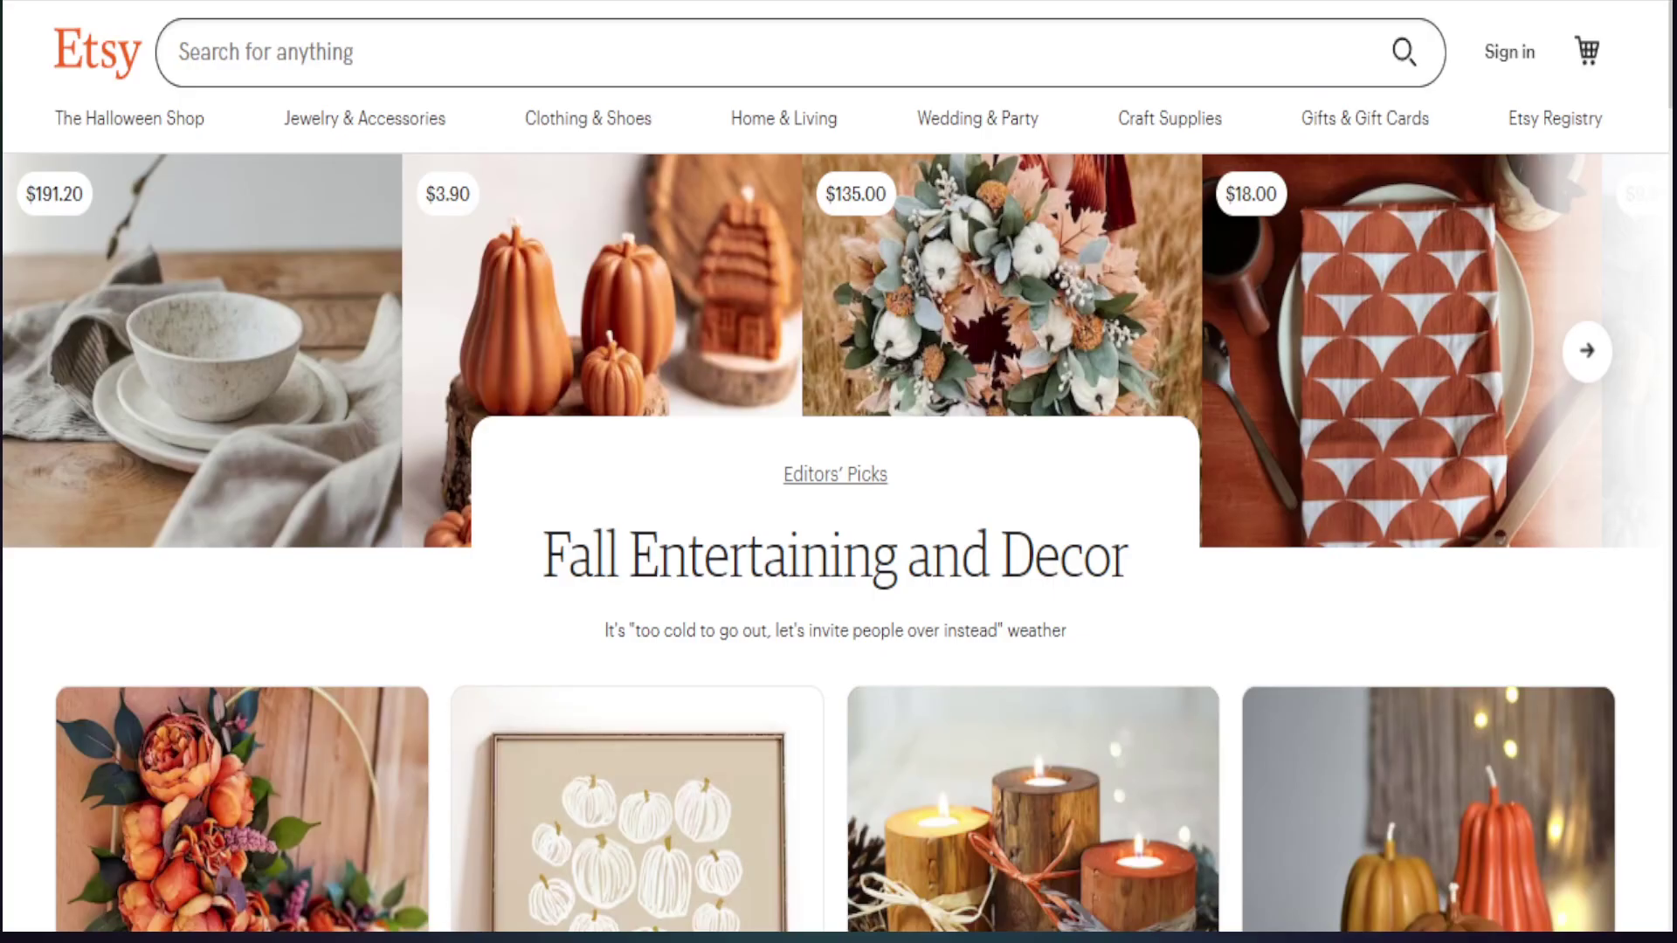
Step: Enter 'Nurse Shirt' in Etsy's search box to list suggestions with volumes, e.g. 23343
left_click(269, 48)
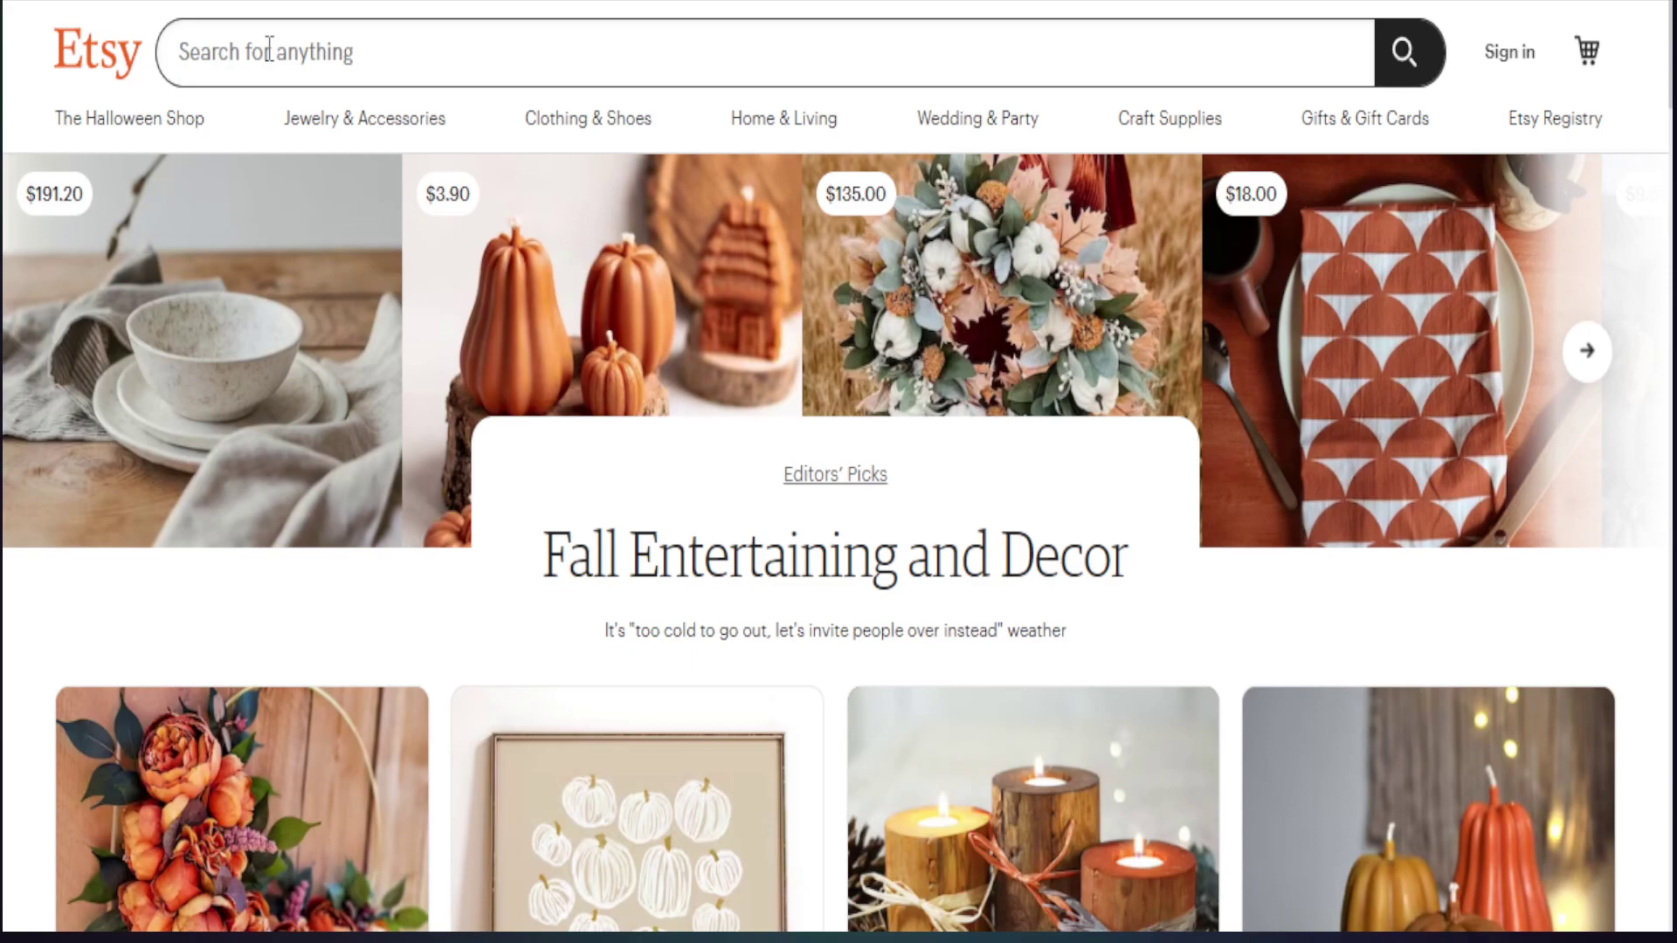
left_click(269, 48)
type("Nurse Shirt")
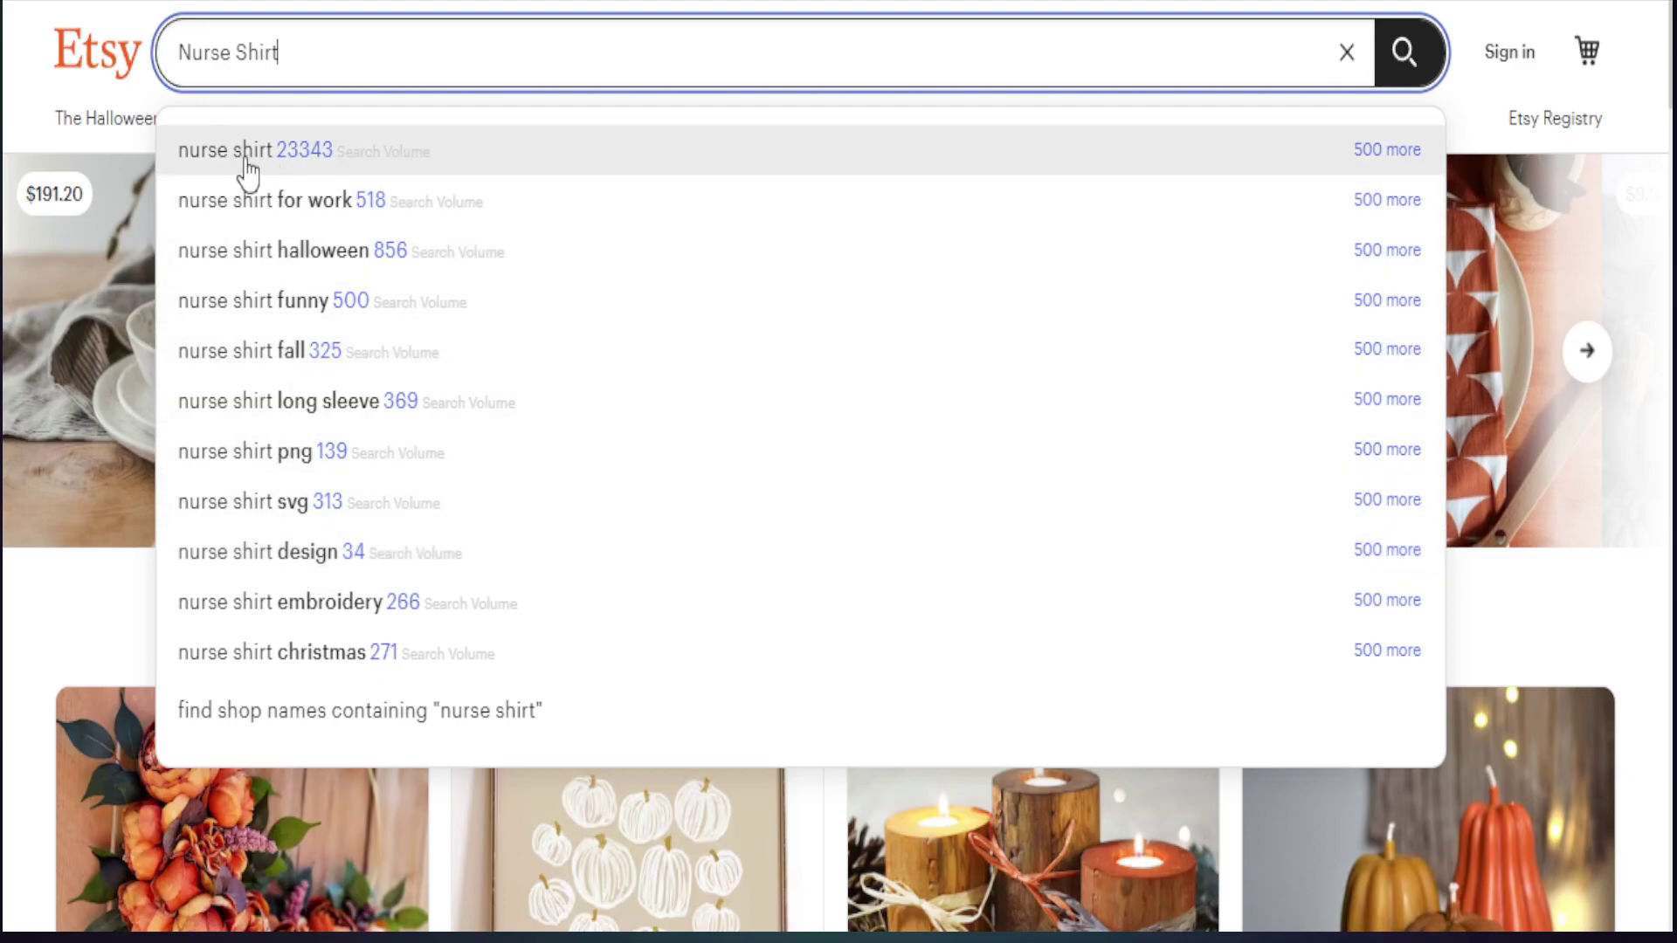
Step: Search Etsy for the 'nurse shirt' suggestion and view its 301,083 results
left_click(246, 157)
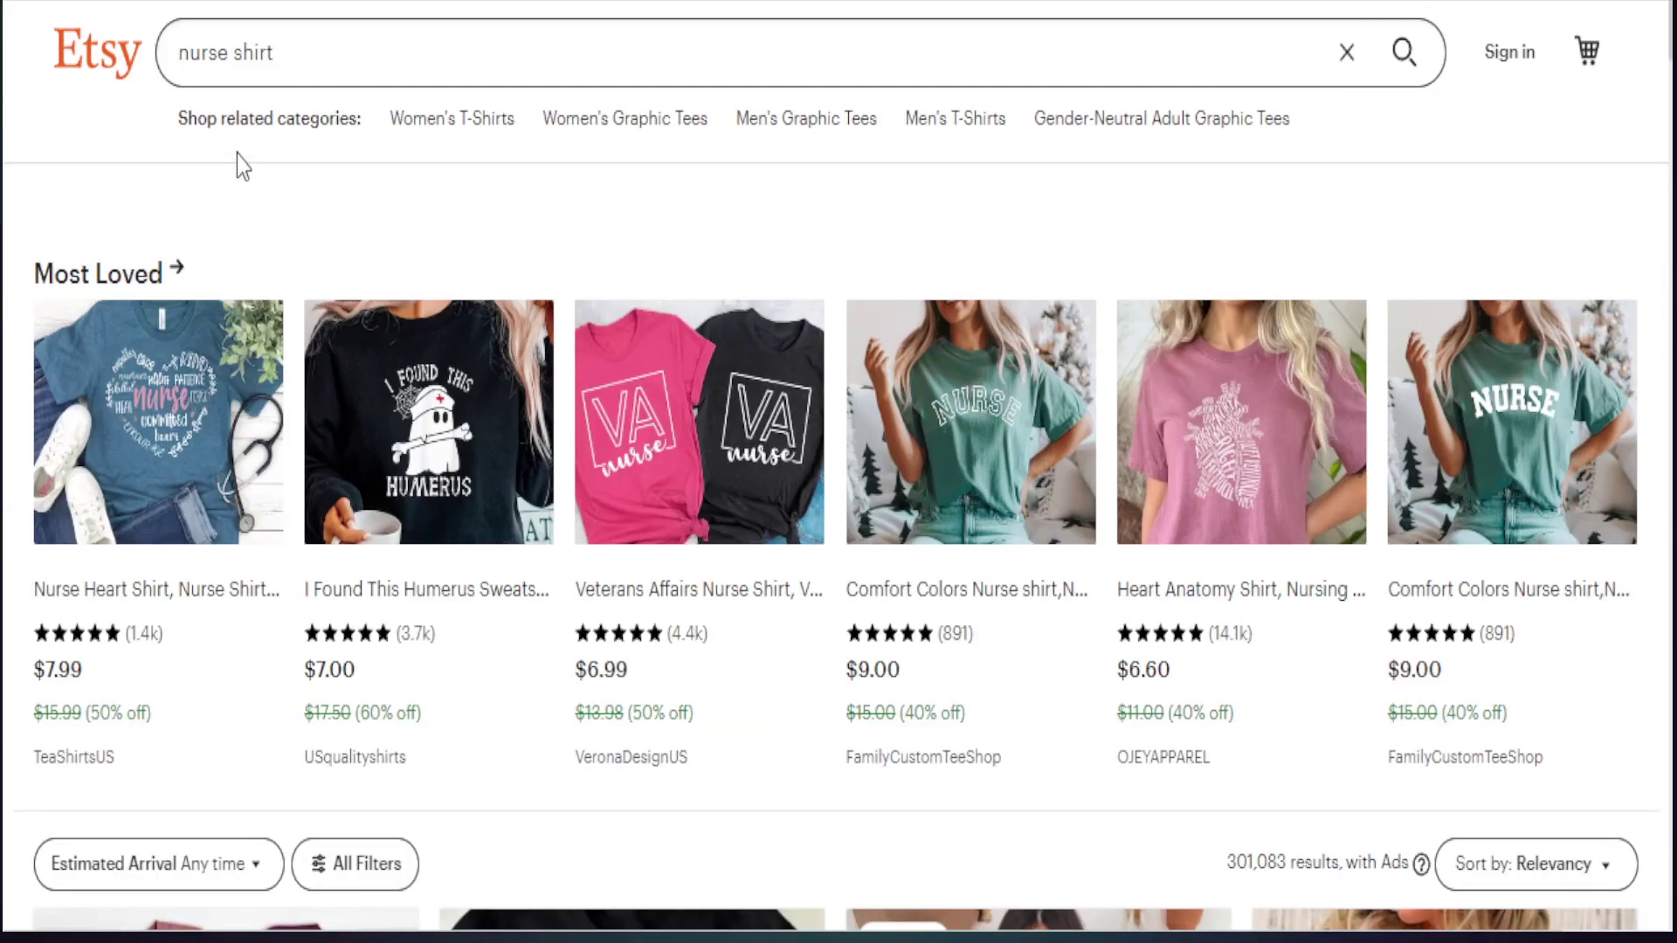
left_click(318, 56)
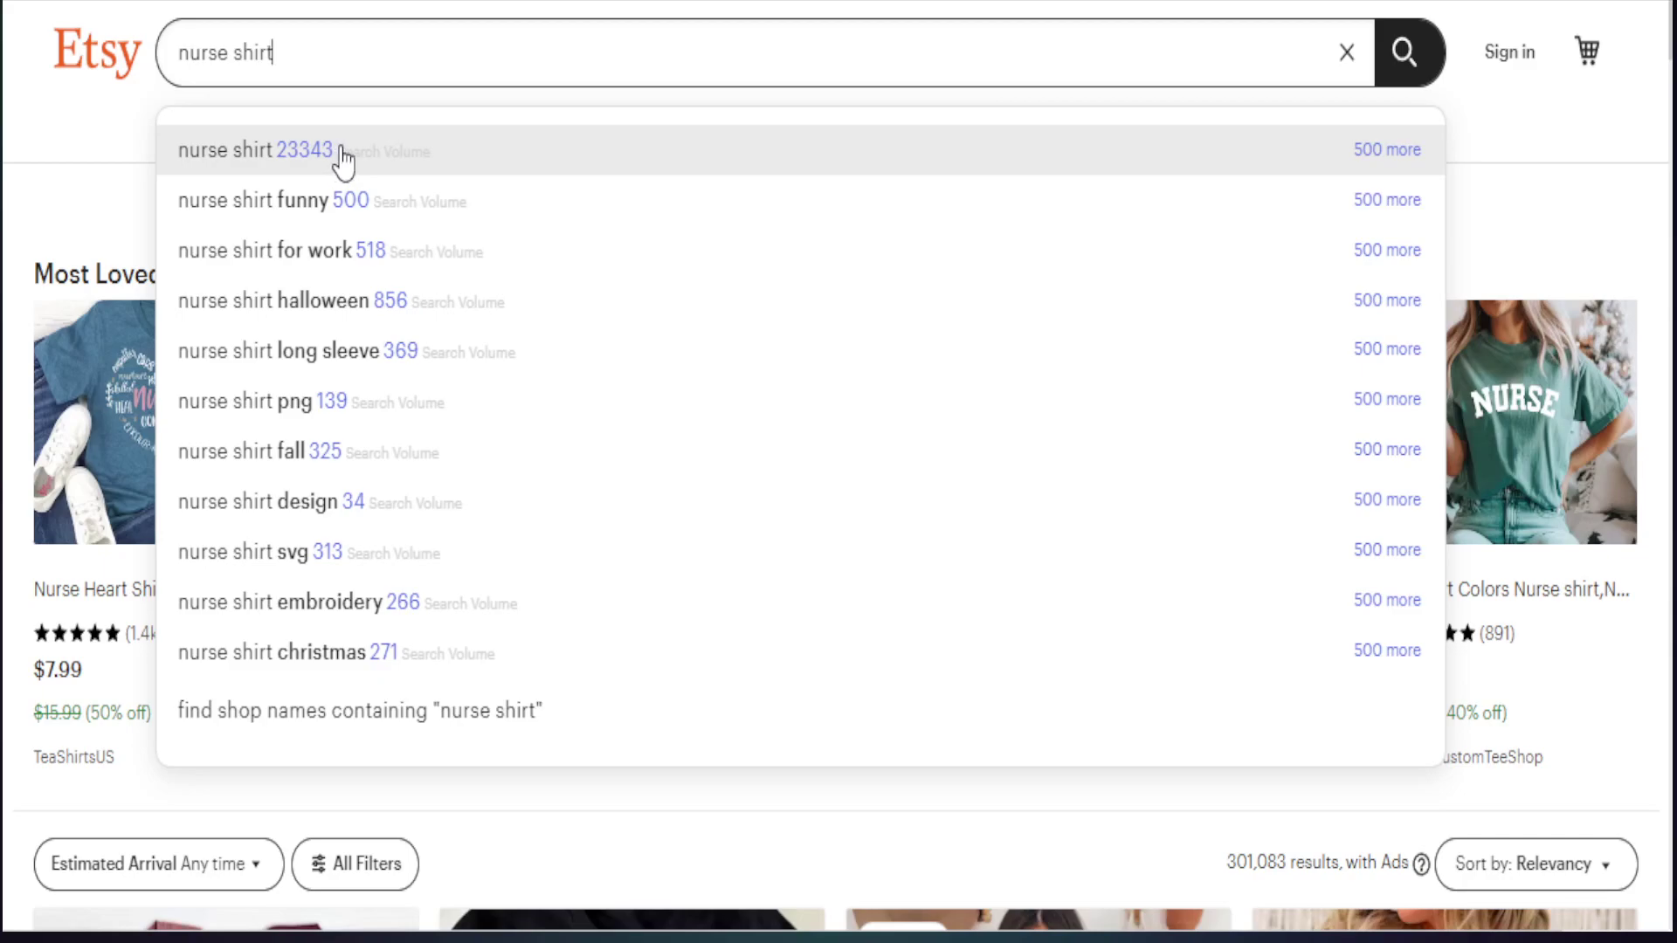
left_click(1527, 220)
scroll(1522, 208, "down", 6)
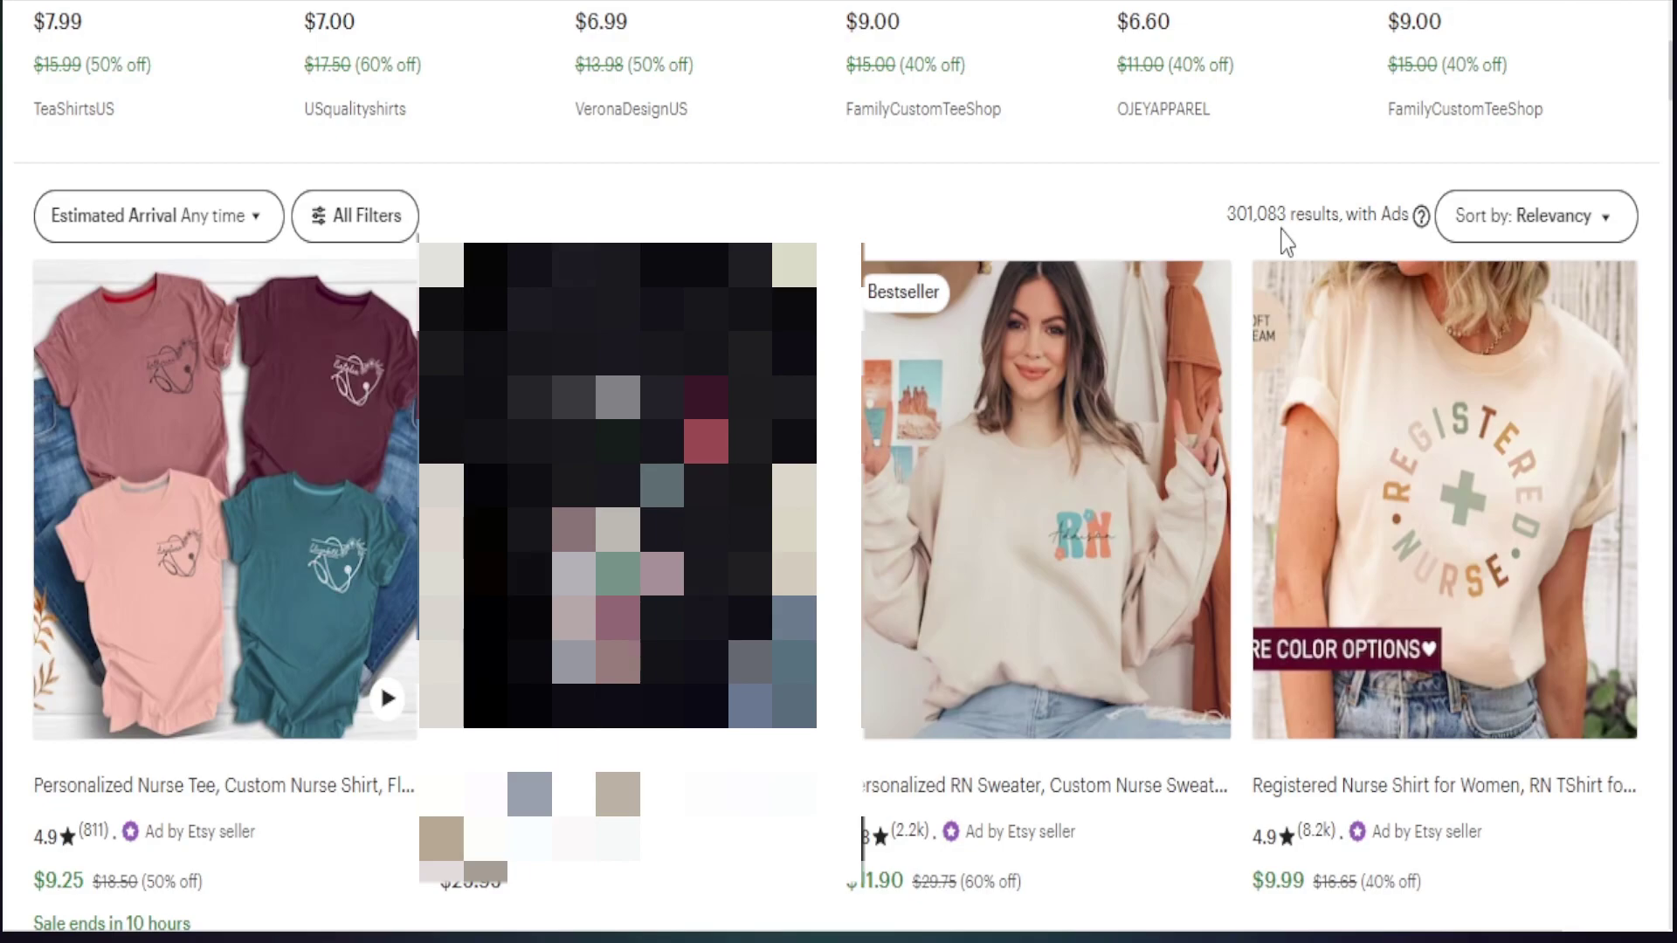
Step: Browse the nurse shirt listings, then reopen the volume-annotated search suggestions
scroll(1280, 376, "down", 9)
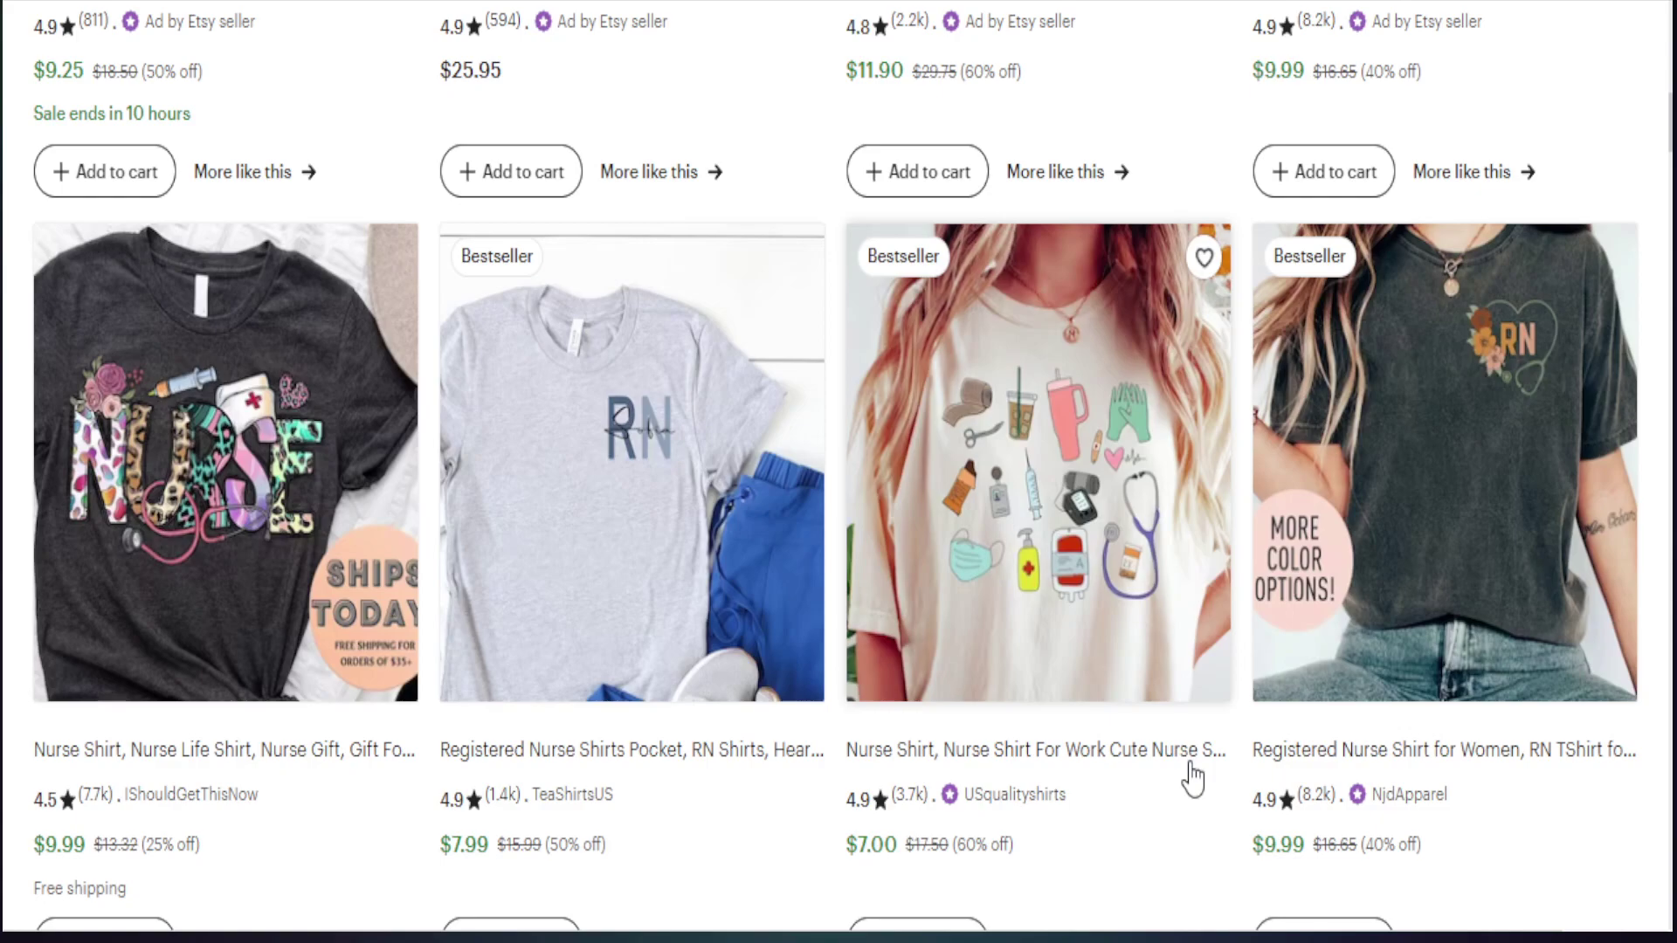
scroll(1201, 664, "down", 7)
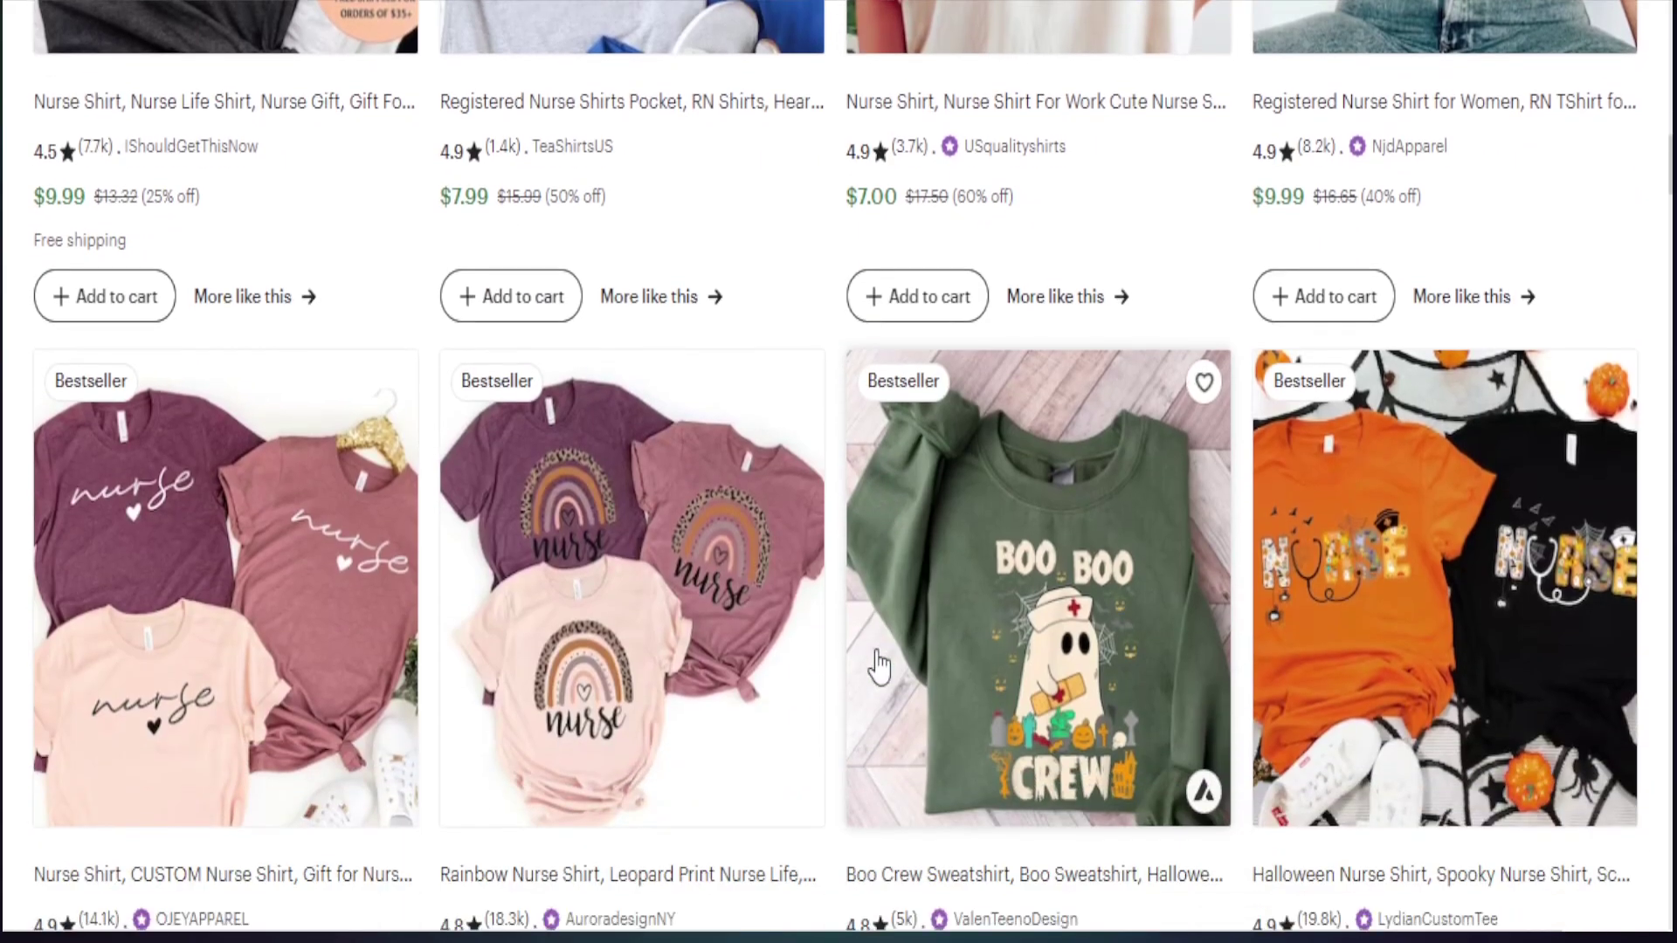
scroll(869, 667, "down", 4)
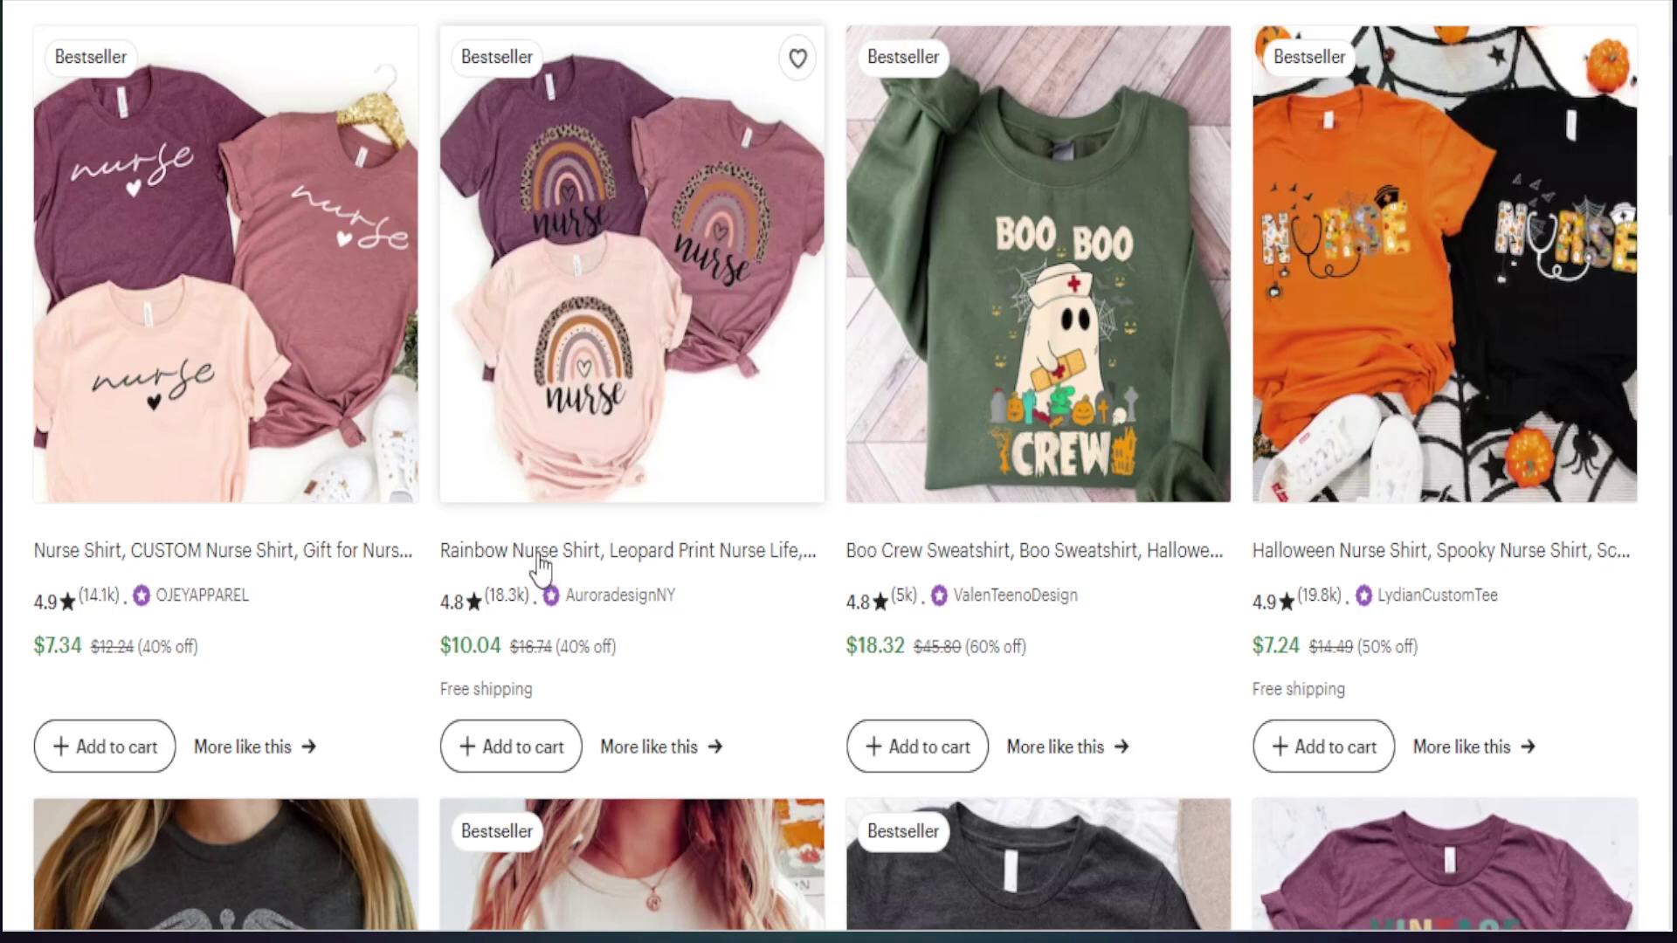
scroll(539, 568, "down", 9)
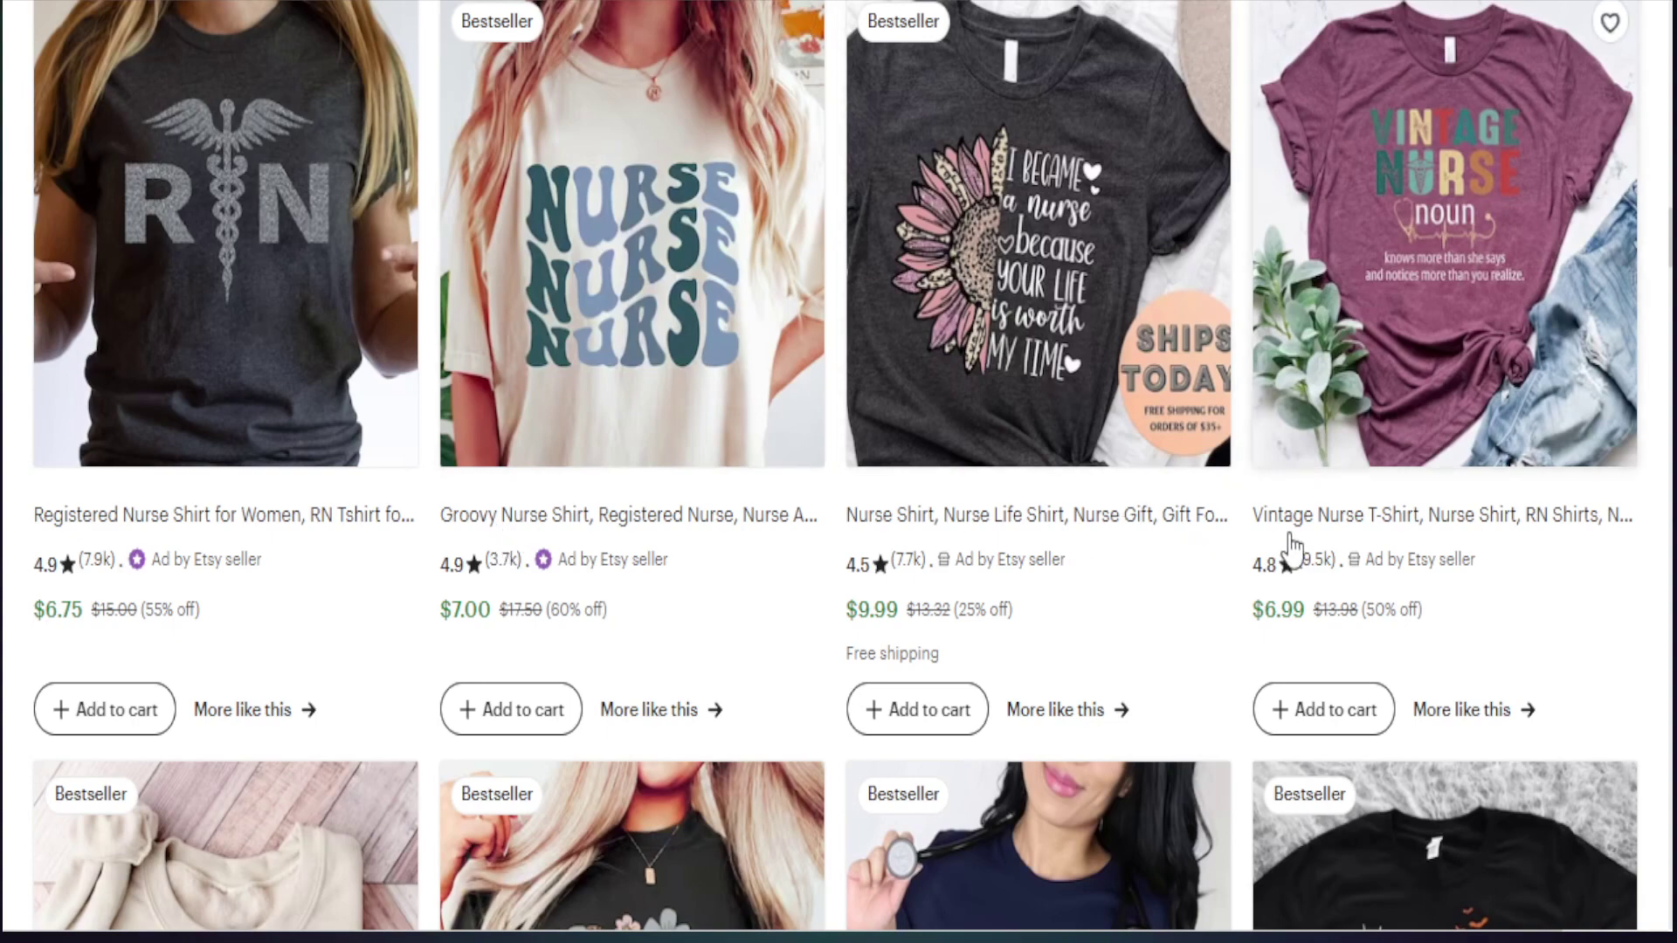
scroll(944, 624, "up", 15)
left_click(290, 48)
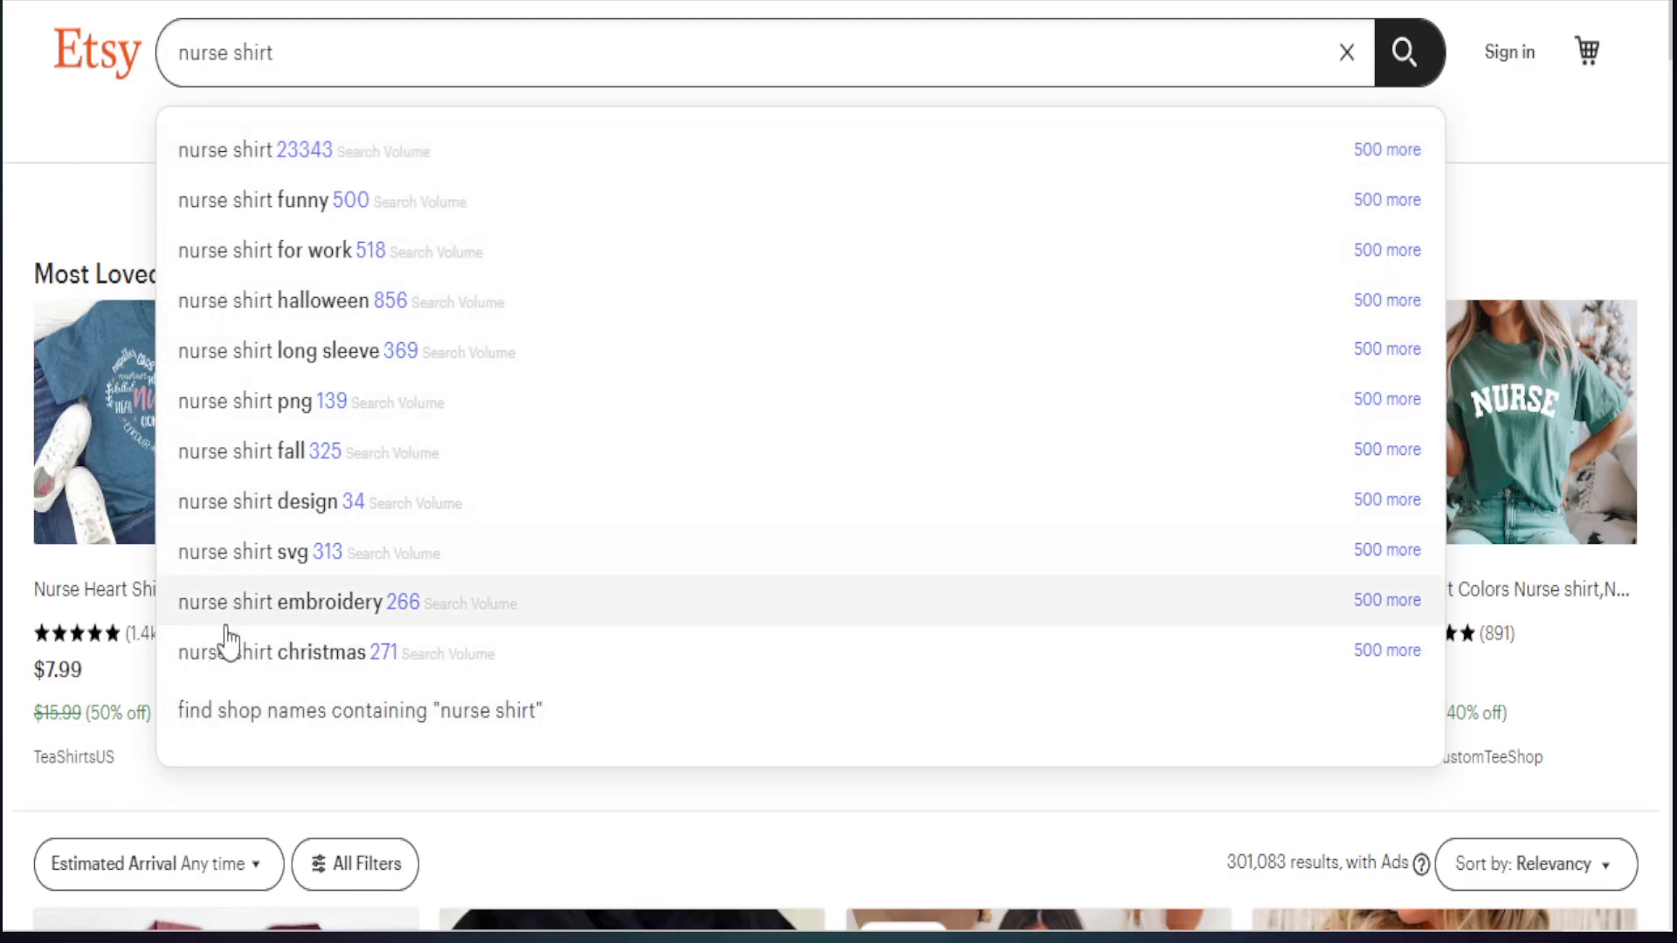
Step: Scroll through the nurse shirt suggestions, with 23343 searches and '500 more' options
scroll(992, 712, "down", 15)
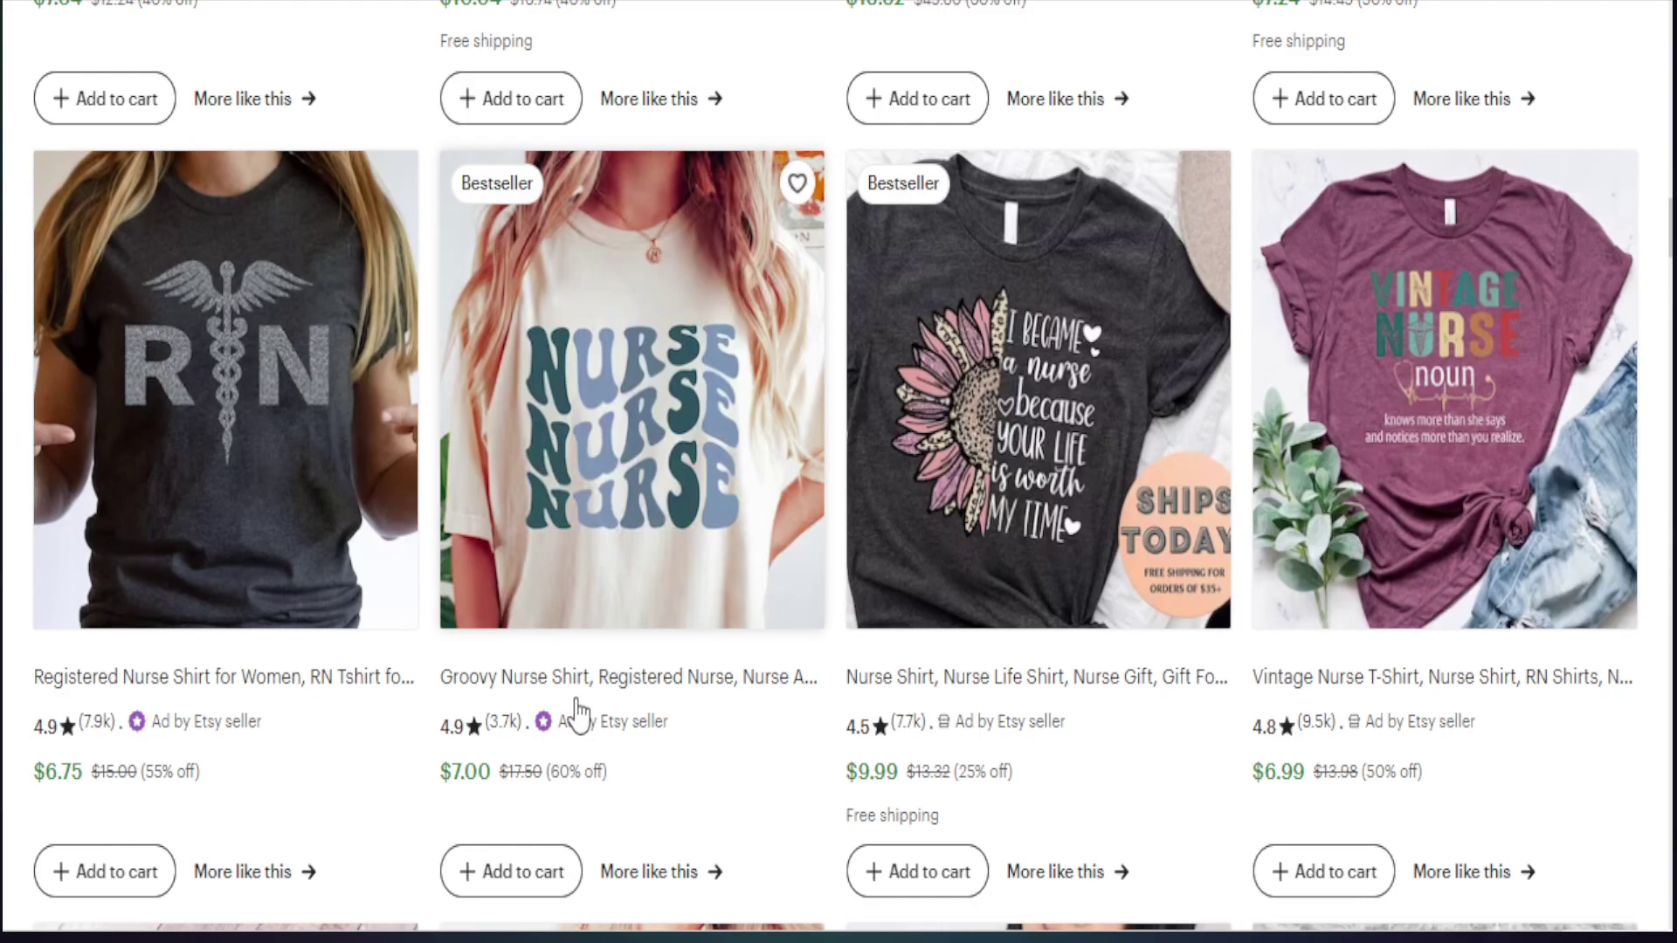
scroll(573, 709, "down", 2)
scroll(575, 699, "down", 6)
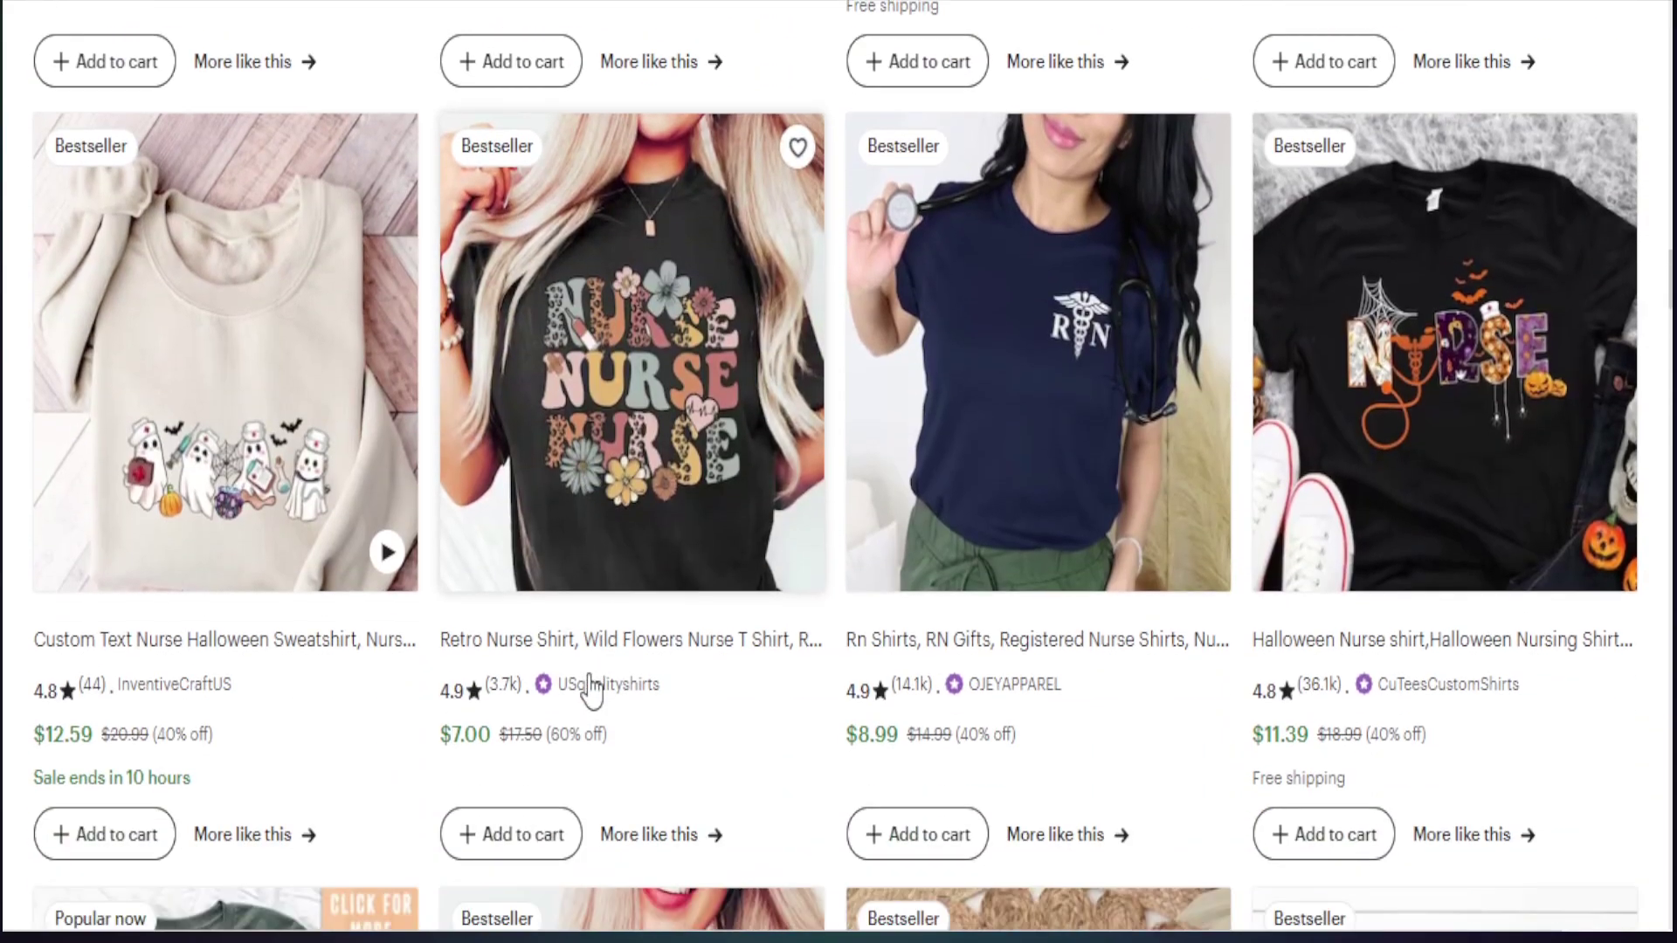
scroll(924, 655, "down", 8)
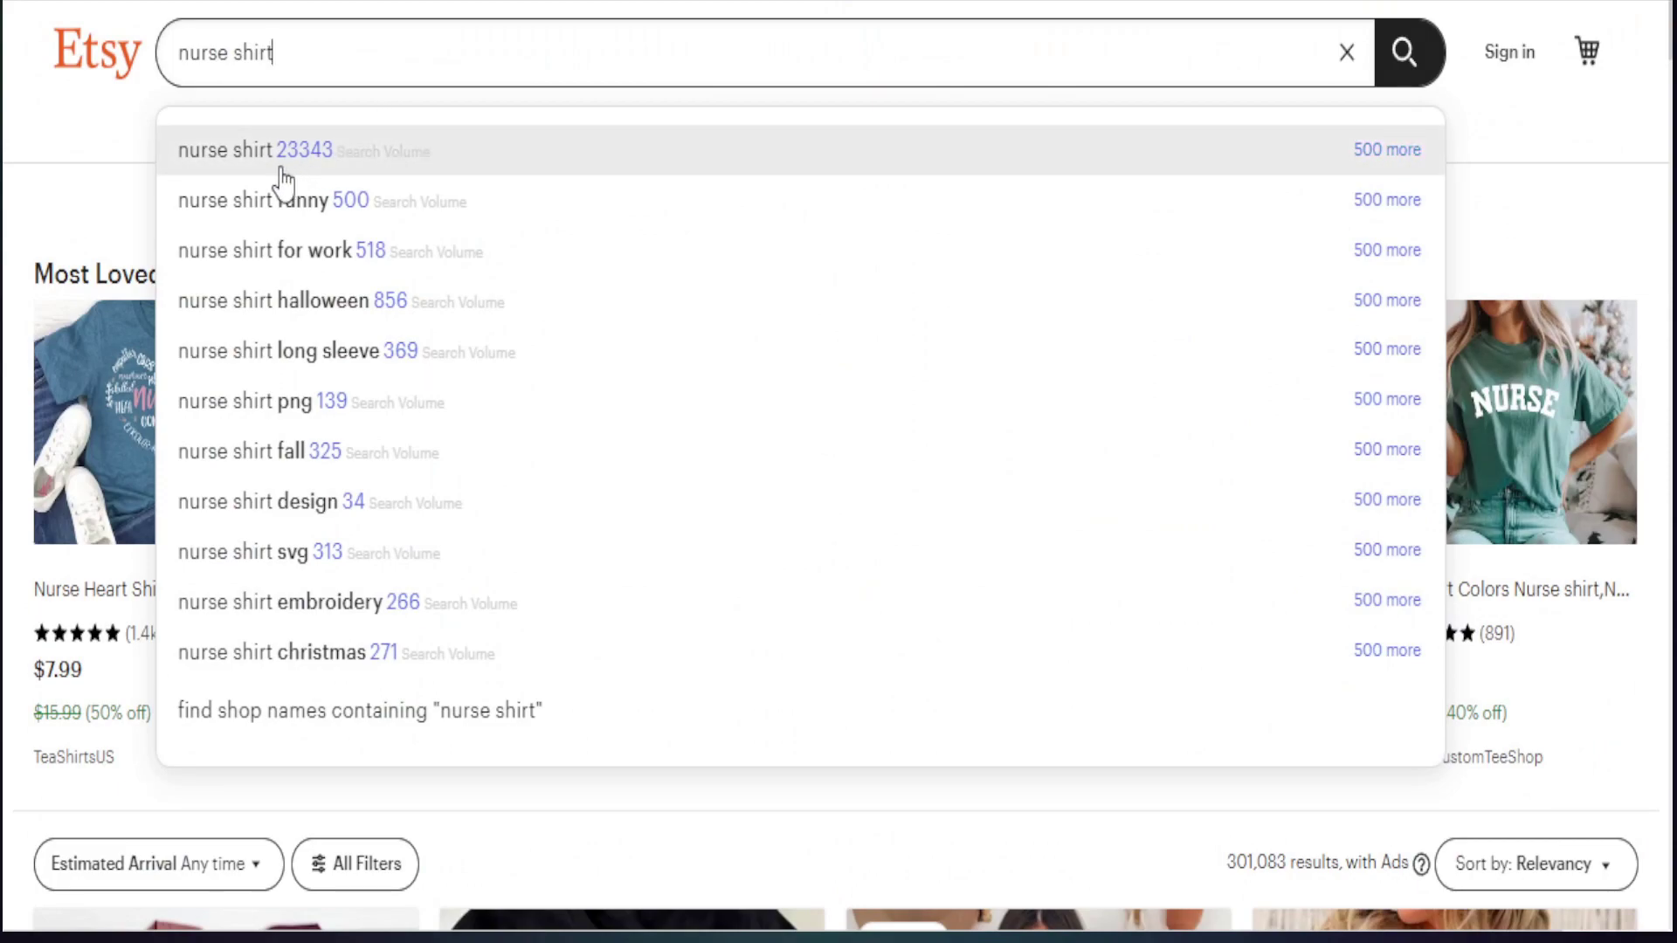
Step: Open all 500 nurse shirt suggestions (volume 23343, competition 301089) and select the seed keyword
left_click(1394, 157)
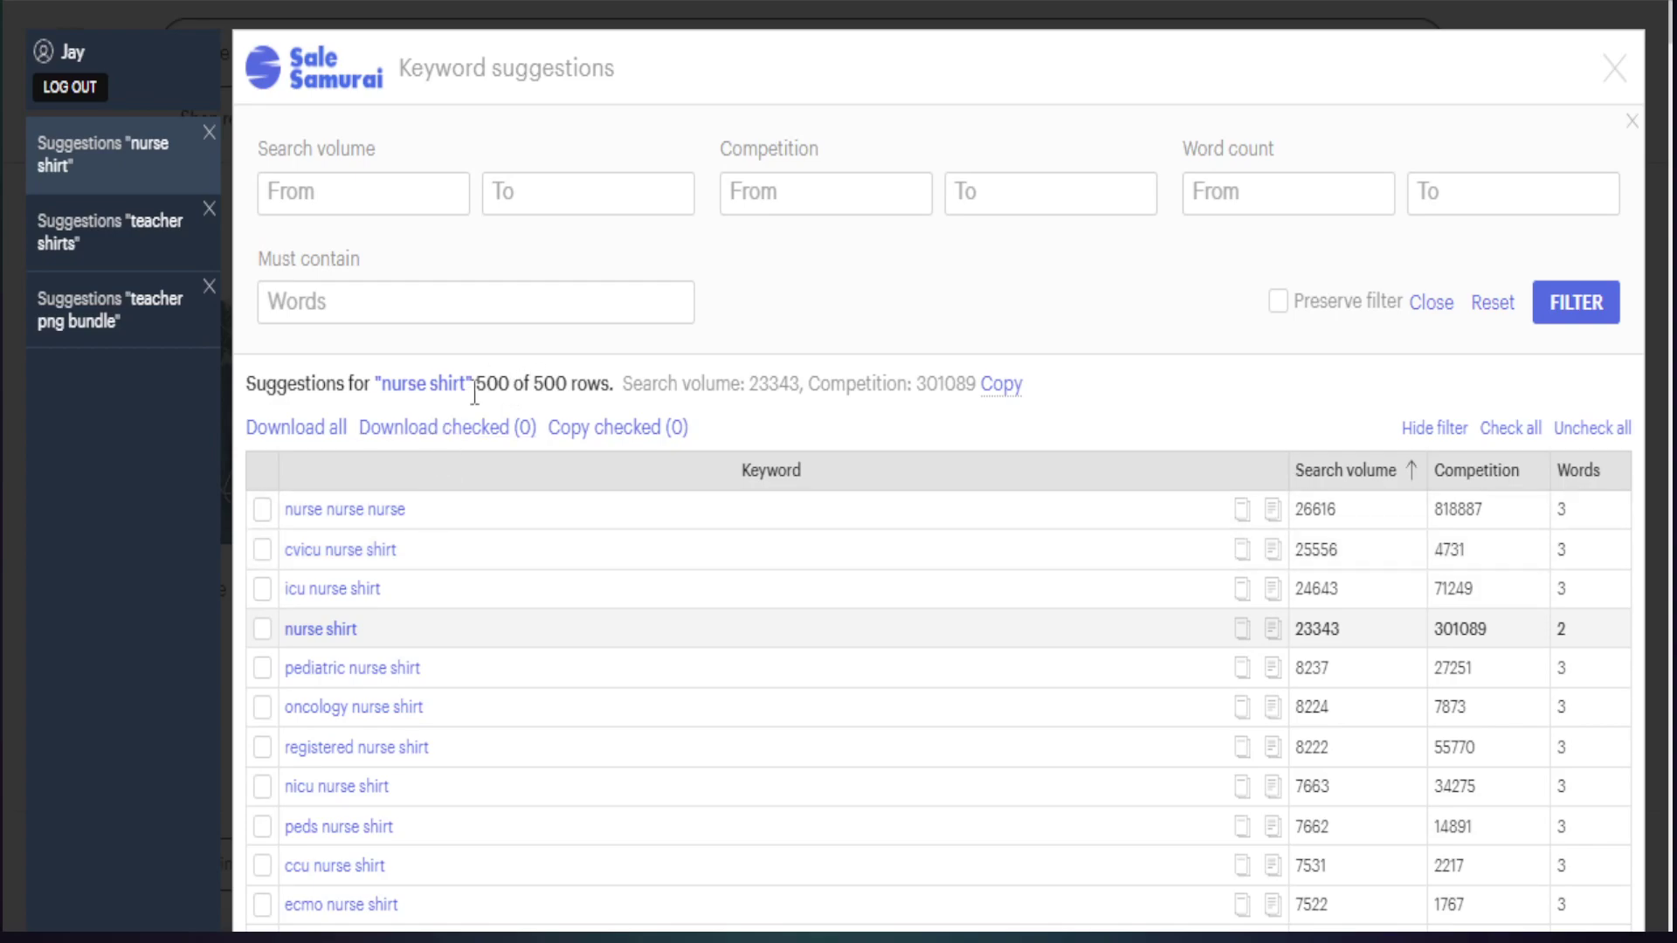
left_click_drag(475, 393, 380, 385)
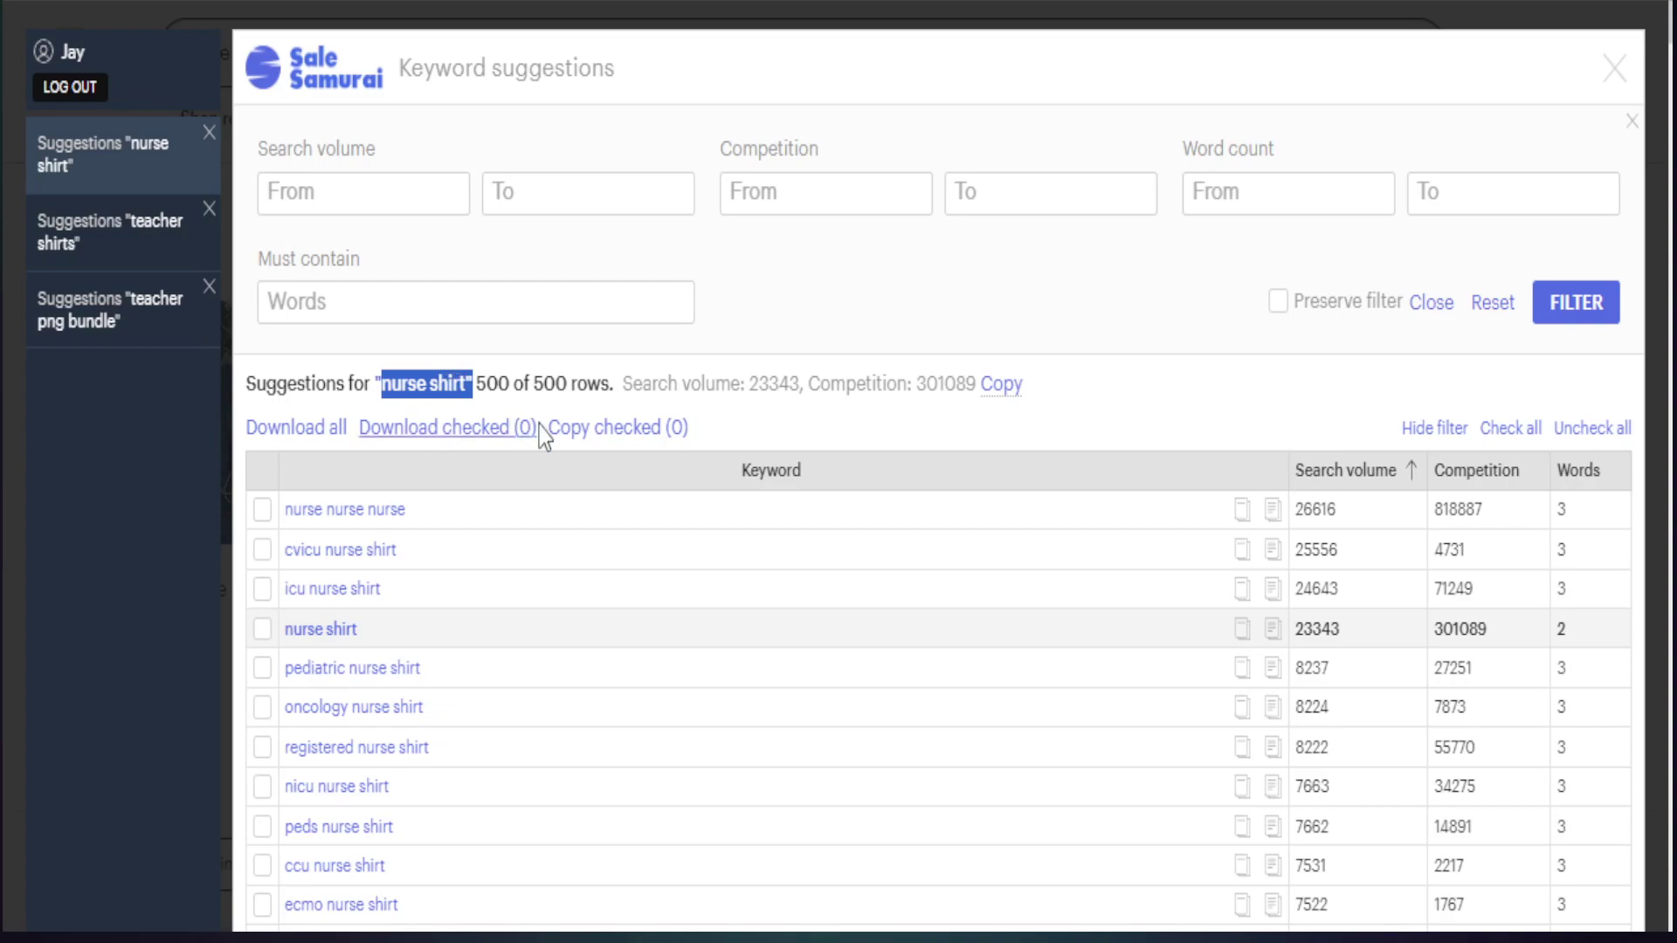
scroll(337, 551, "down", 9)
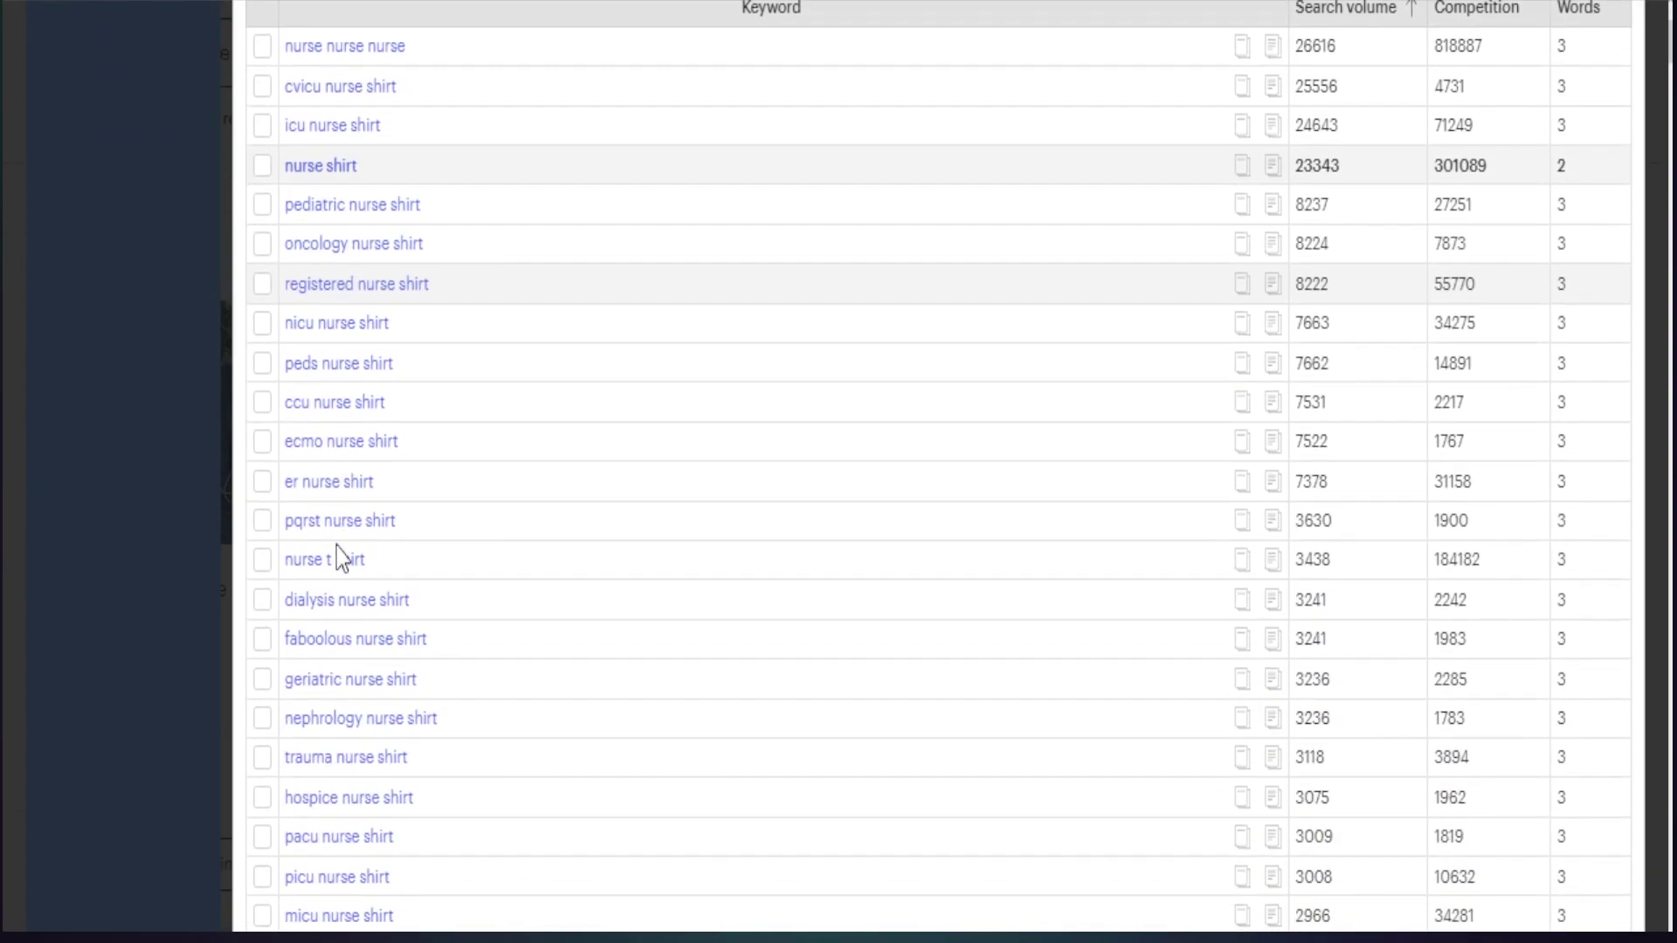
scroll(338, 551, "down", 4)
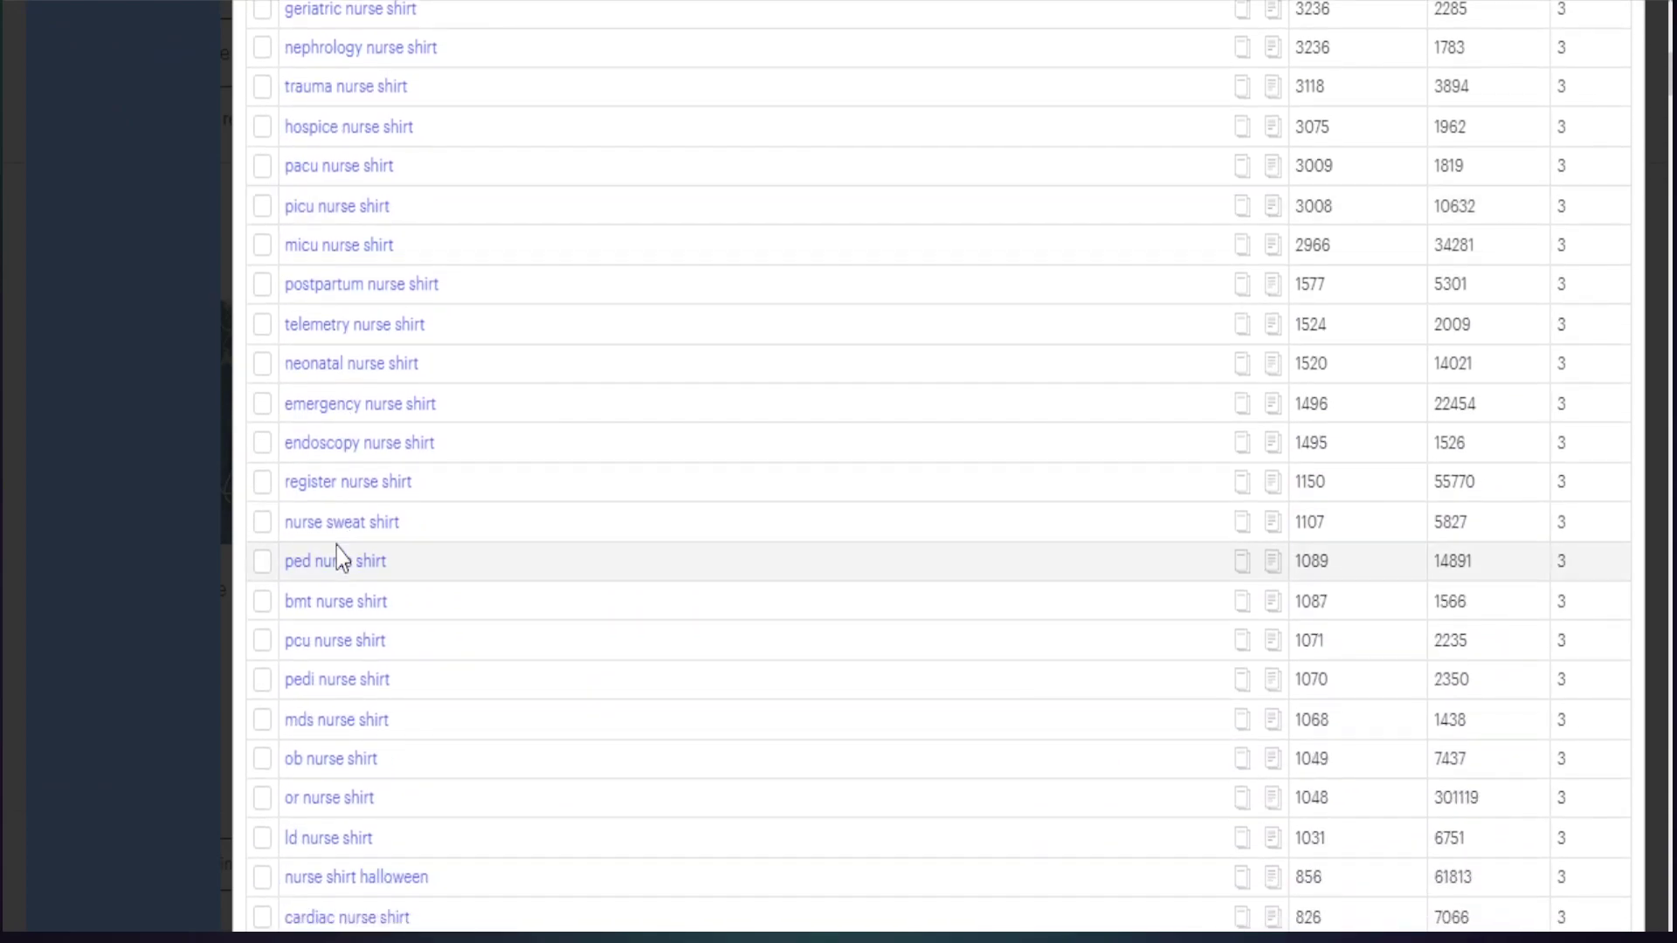
scroll(365, 550, "up", 8)
scroll(365, 548, "up", 3)
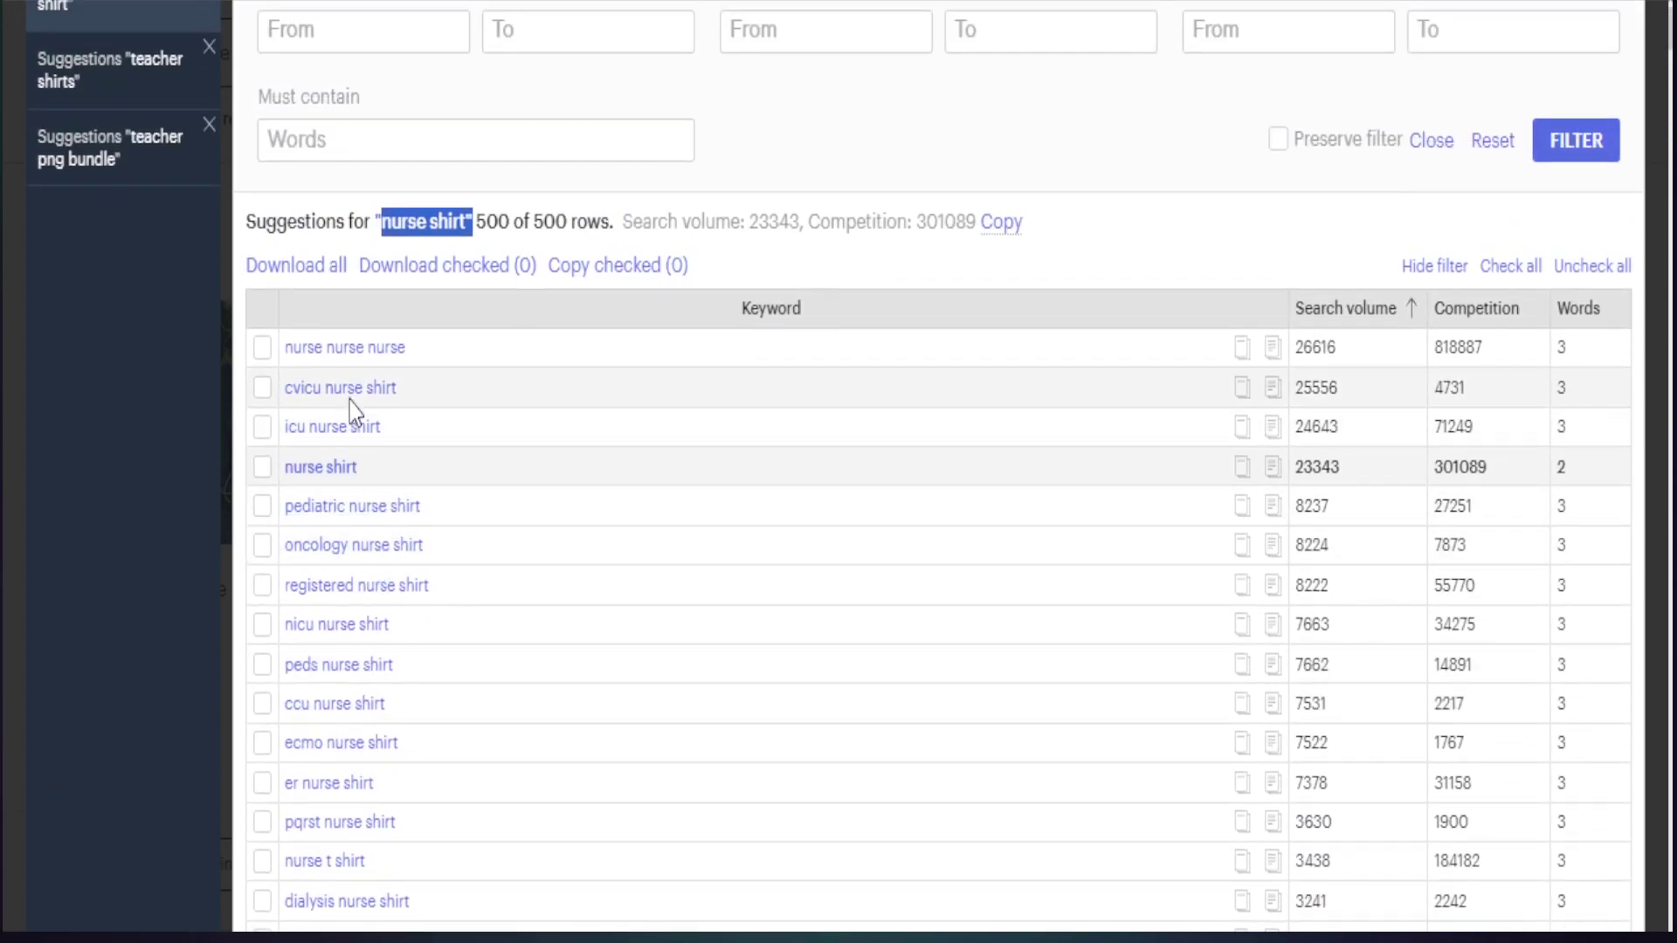
scroll(345, 405, "down", 6)
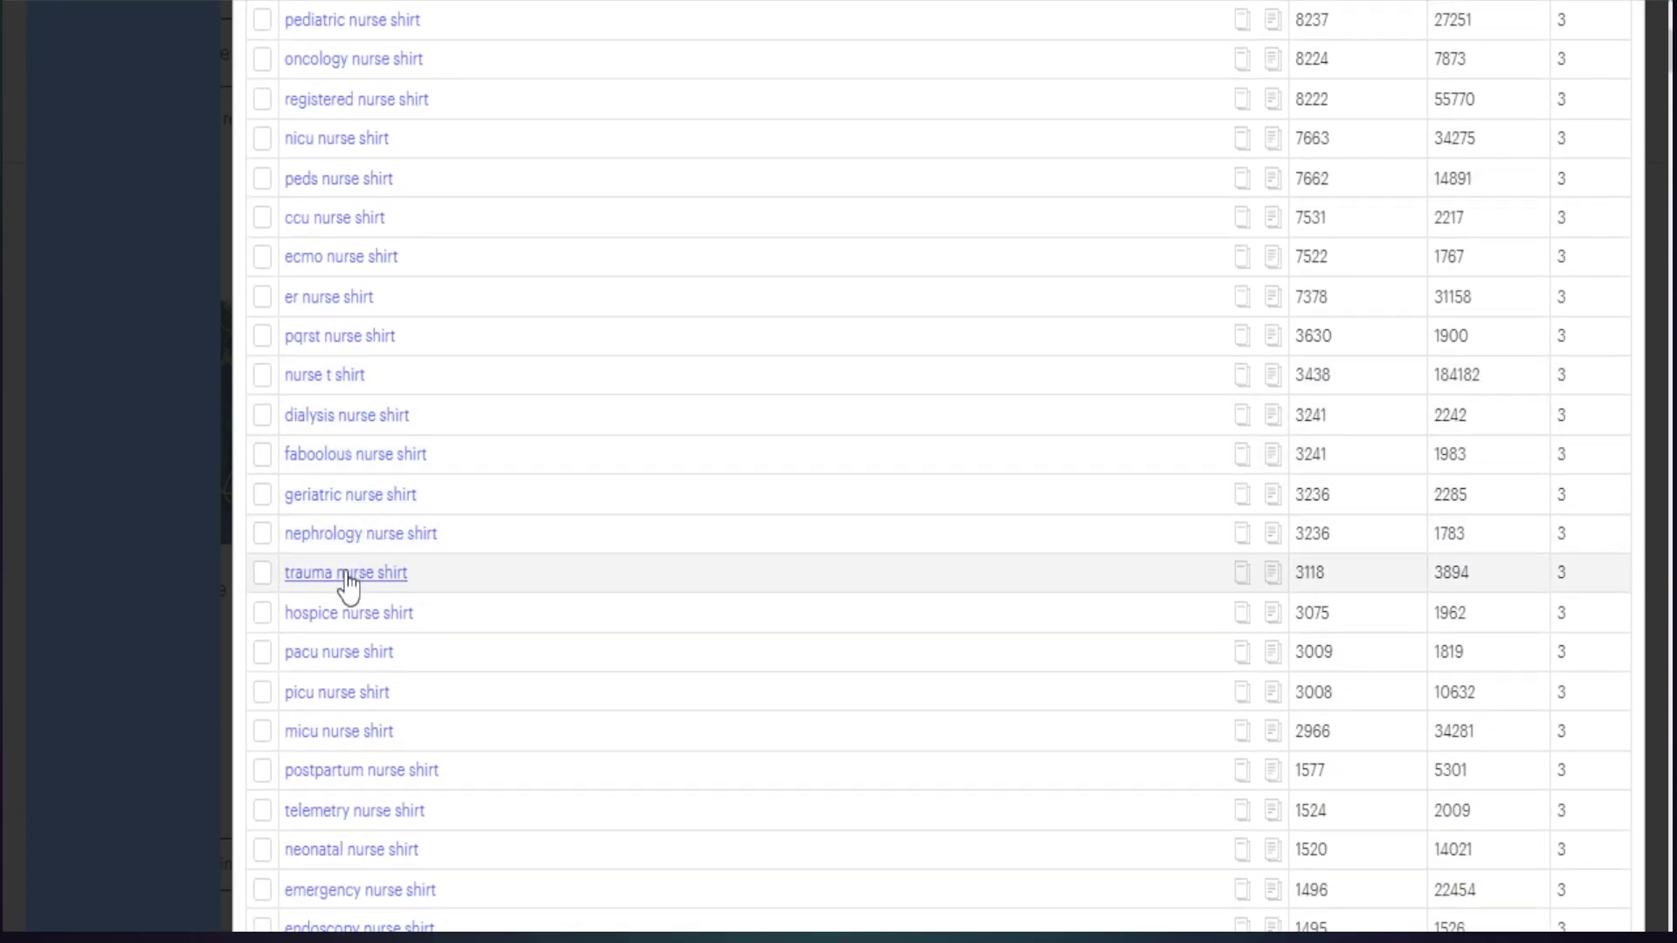
scroll(347, 599, "down", 10)
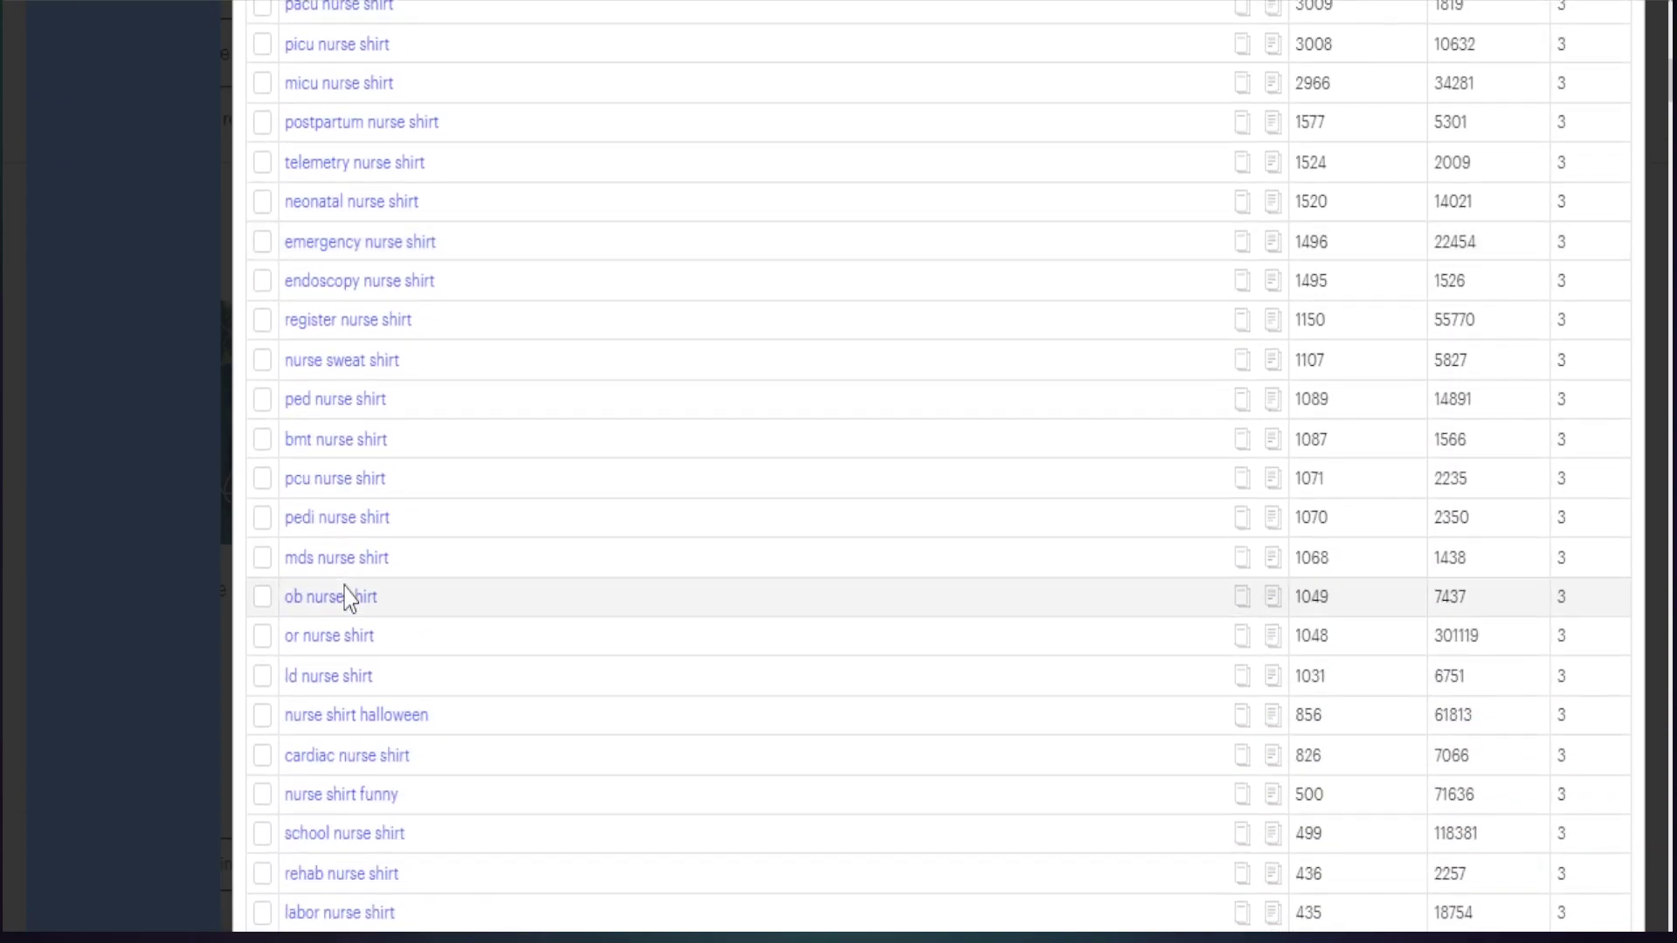
scroll(349, 600, "down", 2)
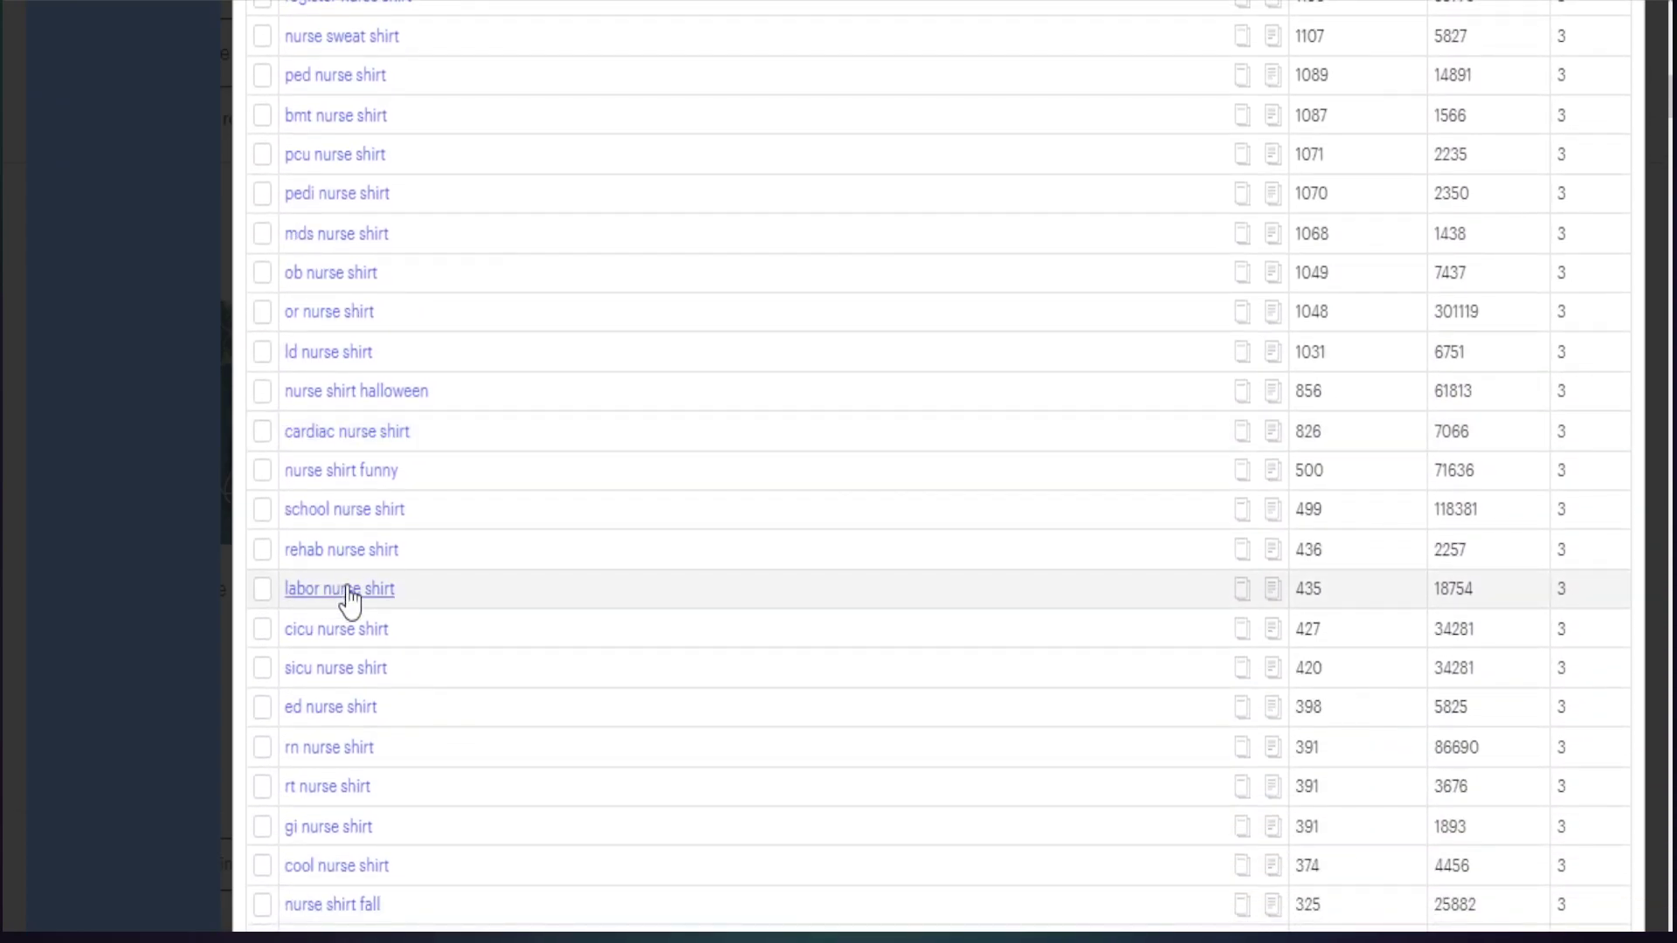
scroll(349, 599, "down", 6)
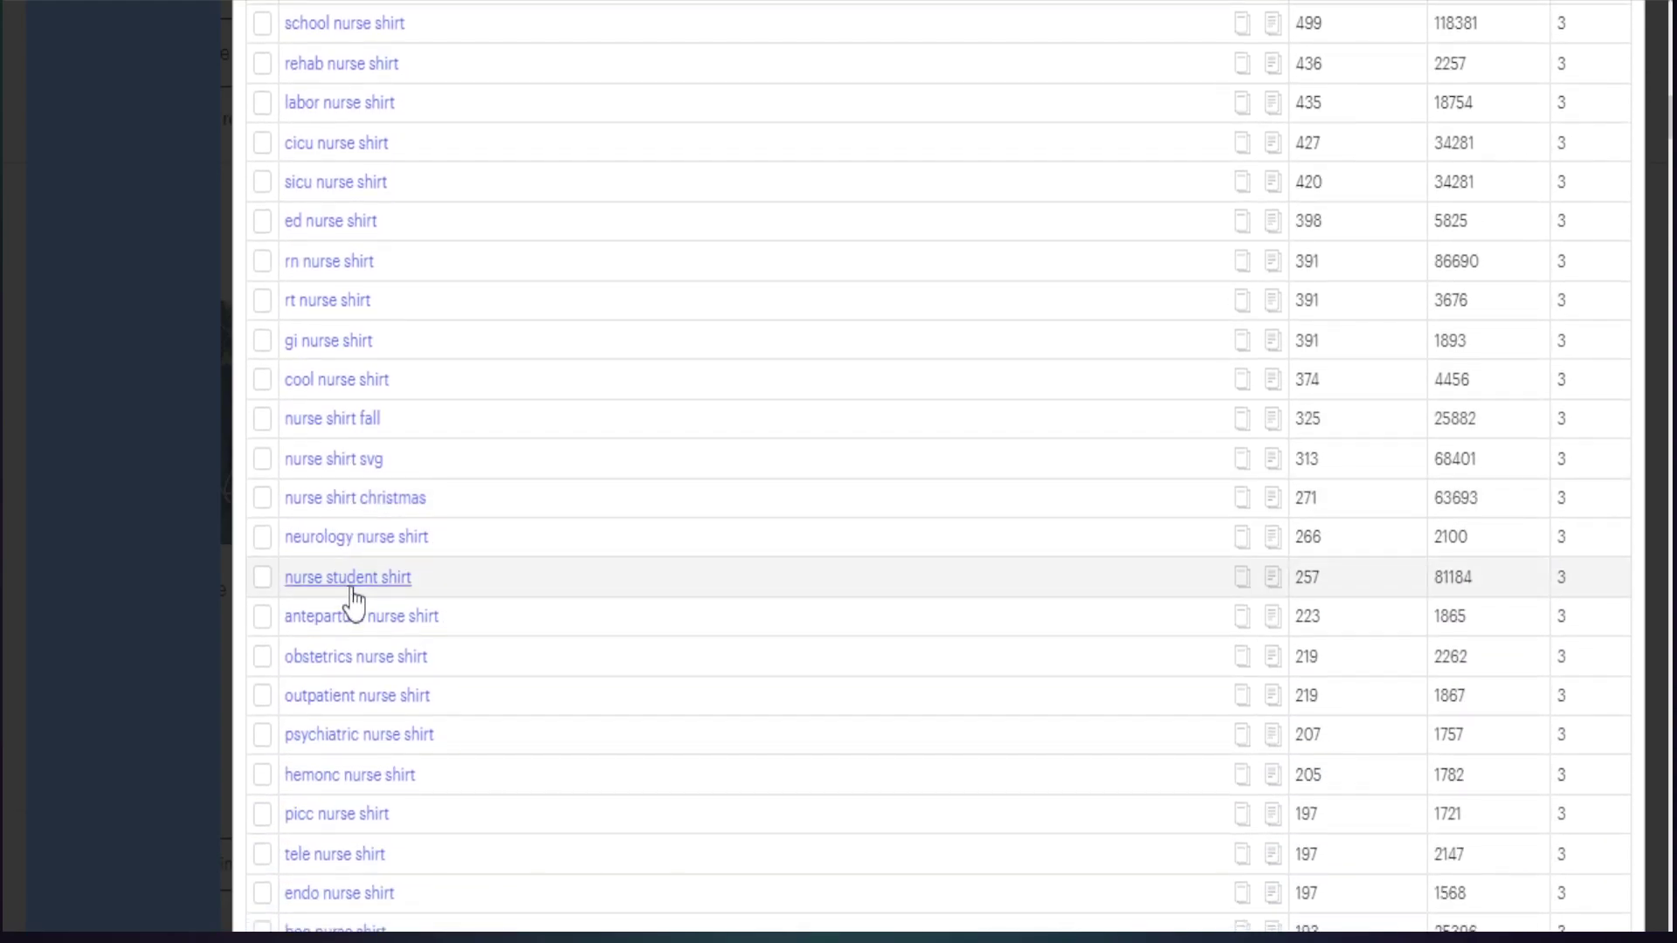
scroll(352, 601, "down", 2)
scroll(349, 589, "down", 4)
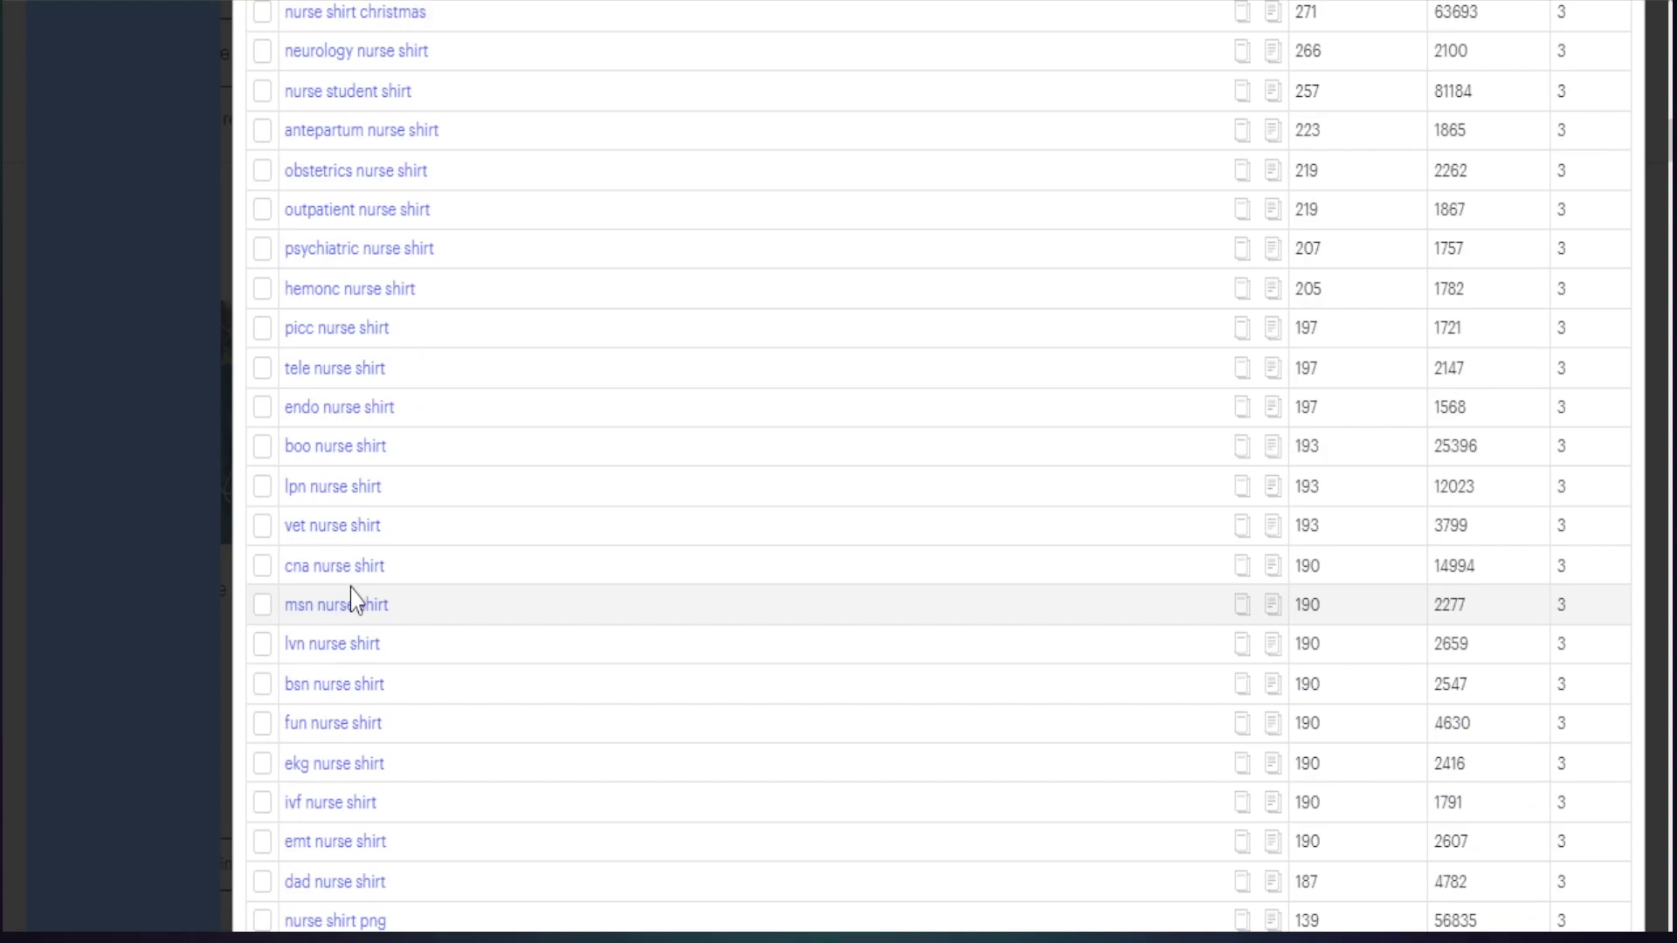
scroll(350, 590, "down", 4)
scroll(350, 589, "up", 20)
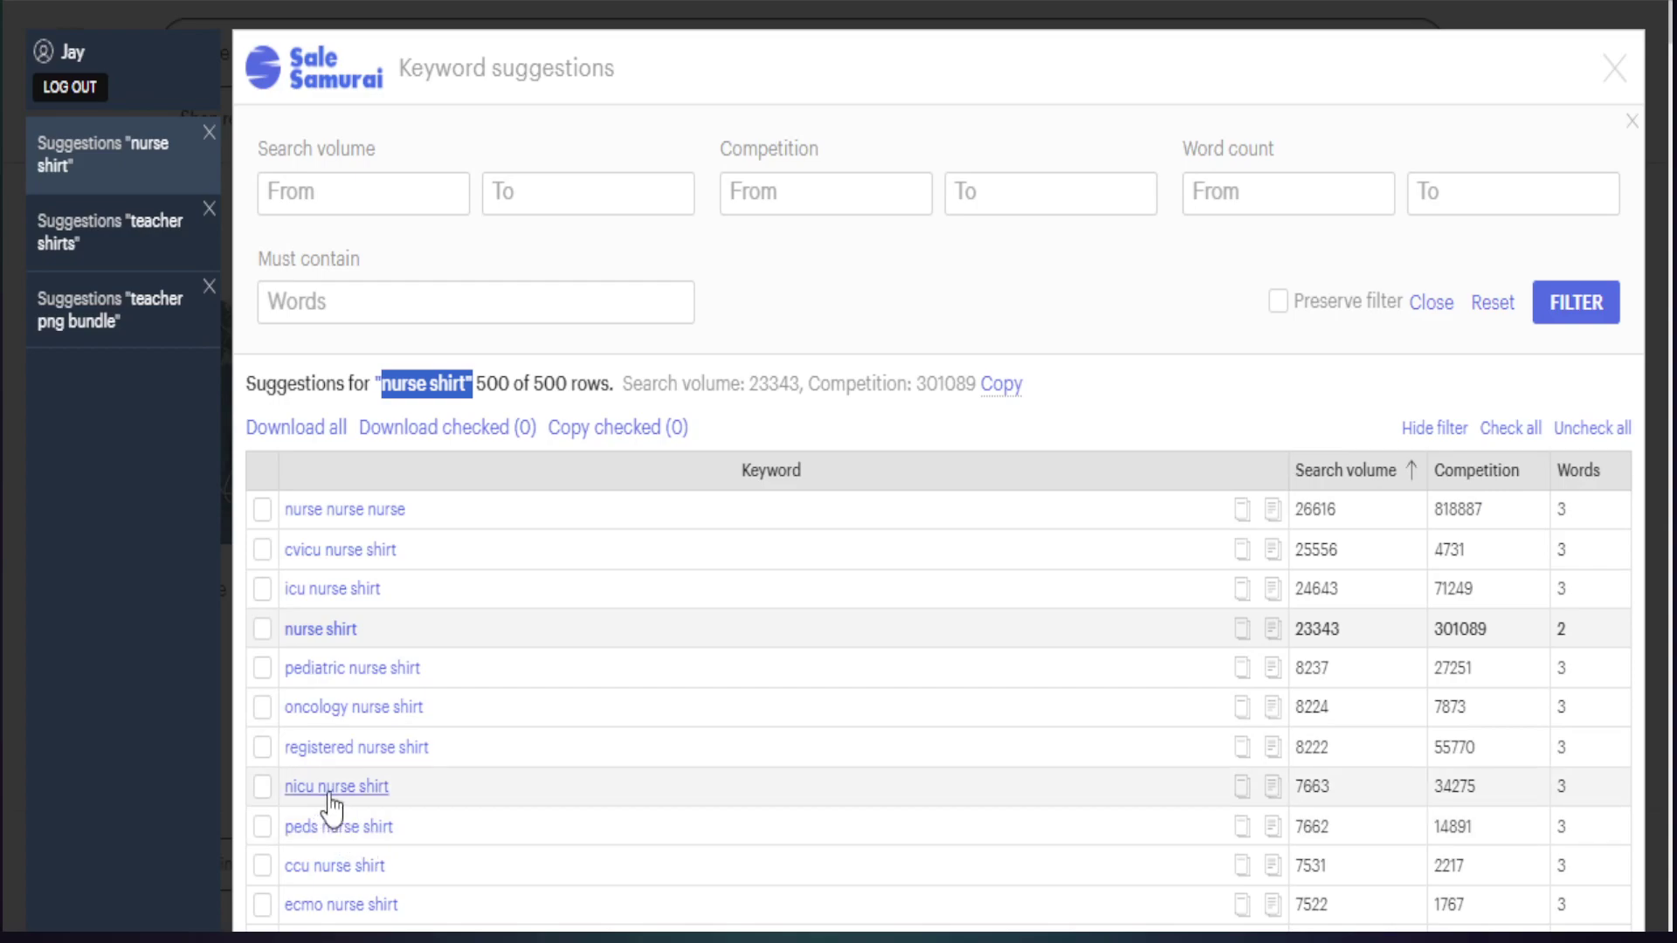
Step: Close the keyword suggestions window and scroll through the Etsy page
key("Escape")
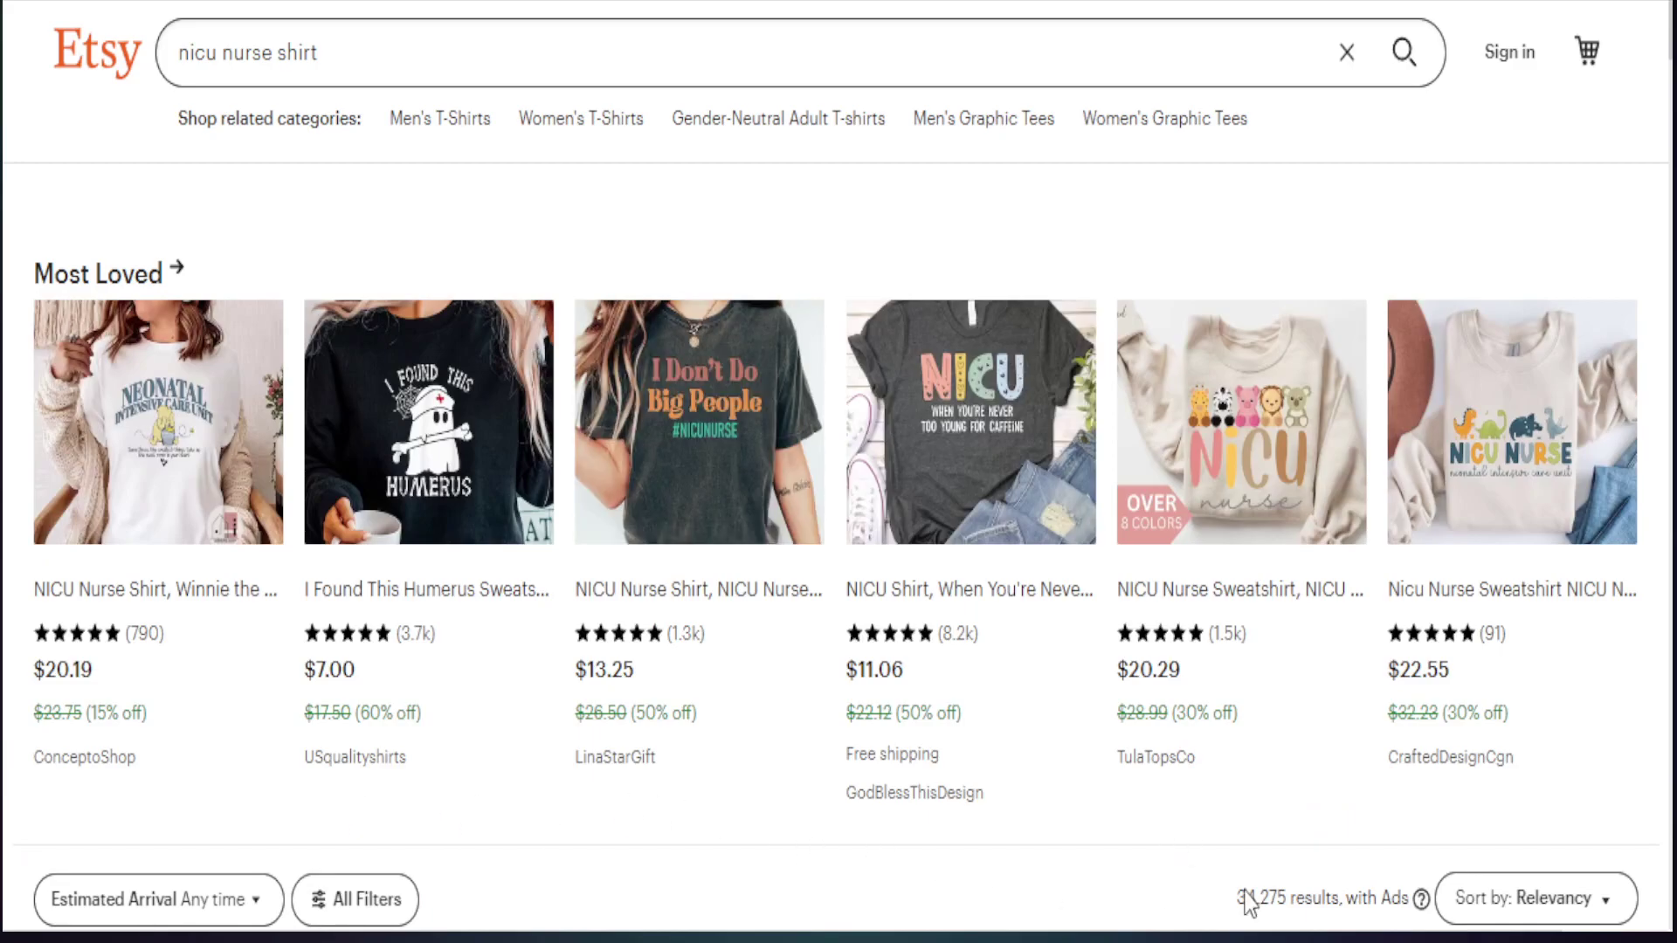
left_click_drag(1239, 898, 1290, 898)
scroll(768, 732, "down", 10)
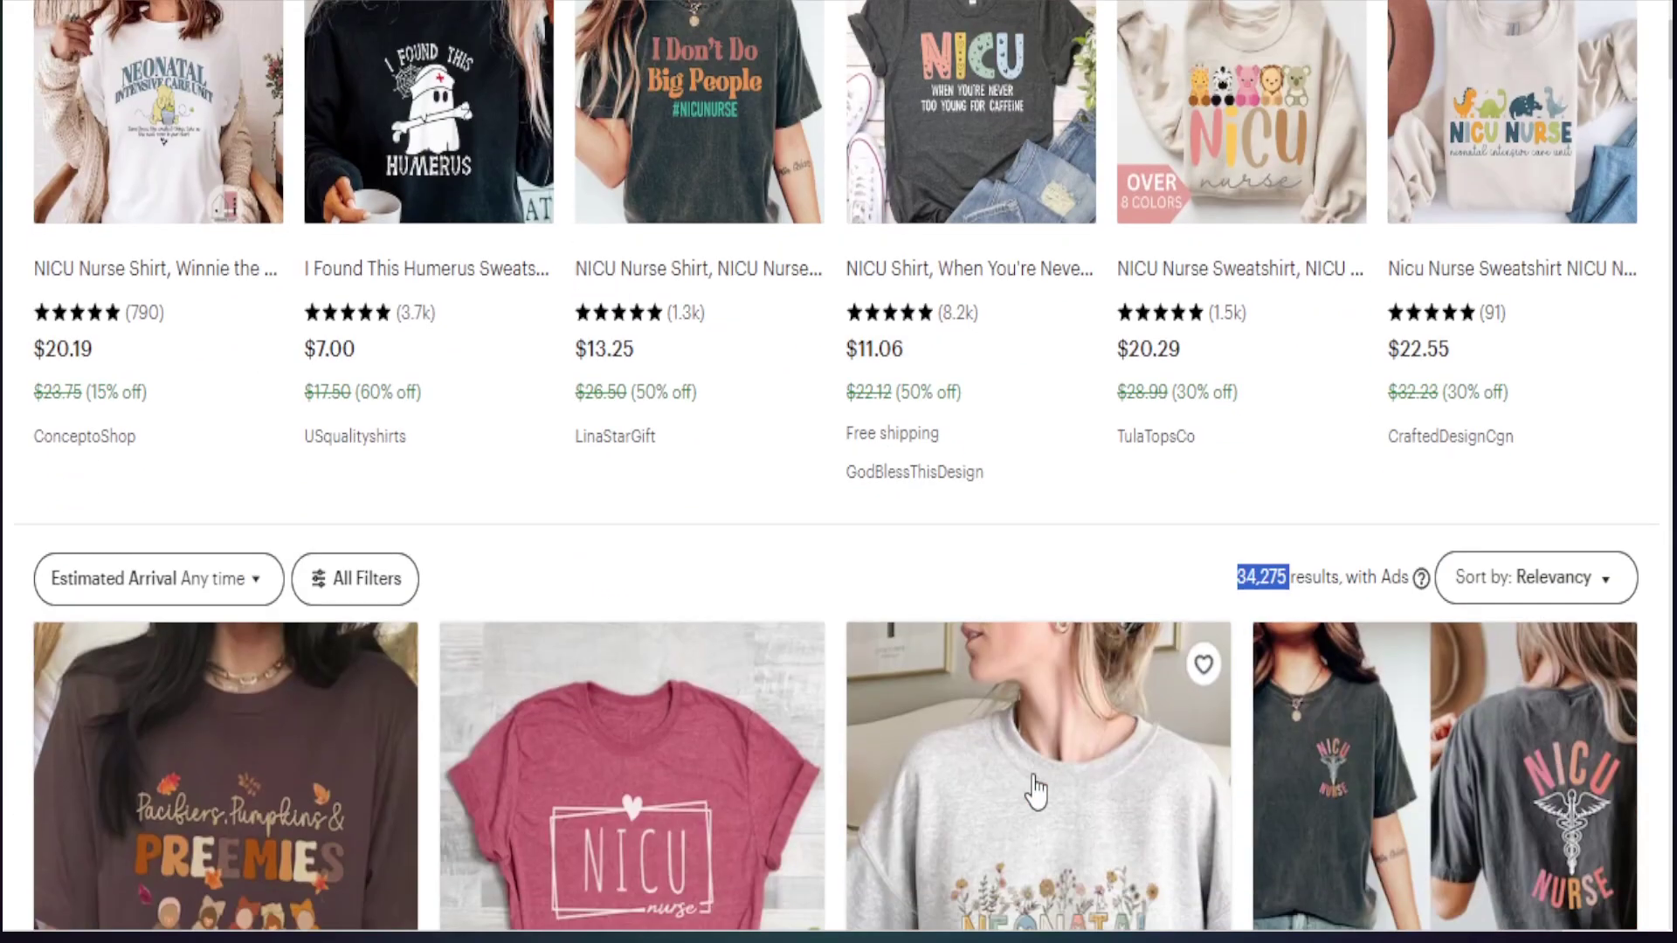
scroll(769, 732, "down", 5)
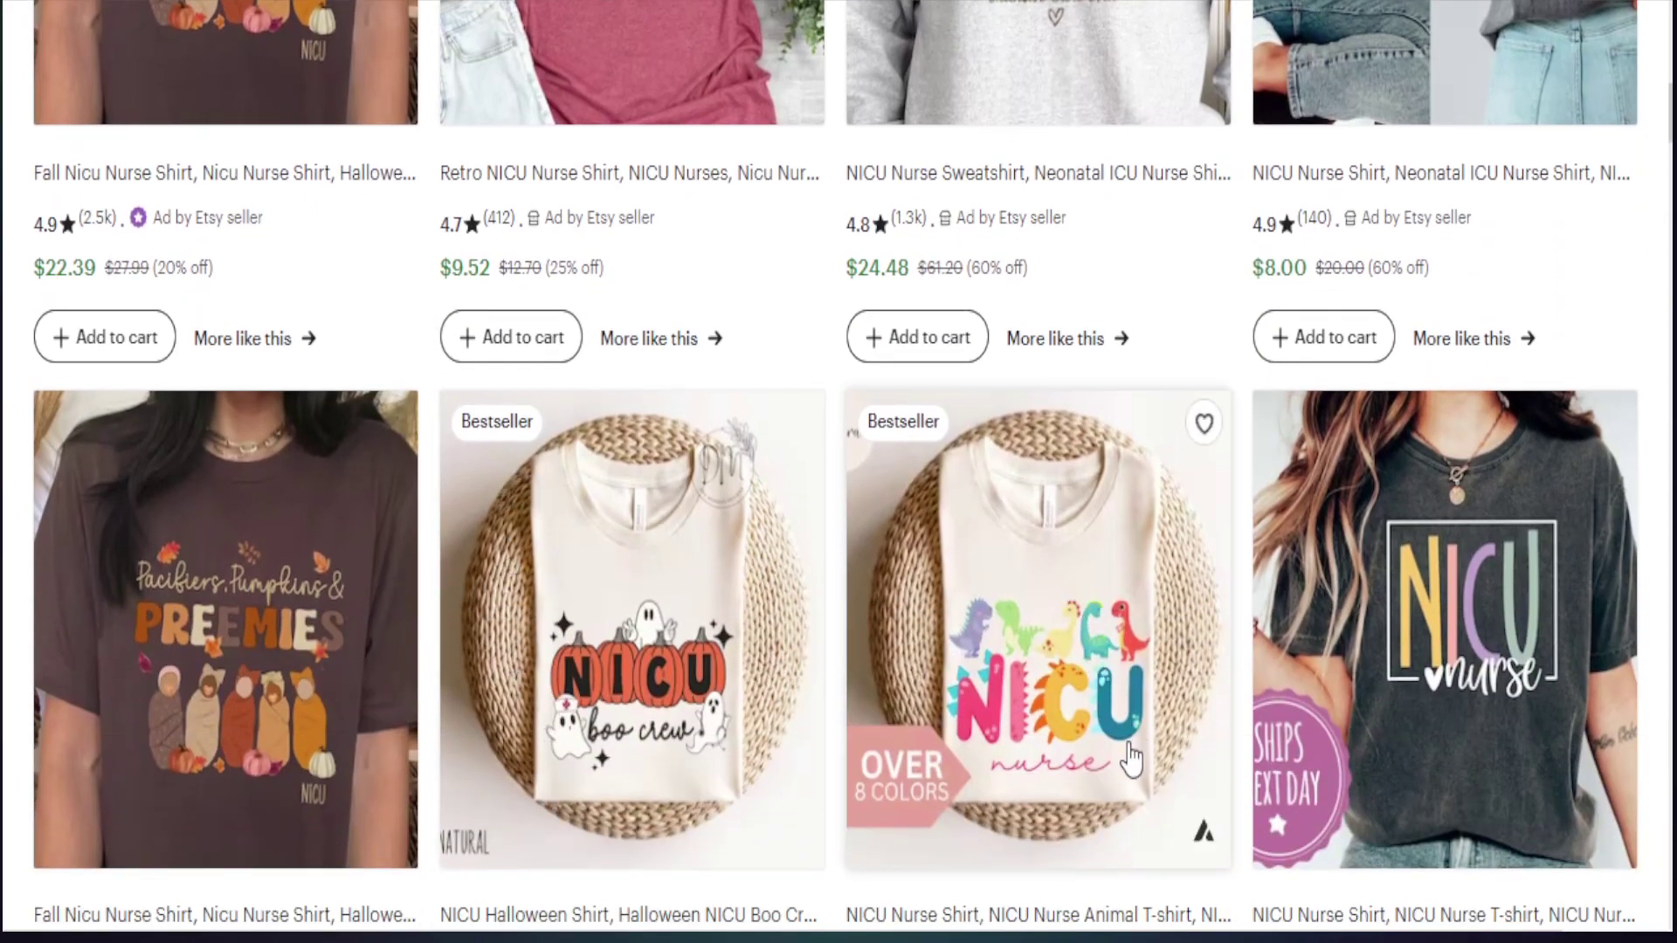
scroll(1059, 795, "up", 10)
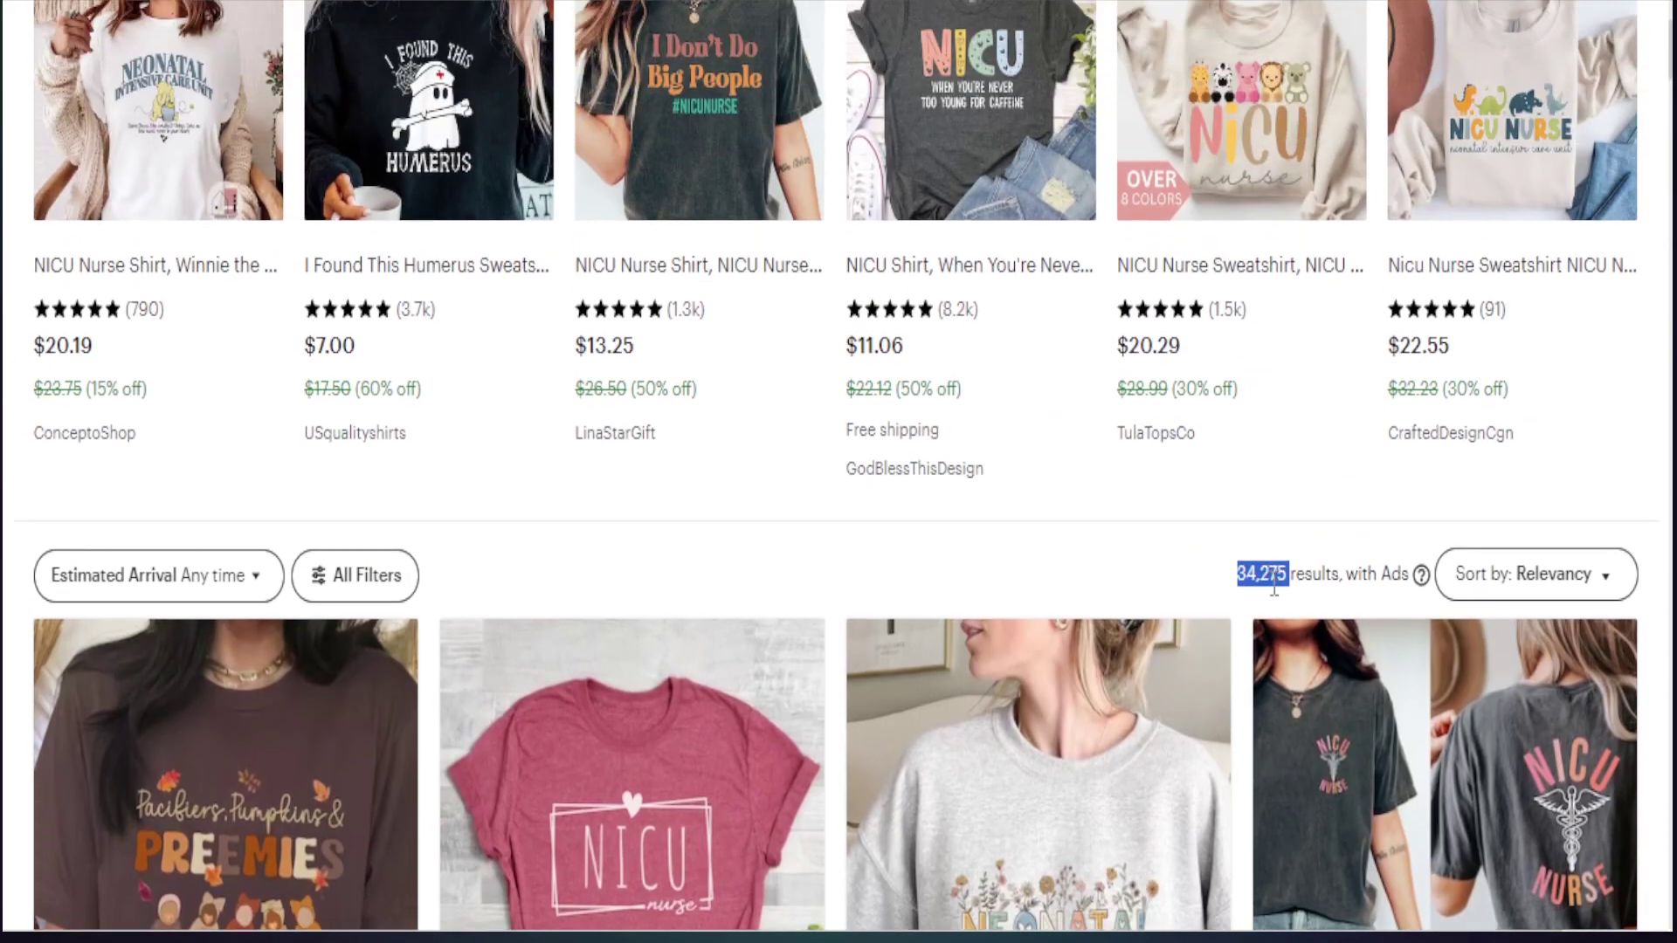
scroll(715, 689, "down", 9)
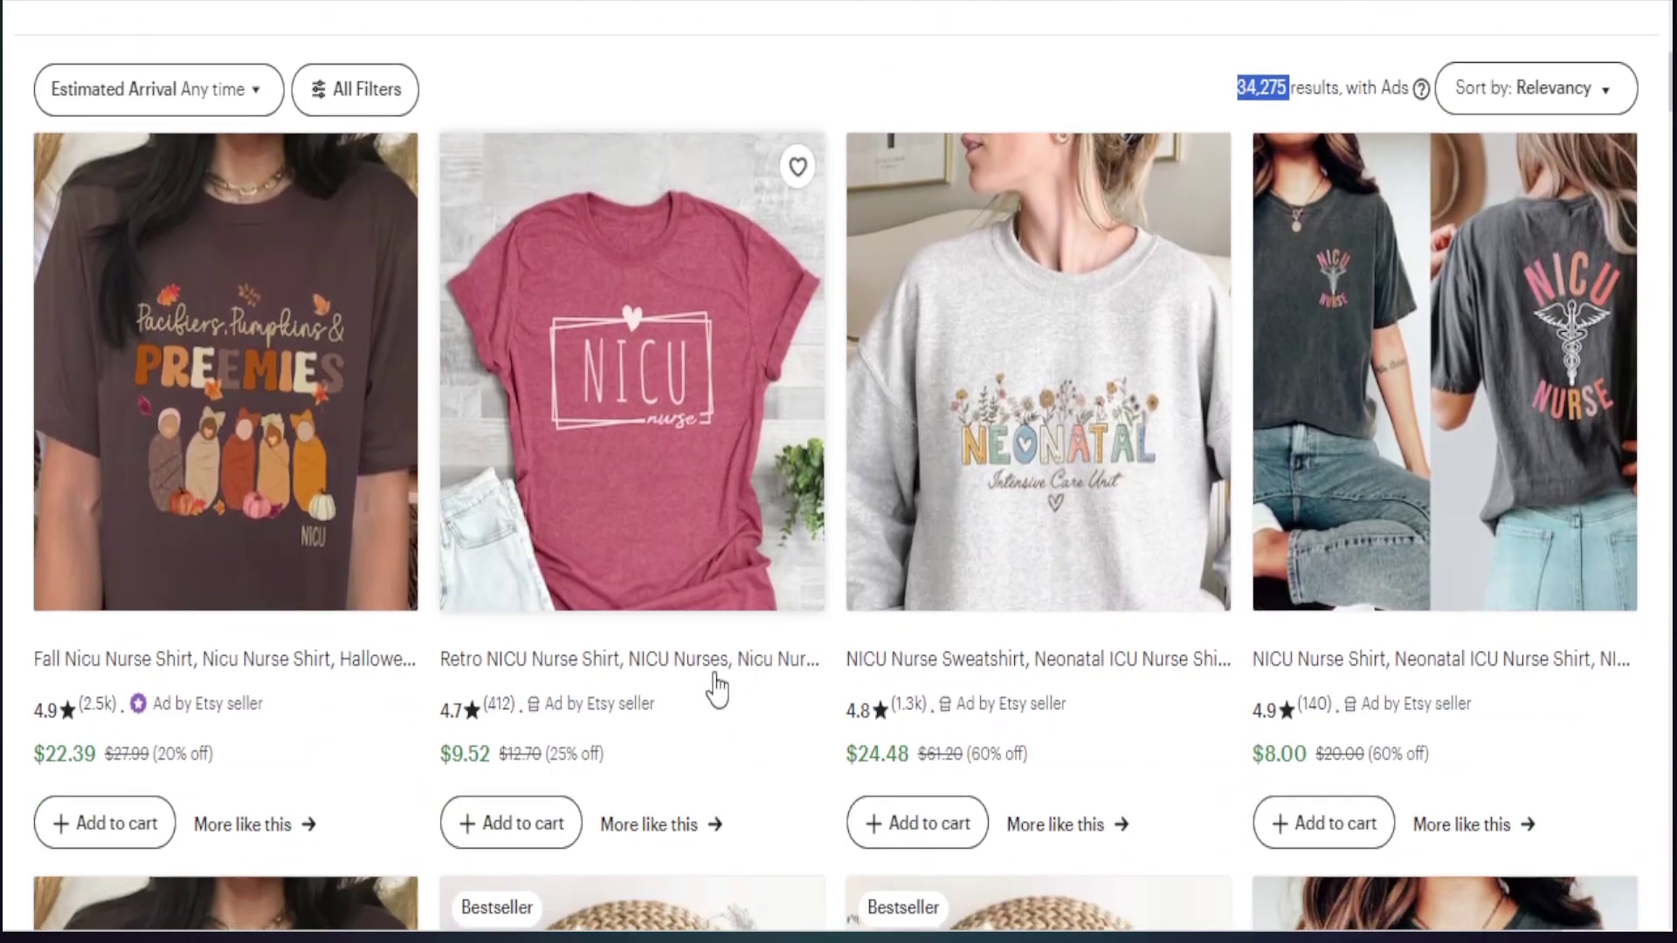
scroll(698, 693, "down", 4)
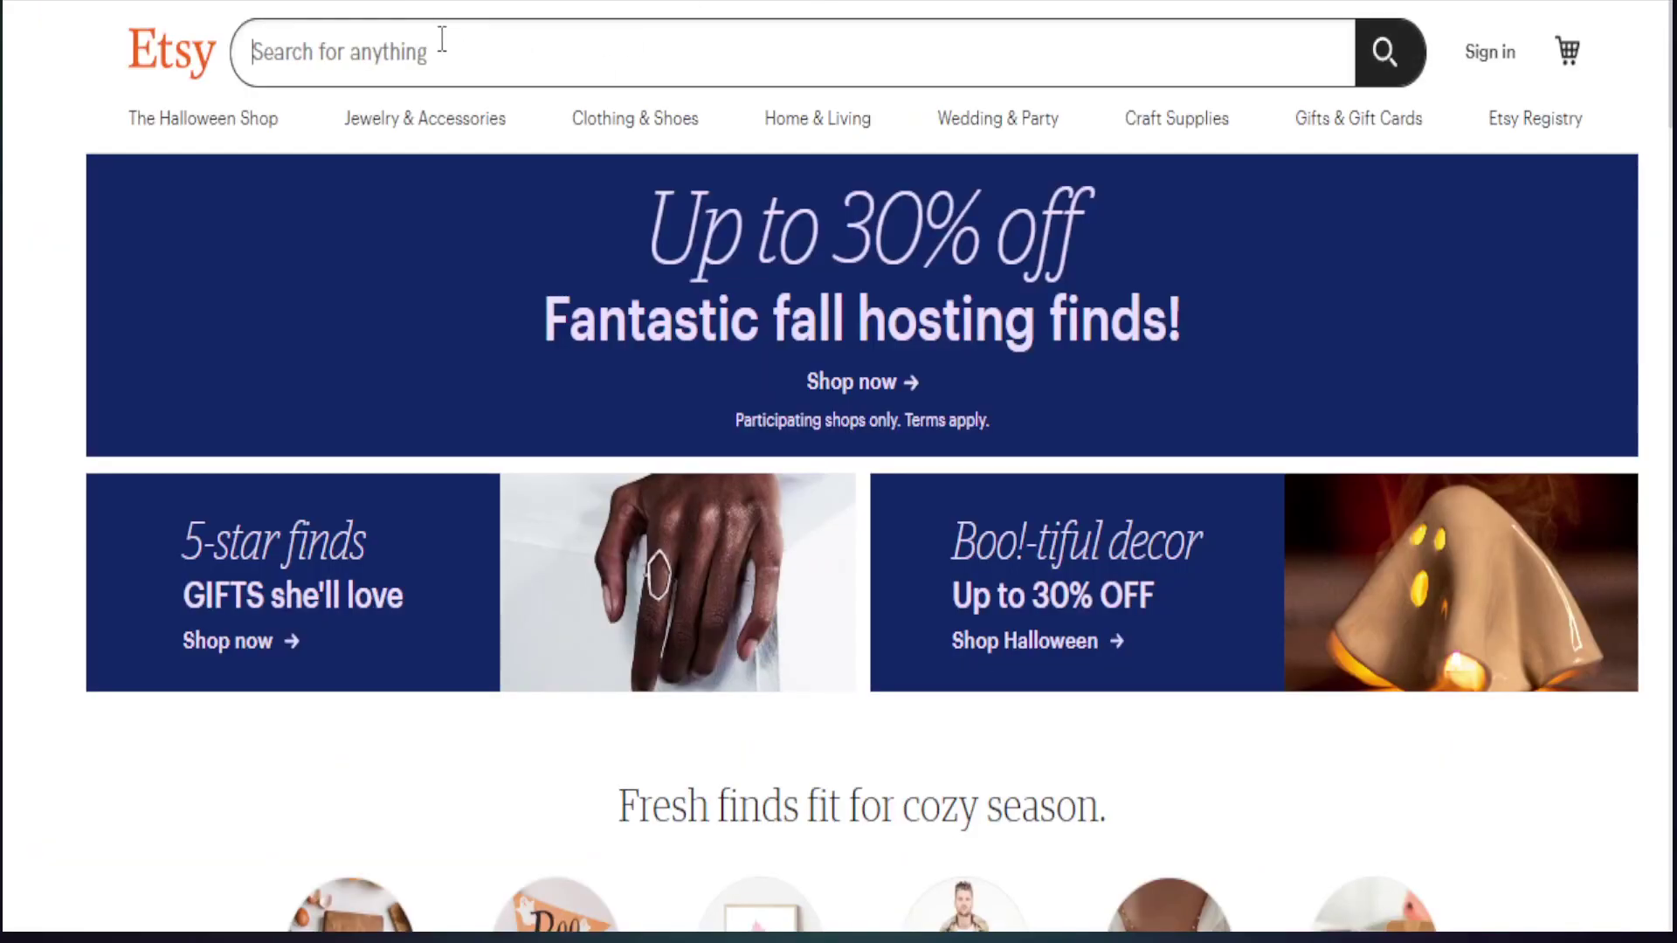
Step: Search Etsy for 'nicu nurse shirt', correcting the misspelled 'nurse'
left_click(442, 39)
type("nuese")
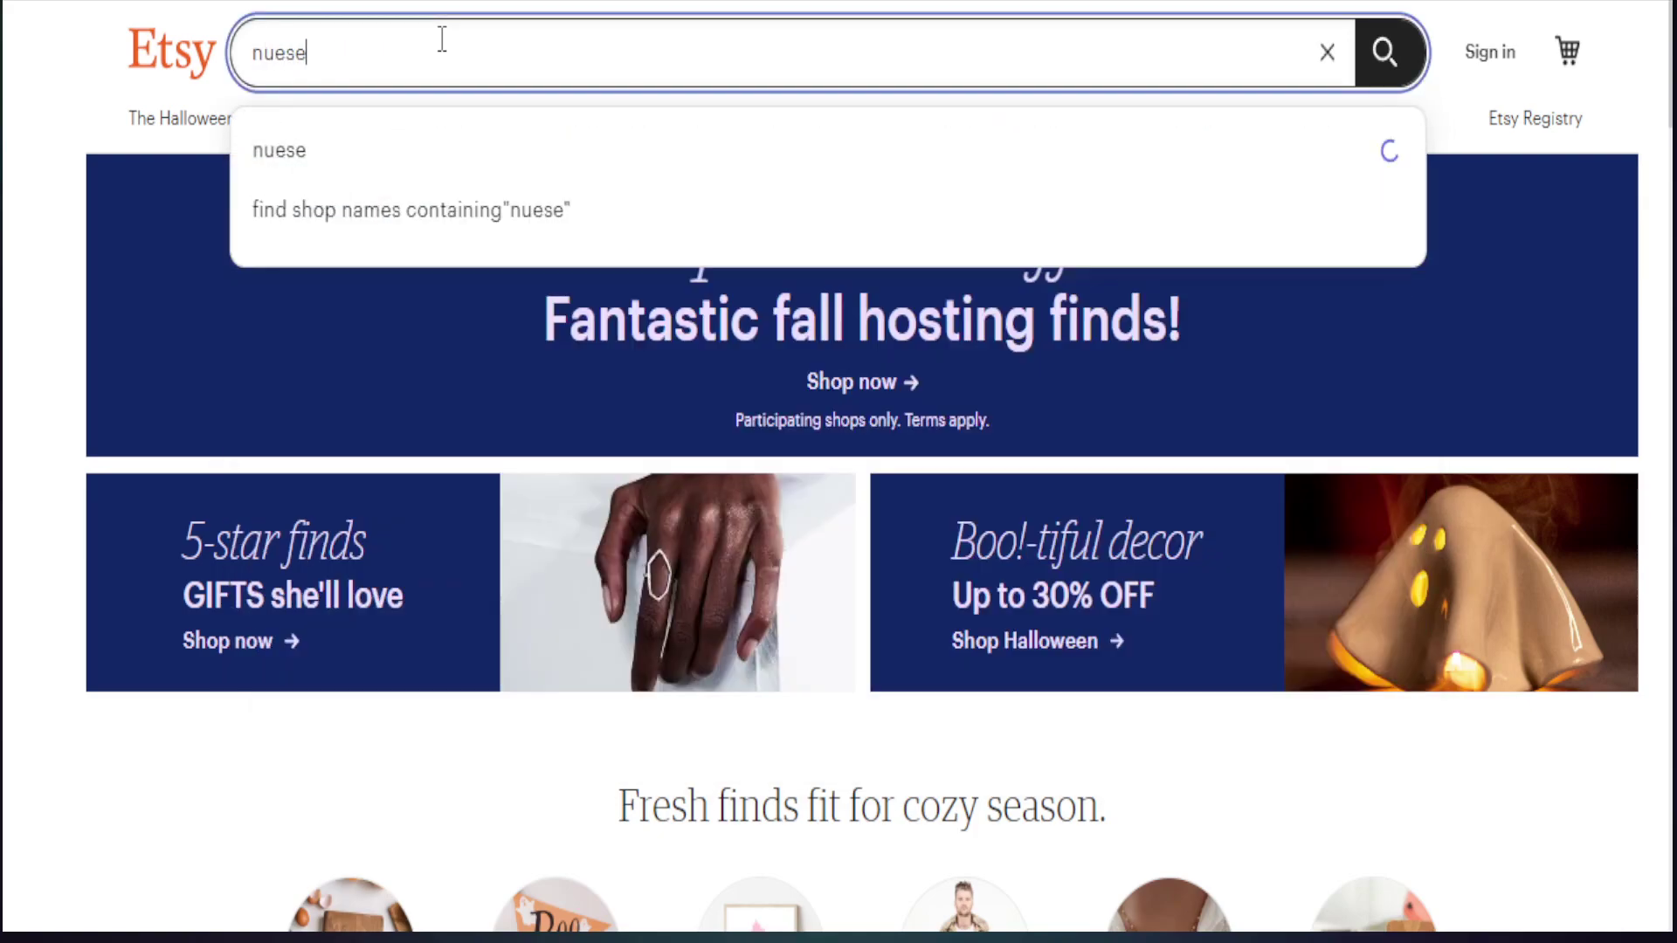
key("BackSpace")
key("BackSpace")
key("BackSpace")
type("rse shirt")
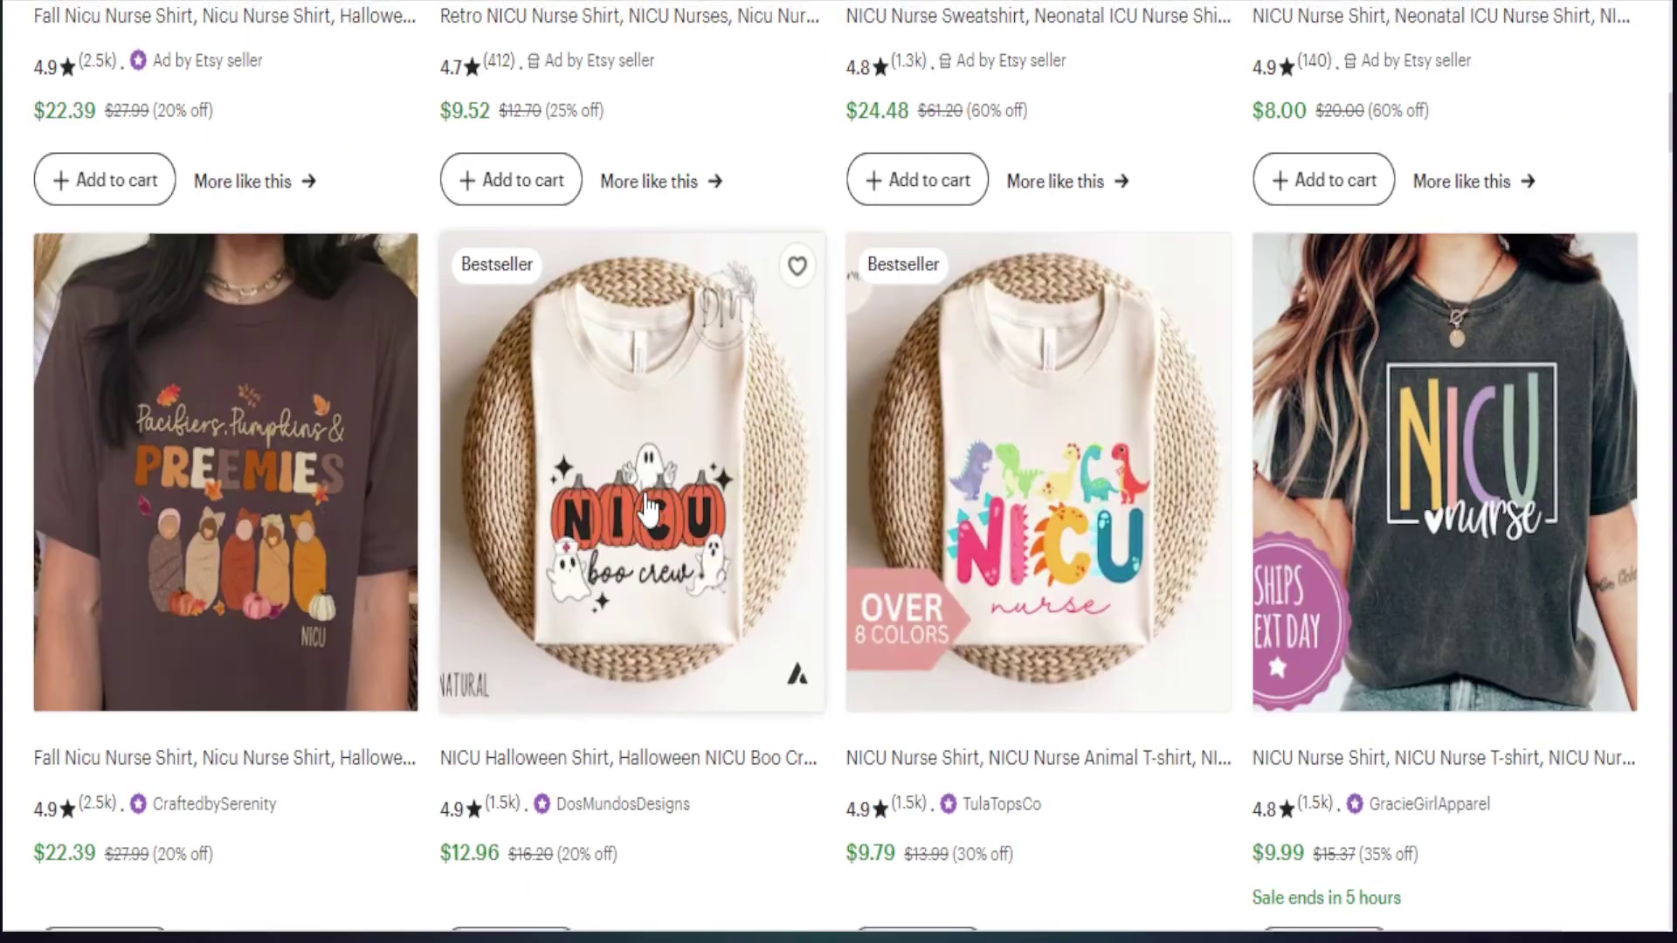
Step: Browse the 34,275 NICU nurse shirt listings in the results grid
scroll(587, 409, "up", 15)
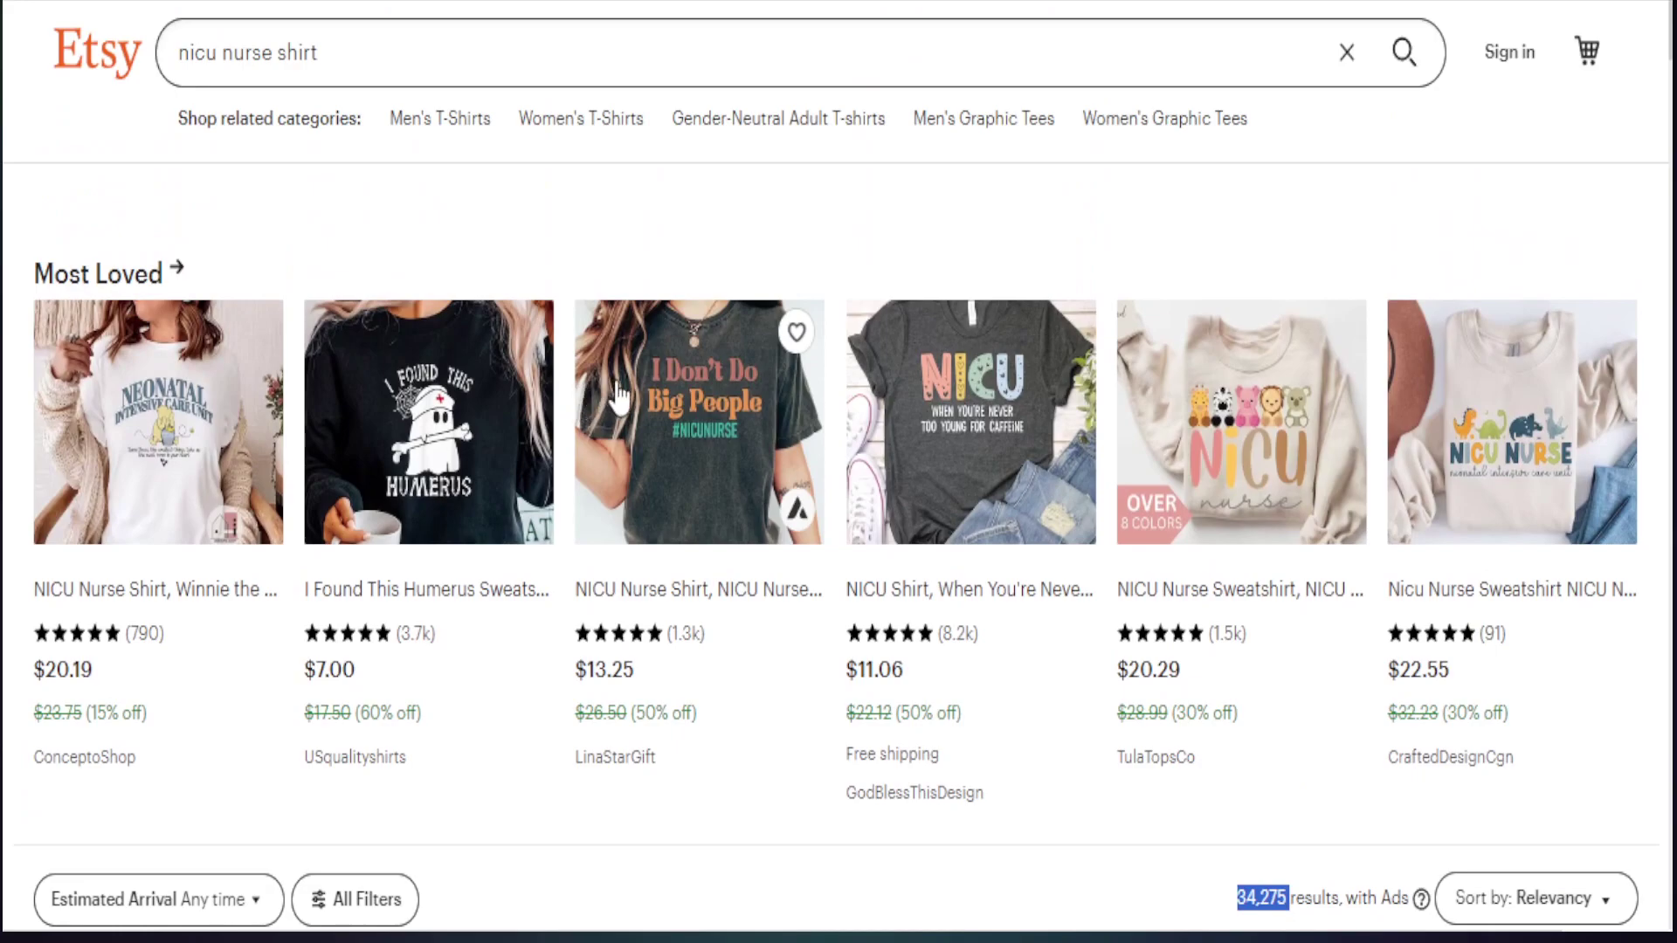
scroll(625, 402, "down", 10)
scroll(634, 407, "down", 5)
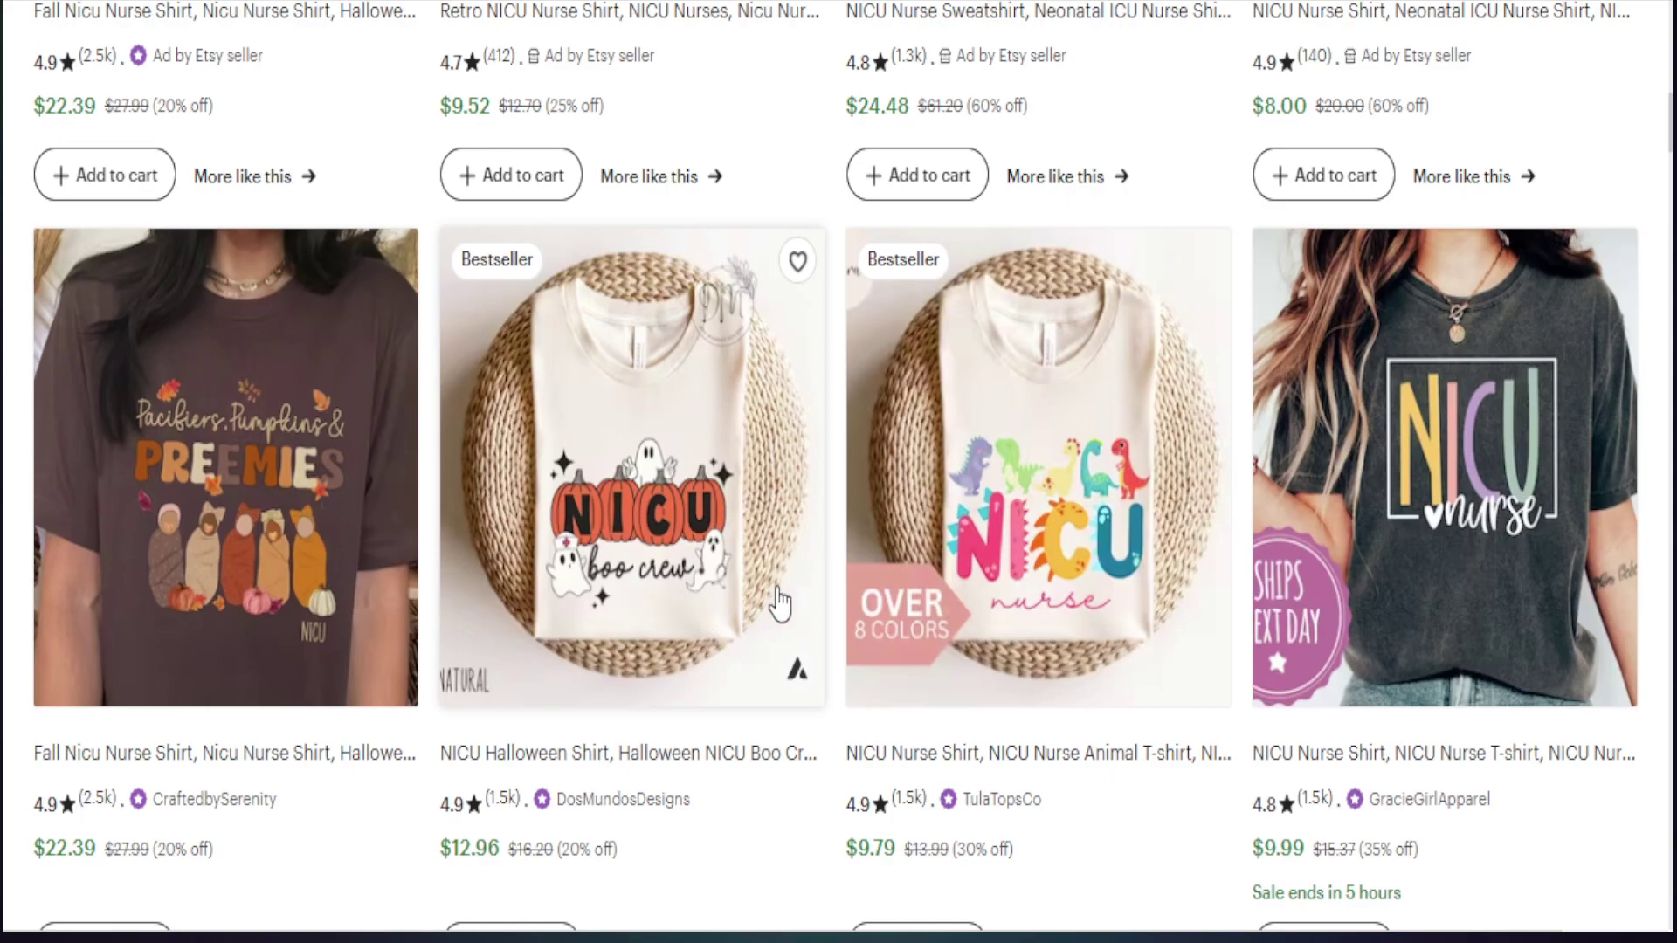
scroll(1211, 570, "up", 10)
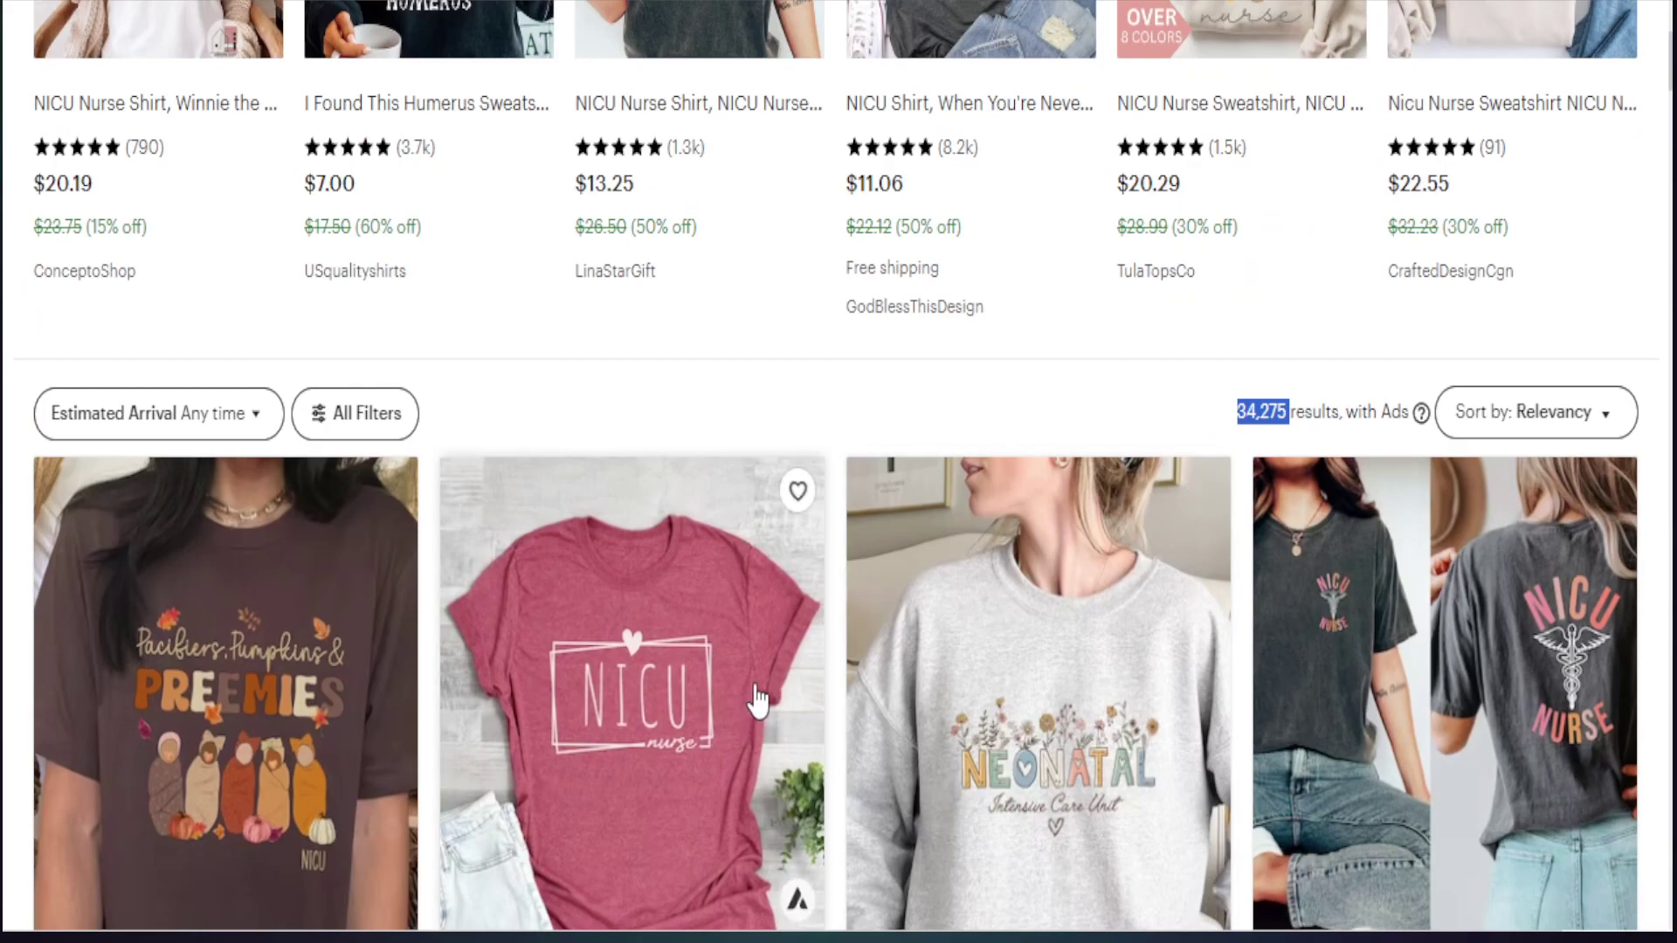
scroll(753, 710, "down", 5)
scroll(757, 699, "down", 5)
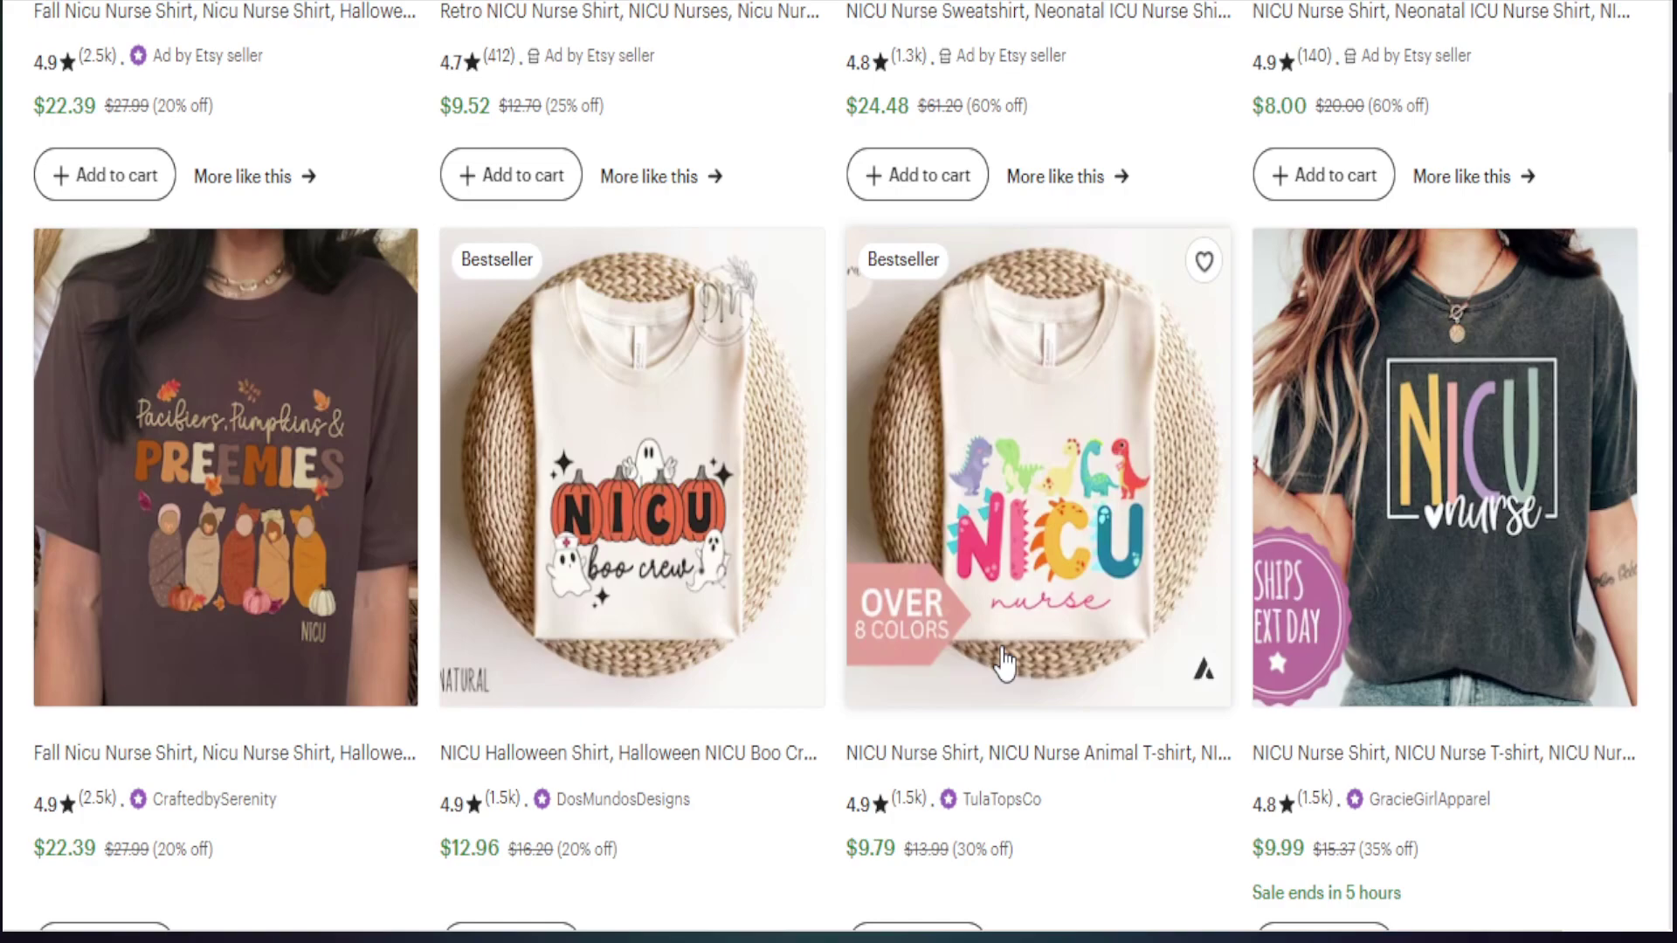
Step: Scroll further through the NICU shirts and open the Bestseller 'It's a Good Day' shirt listing
scroll(1229, 658, "down", 7)
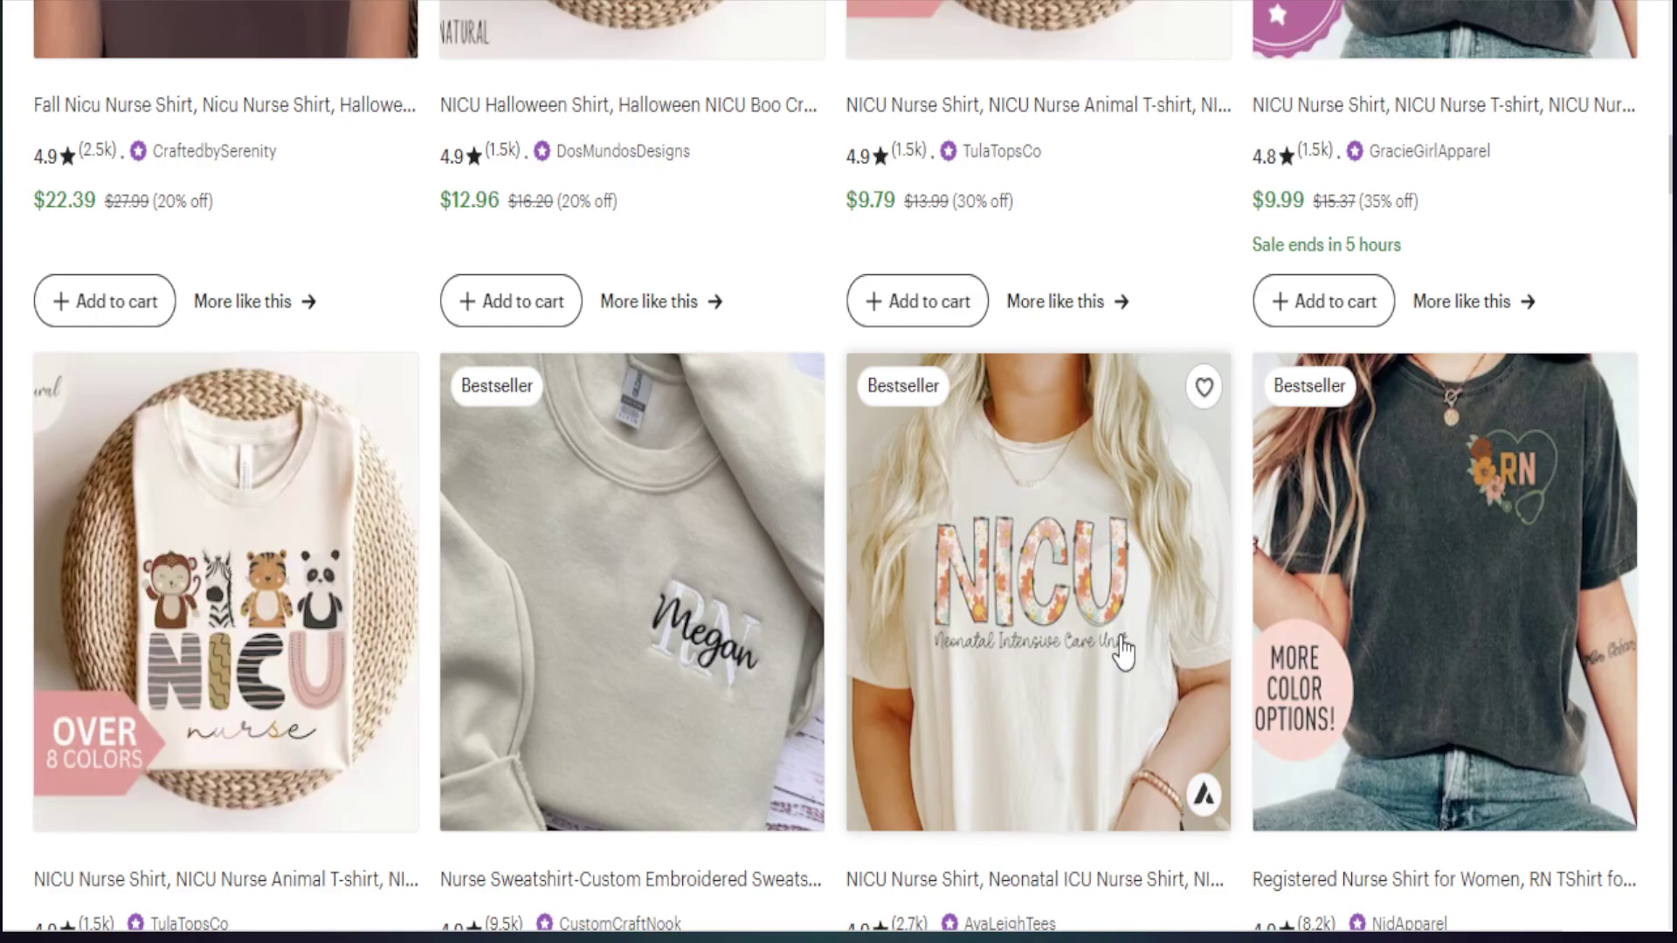
scroll(1122, 651, "down", 2)
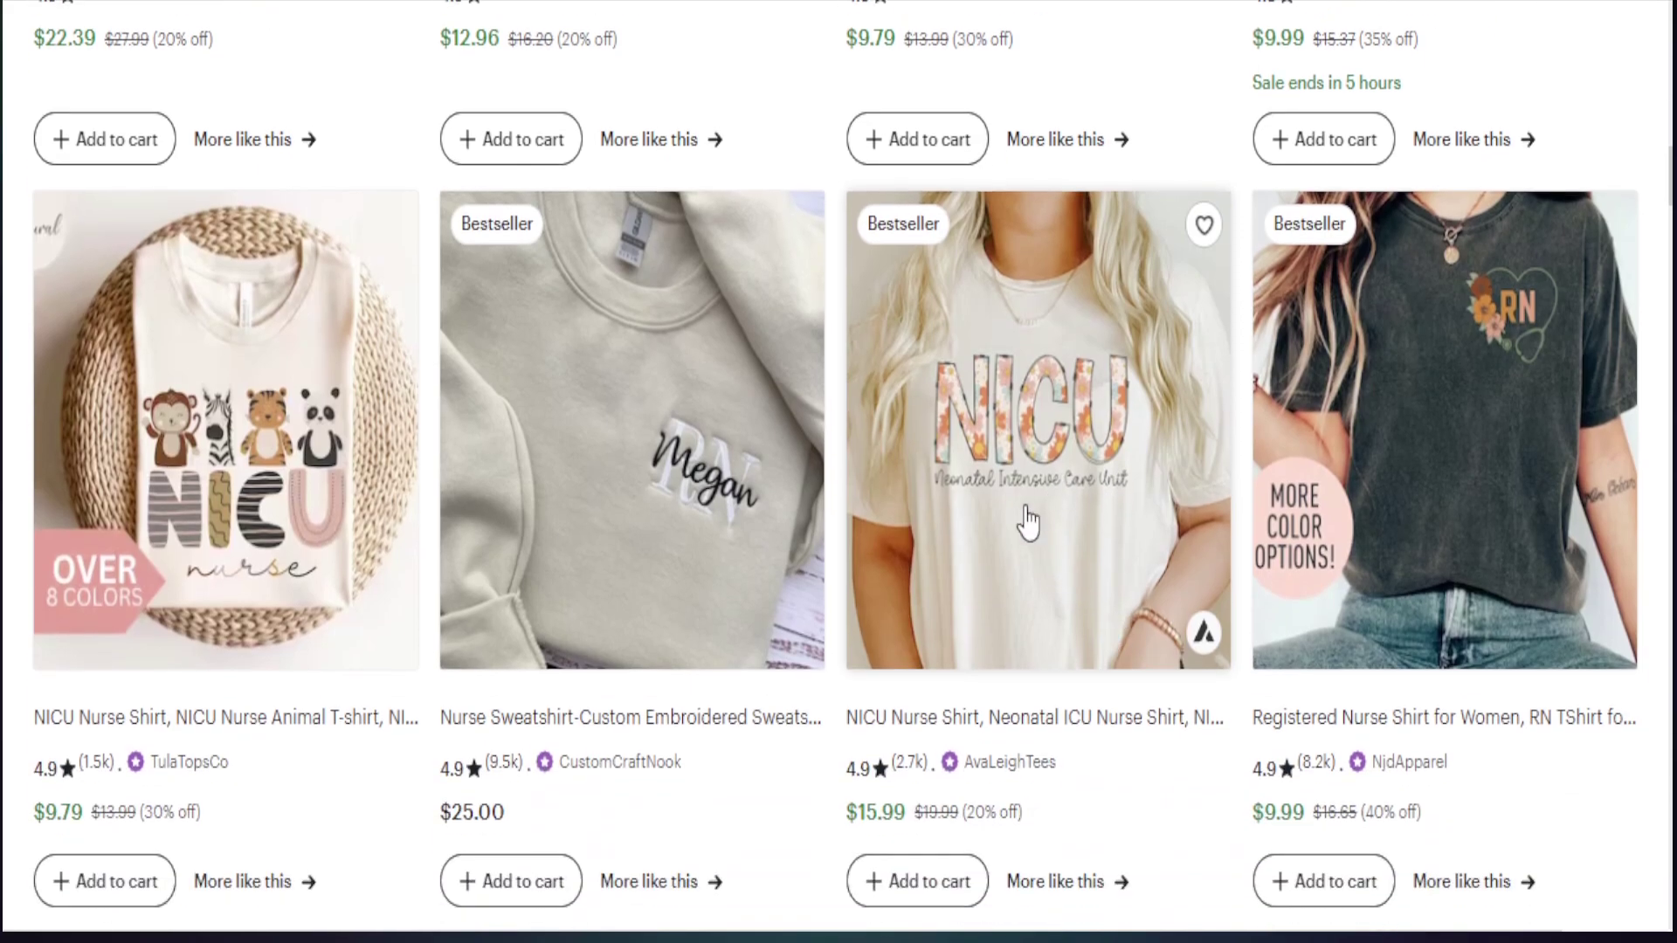
scroll(996, 527, "up", 5)
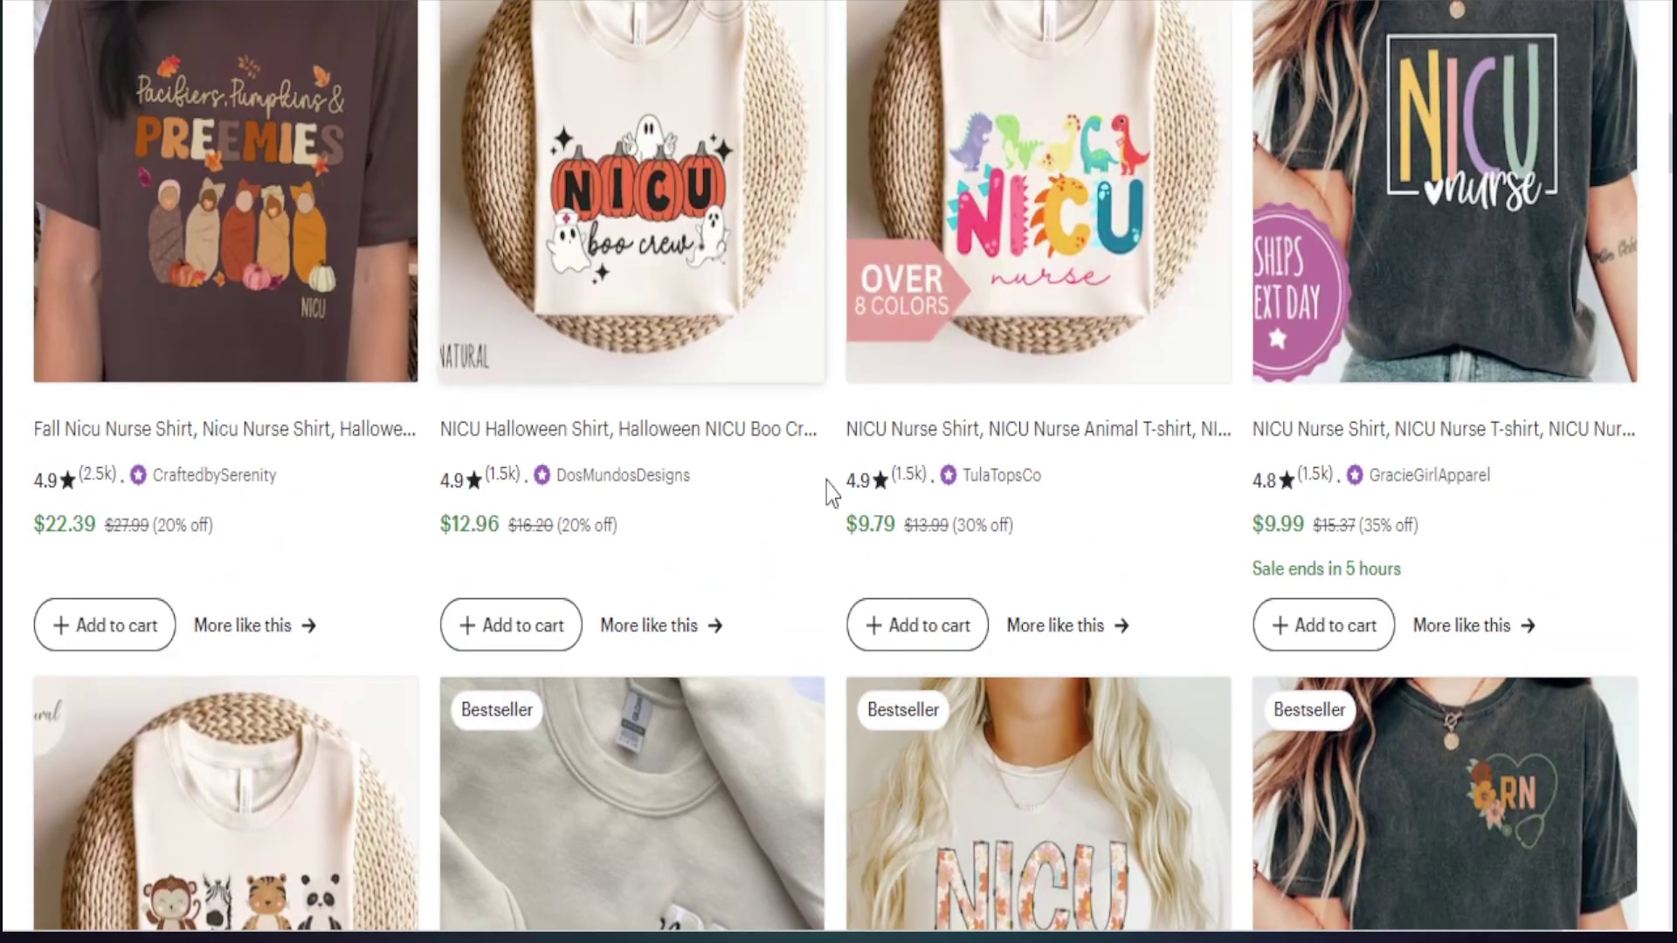
scroll(797, 487, "down", 5)
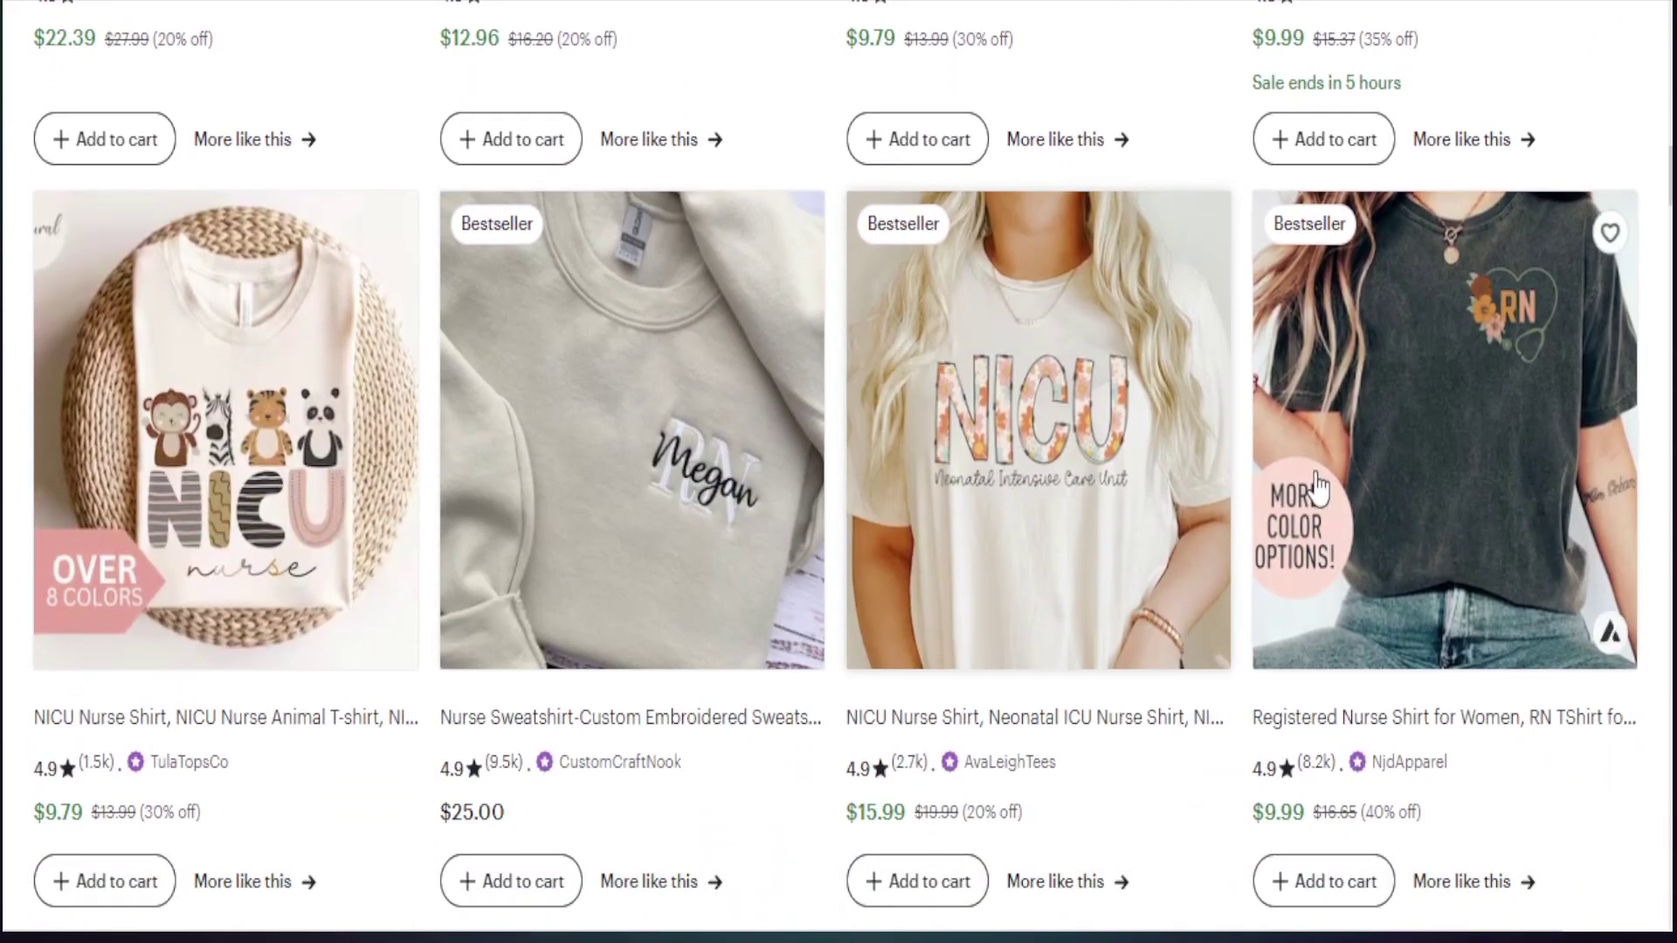
scroll(1267, 489, "down", 3)
scroll(1202, 494, "down", 3)
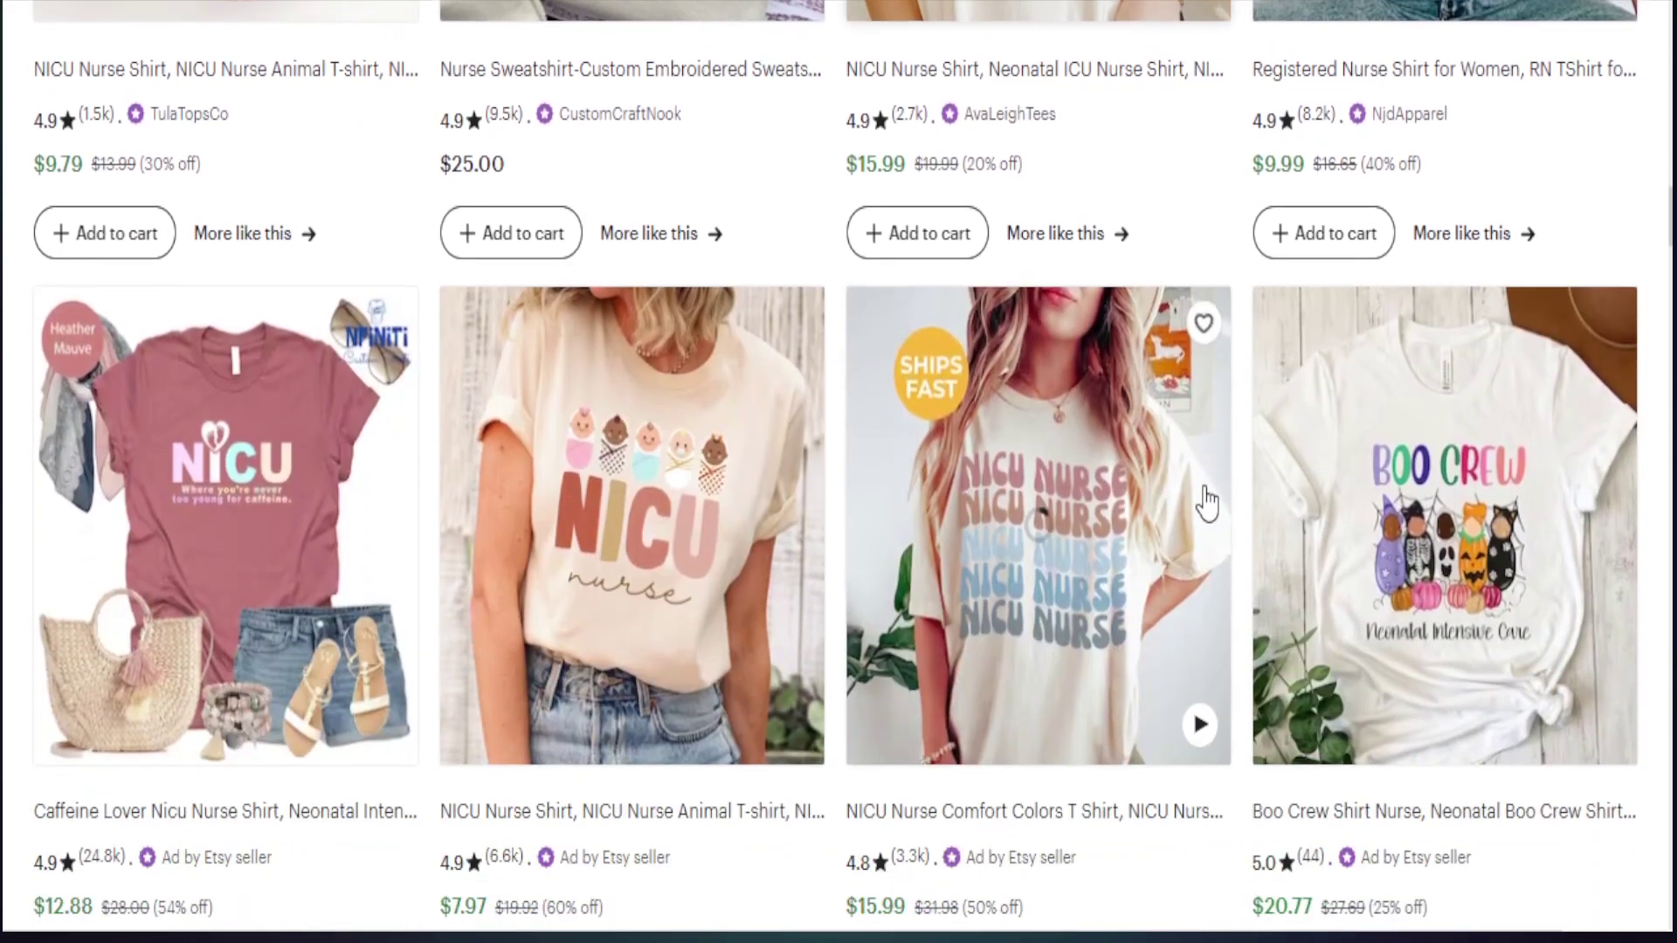
scroll(1239, 494, "down", 2)
scroll(1239, 494, "down", 6)
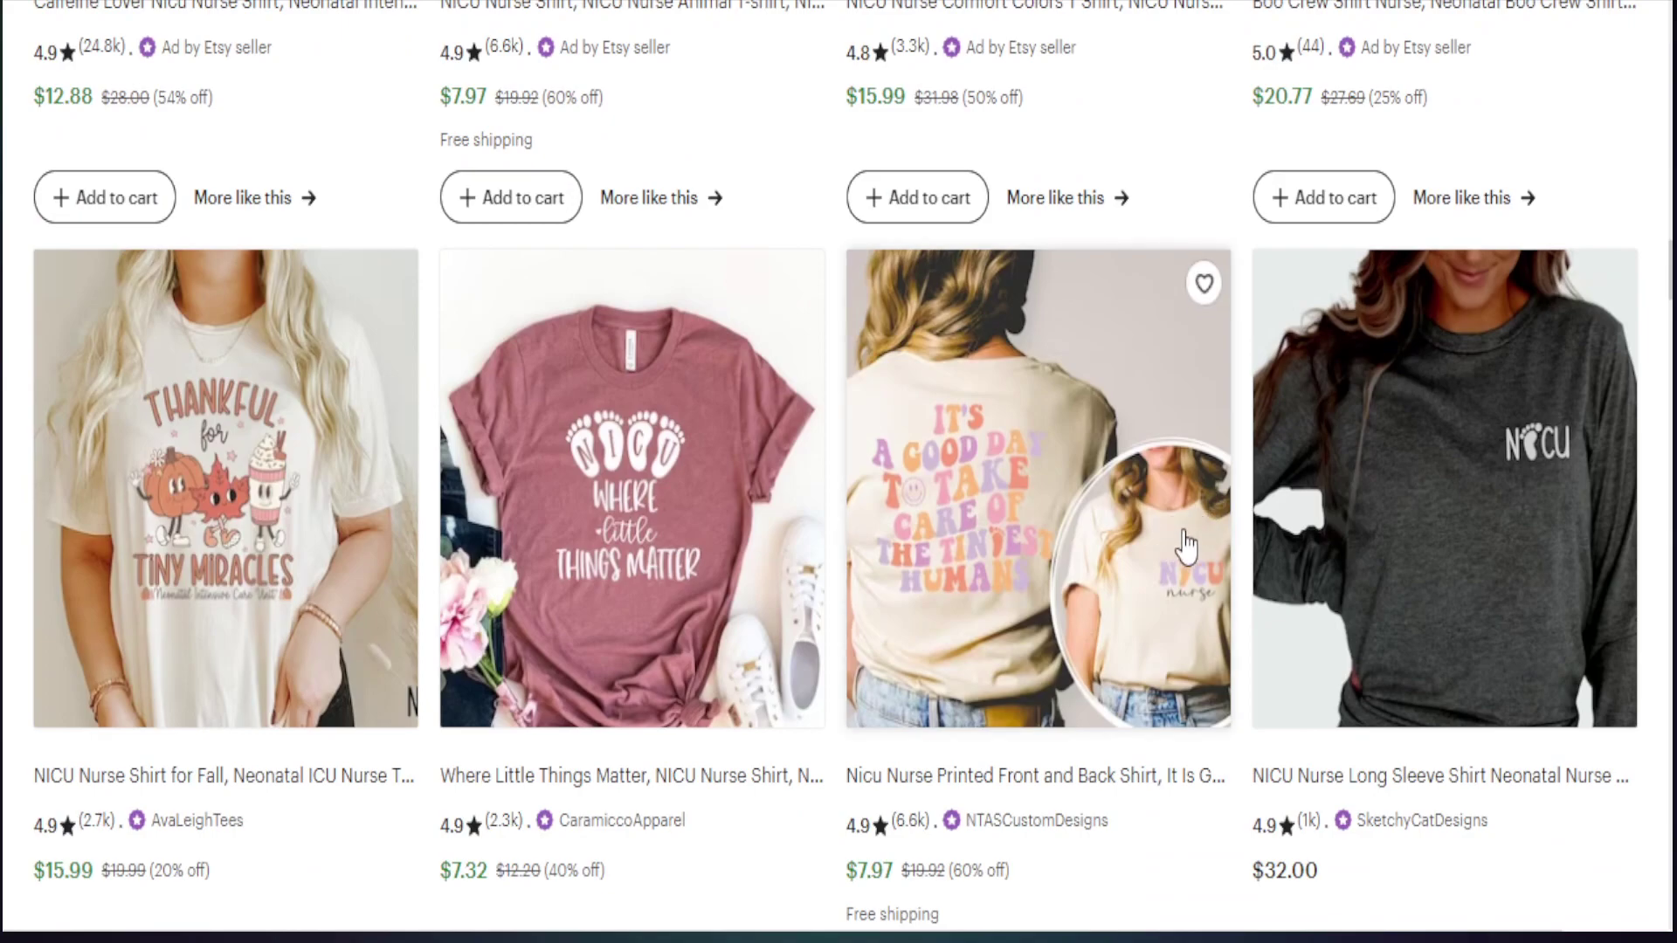
scroll(1184, 550, "down", 6)
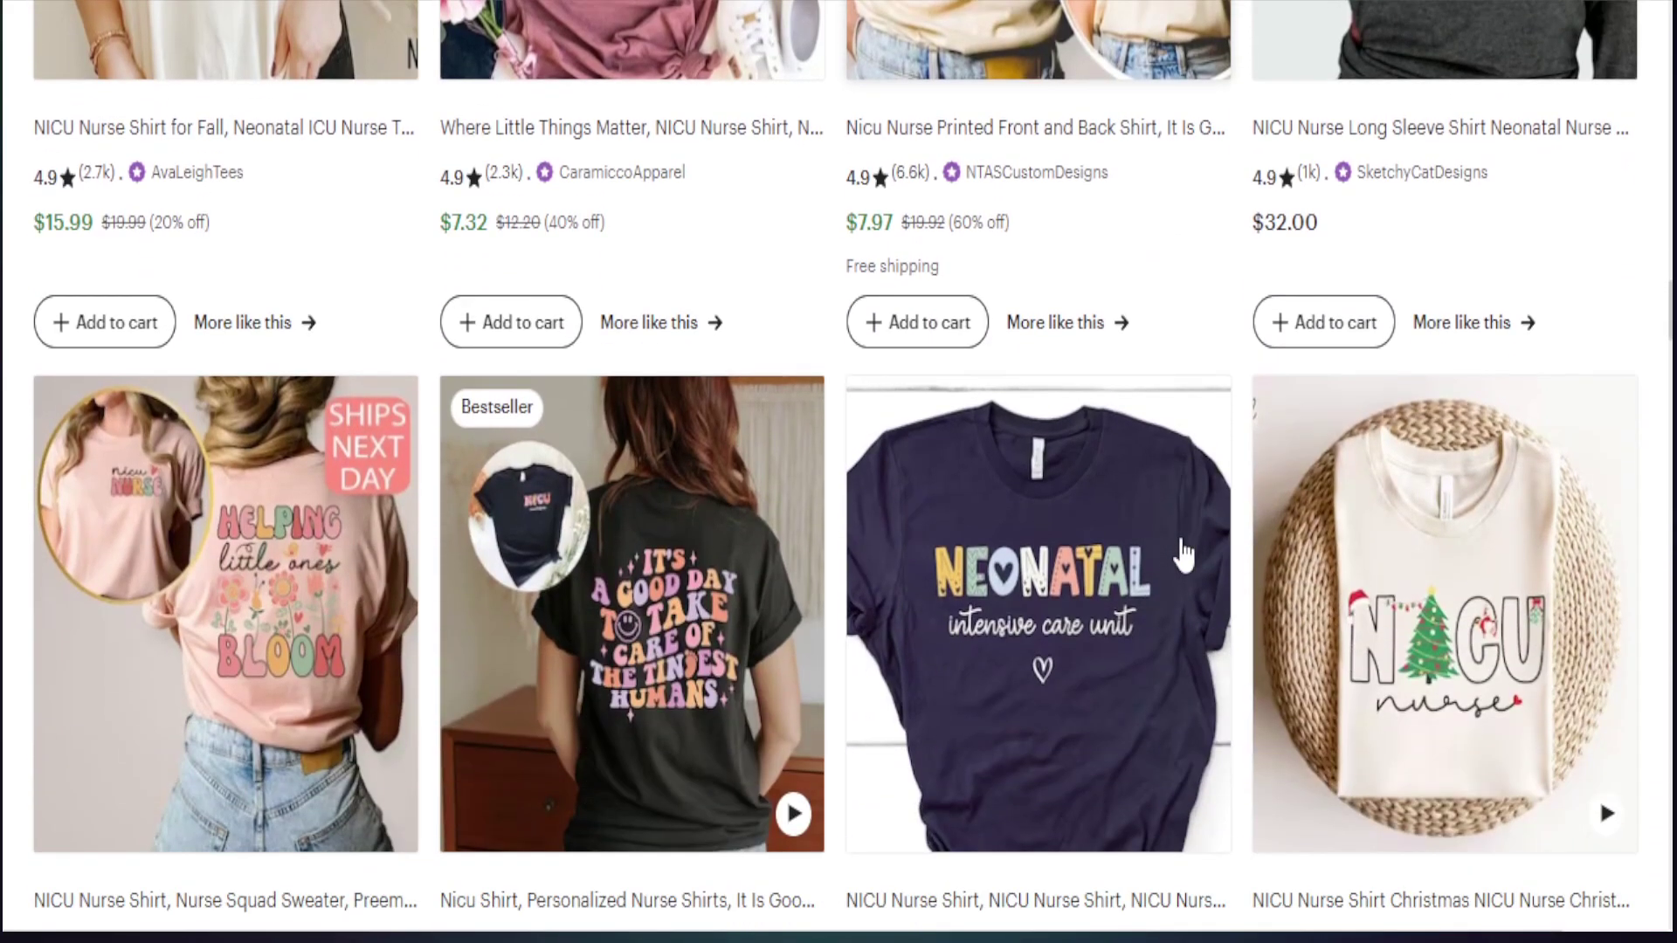
left_click(616, 646)
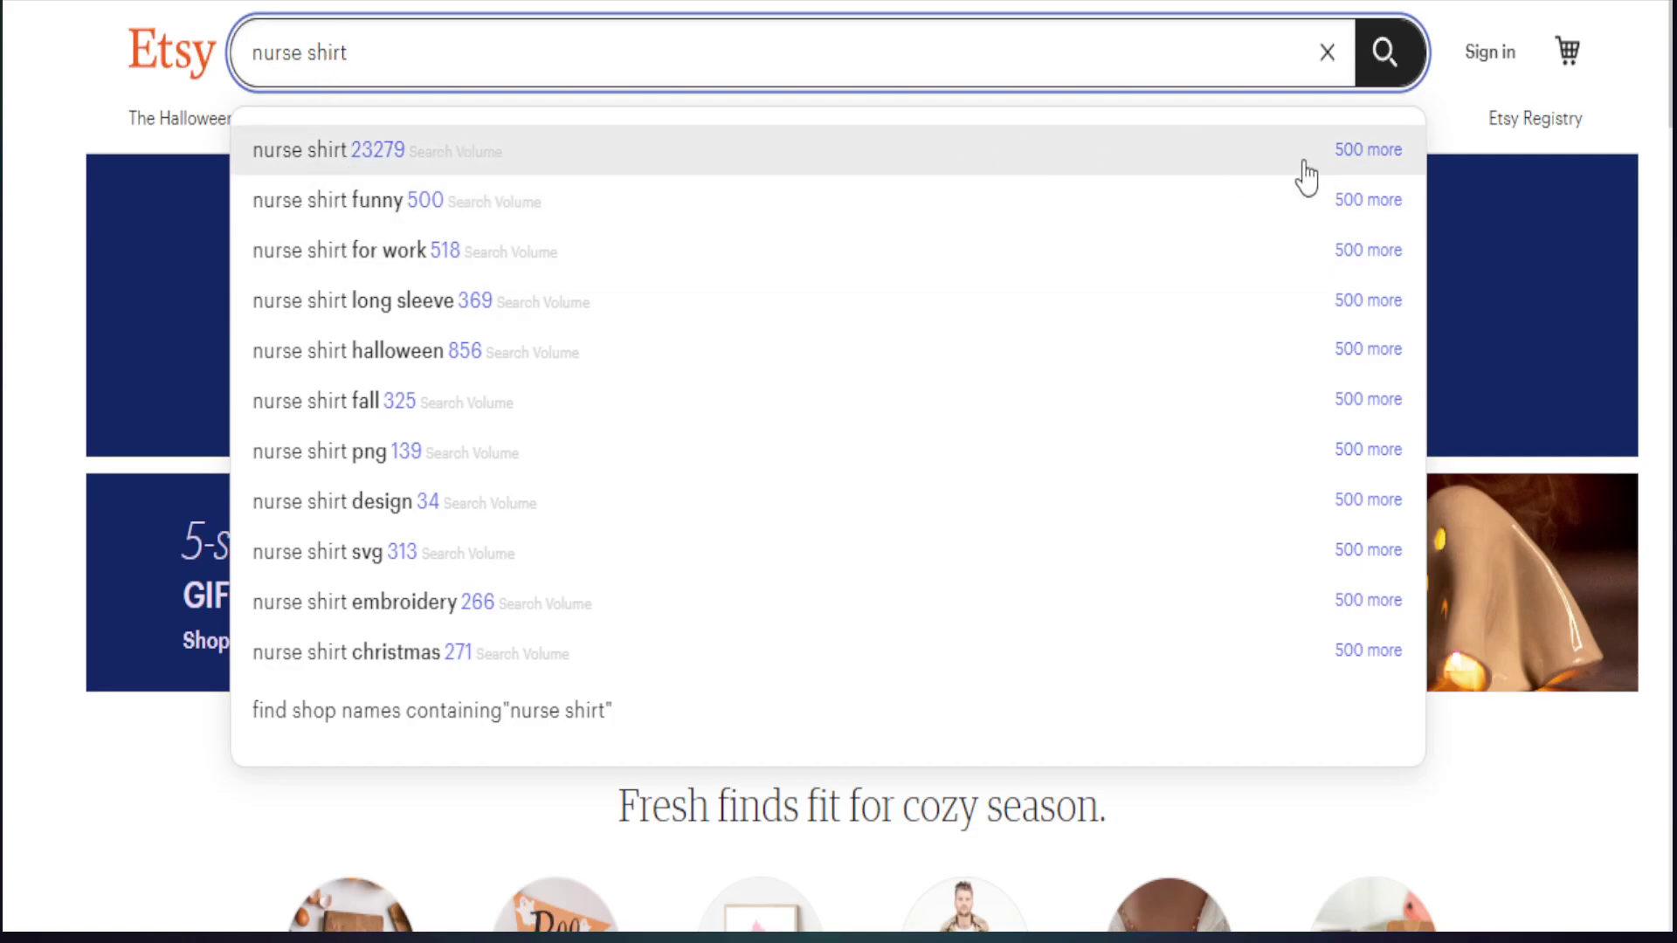
Step: Expand the nurse shirt suggestions to all 500 keywords and scroll down through the table
left_click(1362, 150)
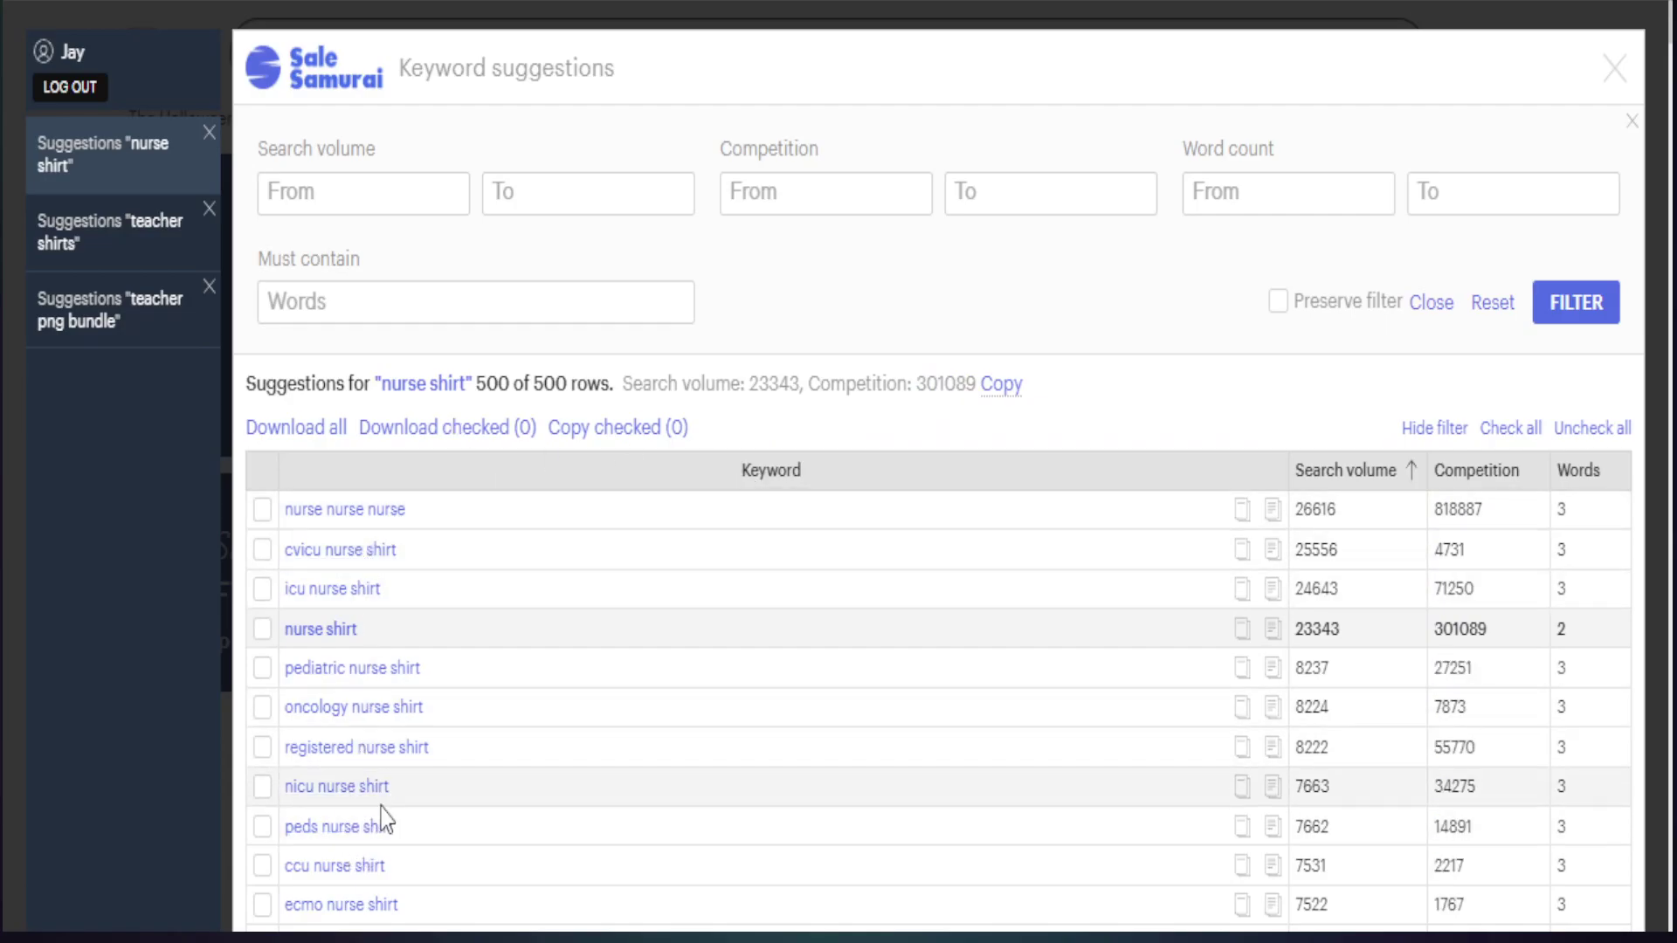
scroll(385, 812, "down", 10)
scroll(387, 818, "down", 4)
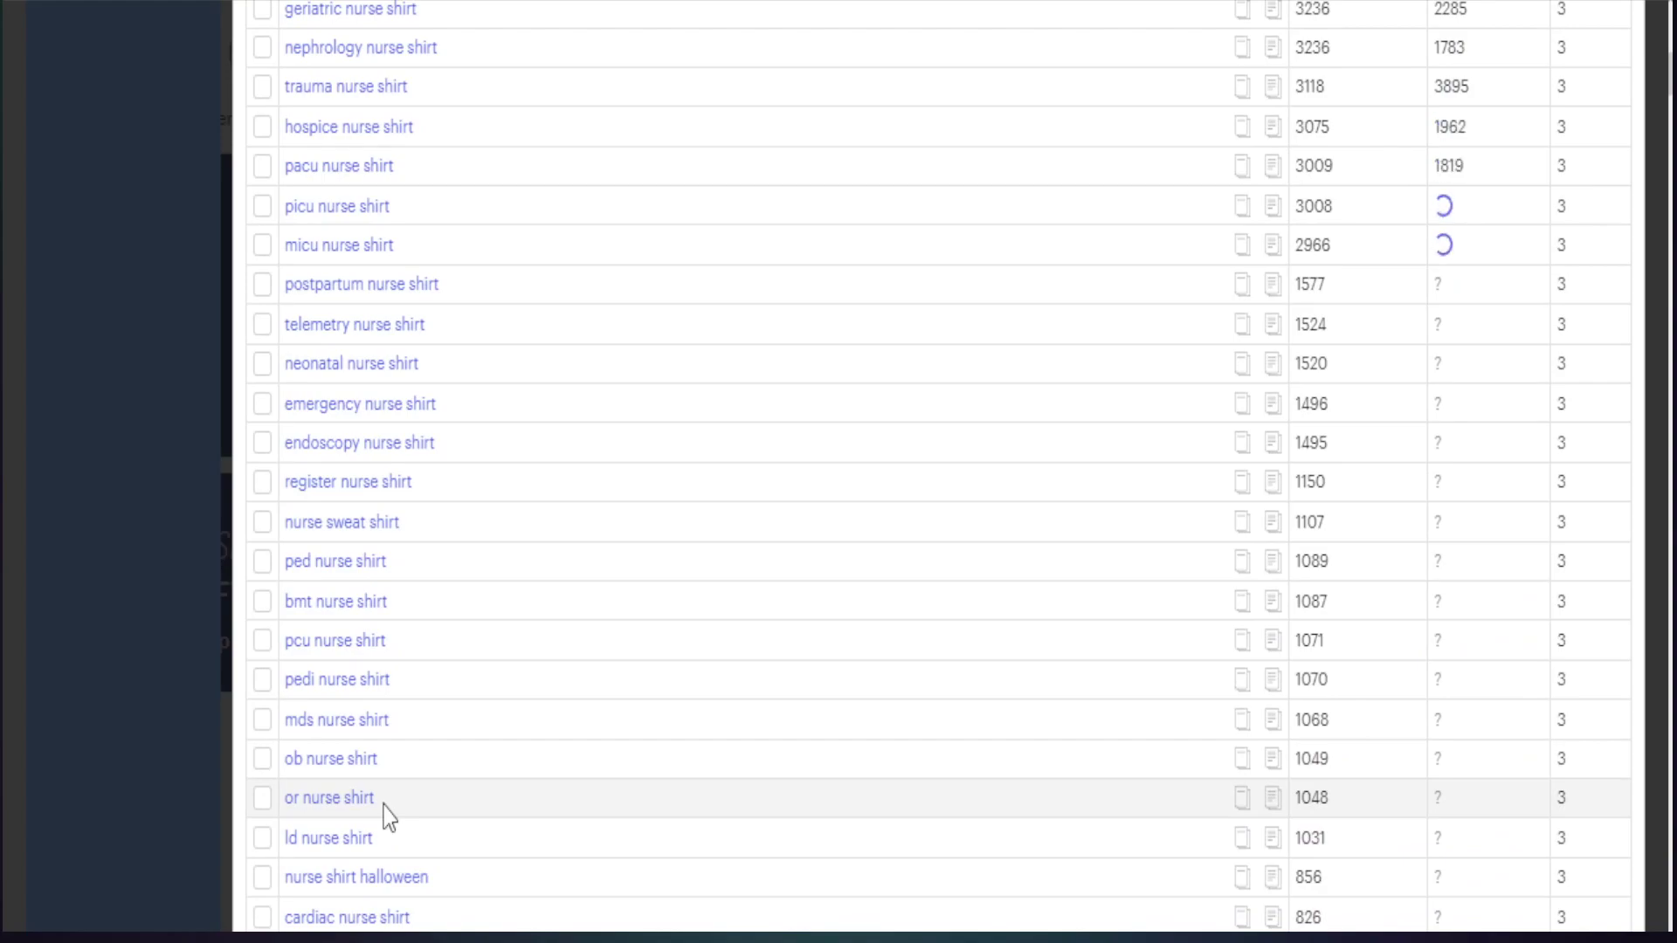
scroll(385, 807, "down", 3)
scroll(395, 785, "down", 9)
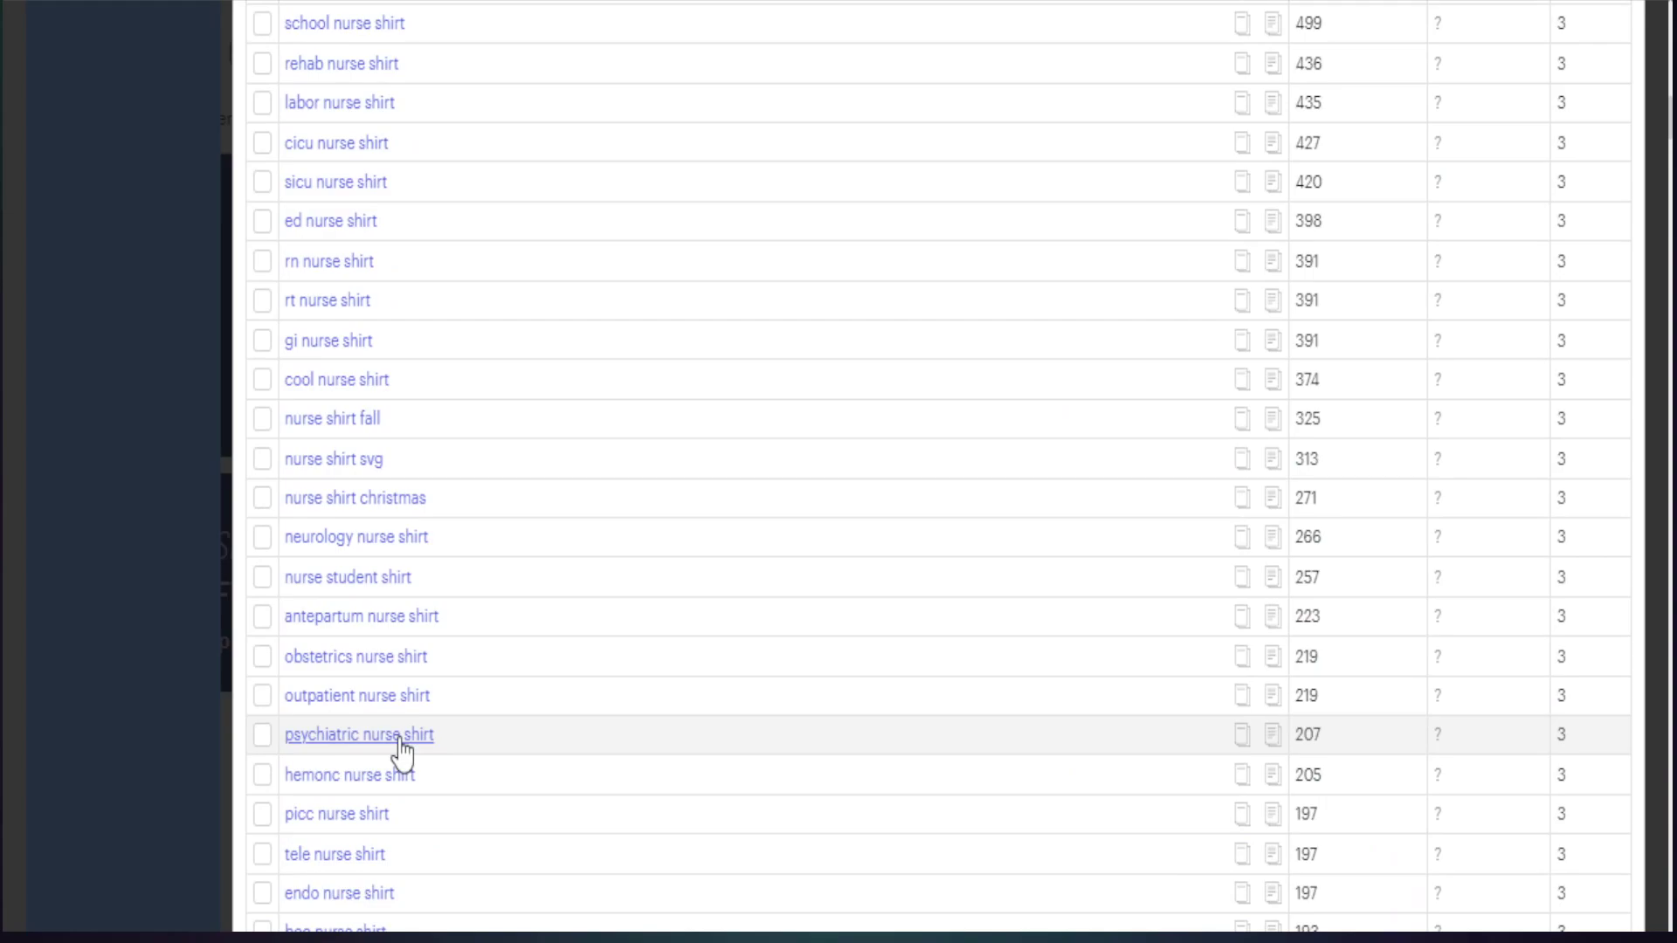
scroll(401, 747, "down", 4)
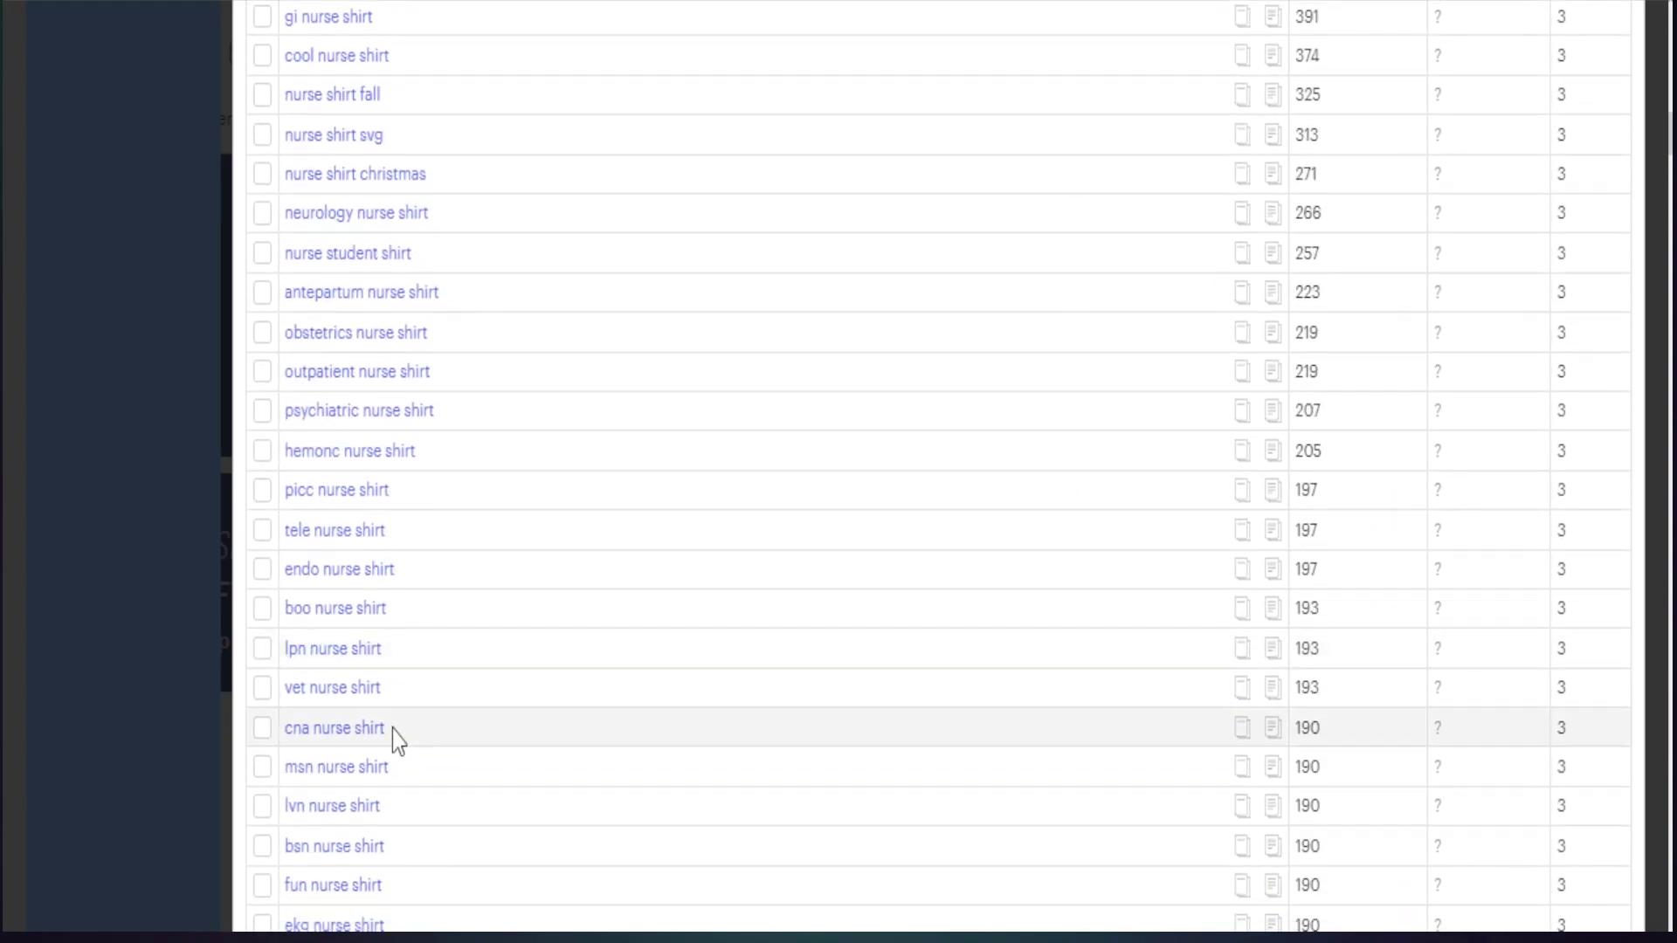
scroll(394, 732, "down", 4)
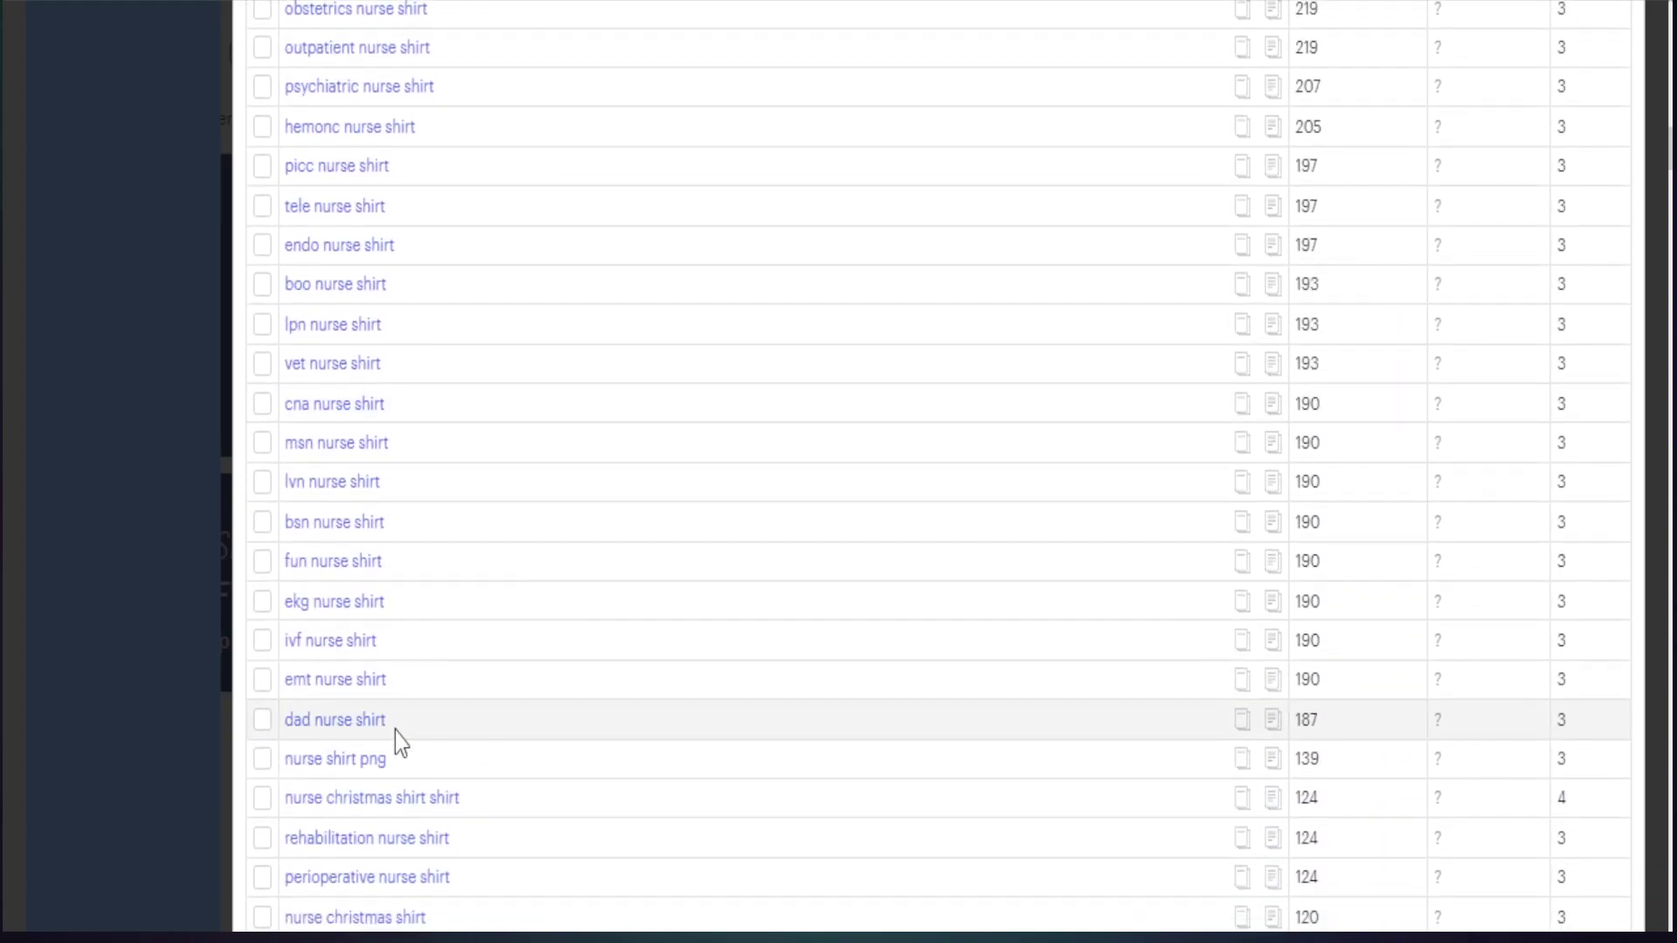
scroll(399, 731, "down", 8)
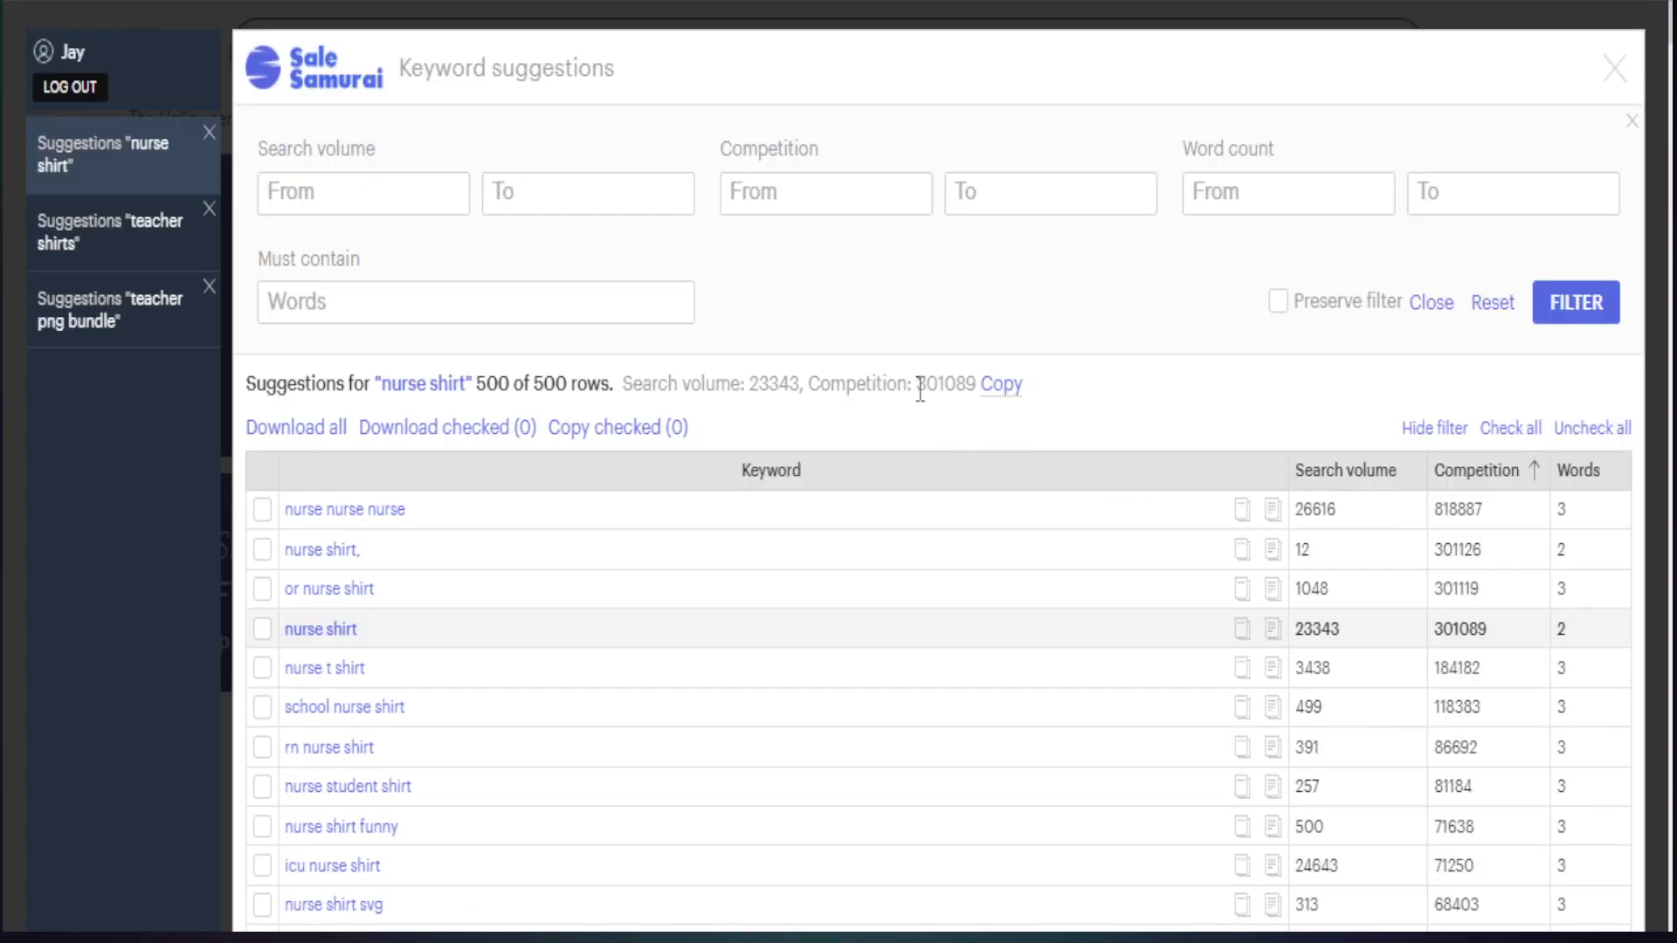
left_click_drag(389, 152, 265, 162)
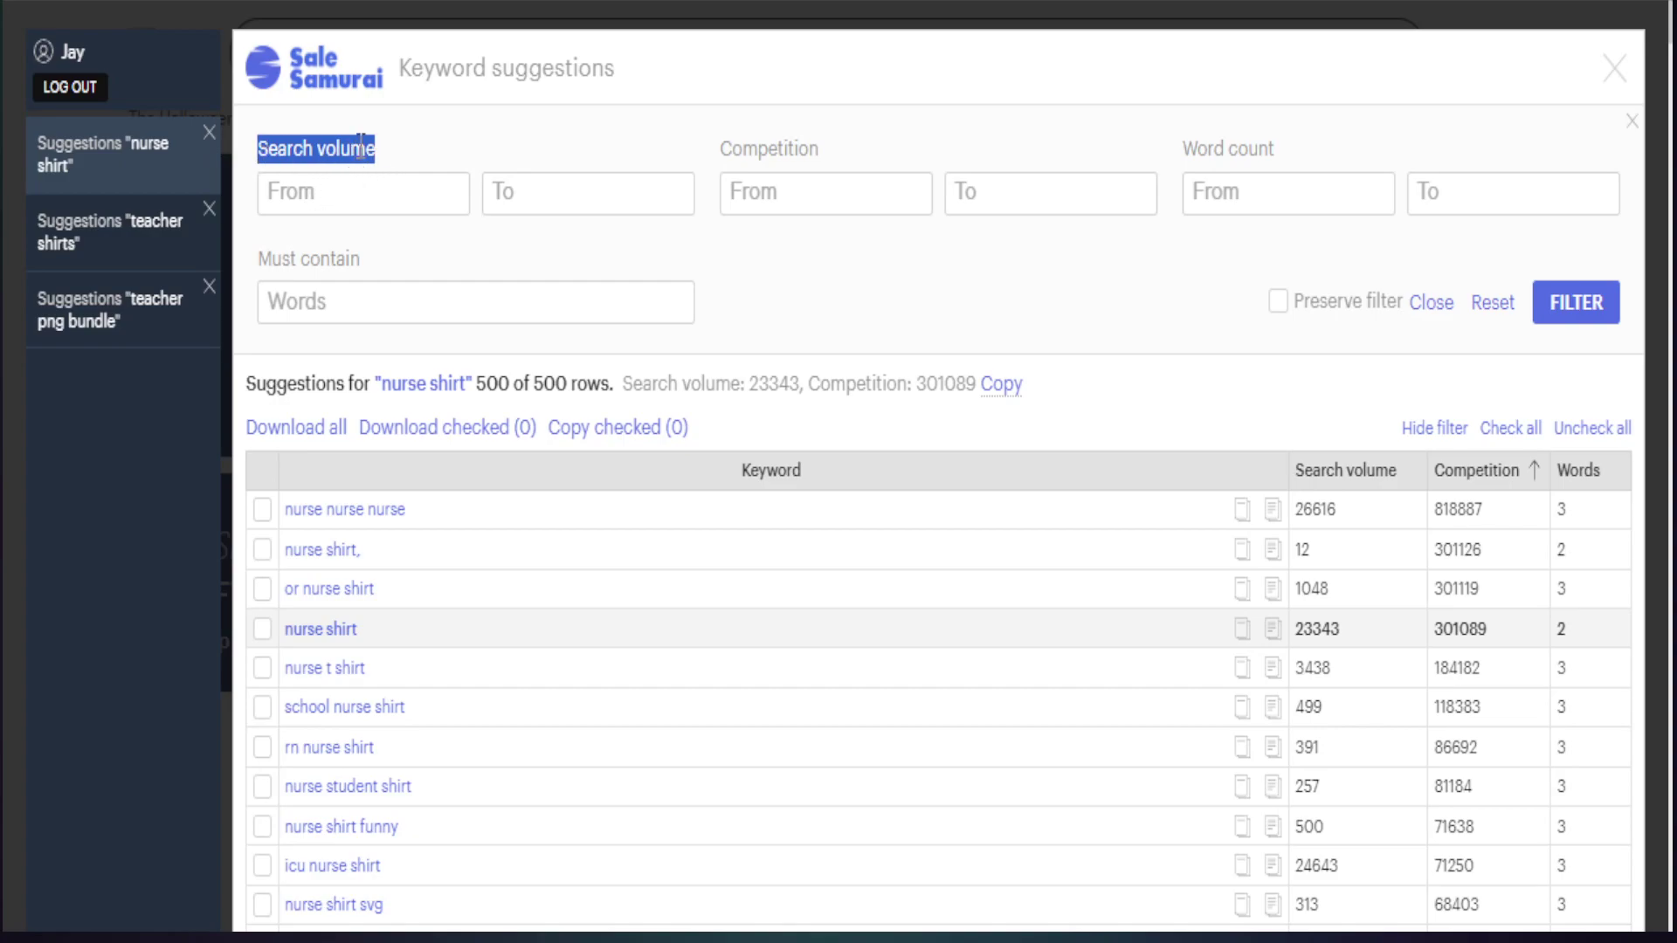
Step: Set the minimum search volume filter to 300
left_click_drag(826, 150, 715, 152)
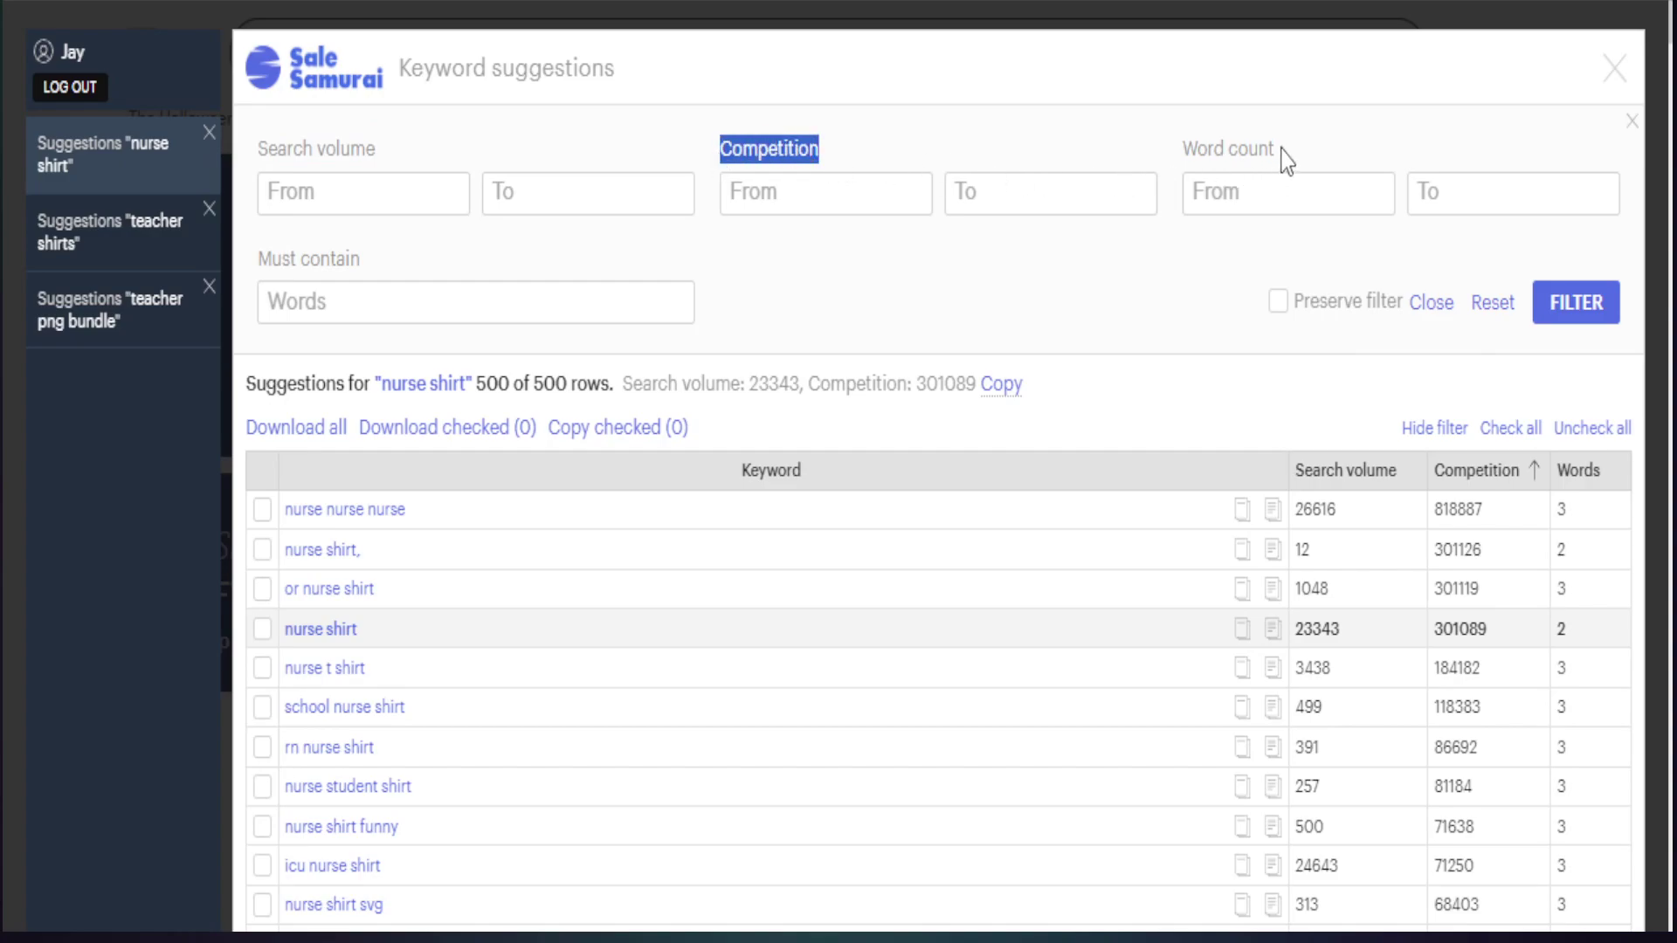
left_click_drag(1286, 160, 1181, 150)
left_click(352, 189)
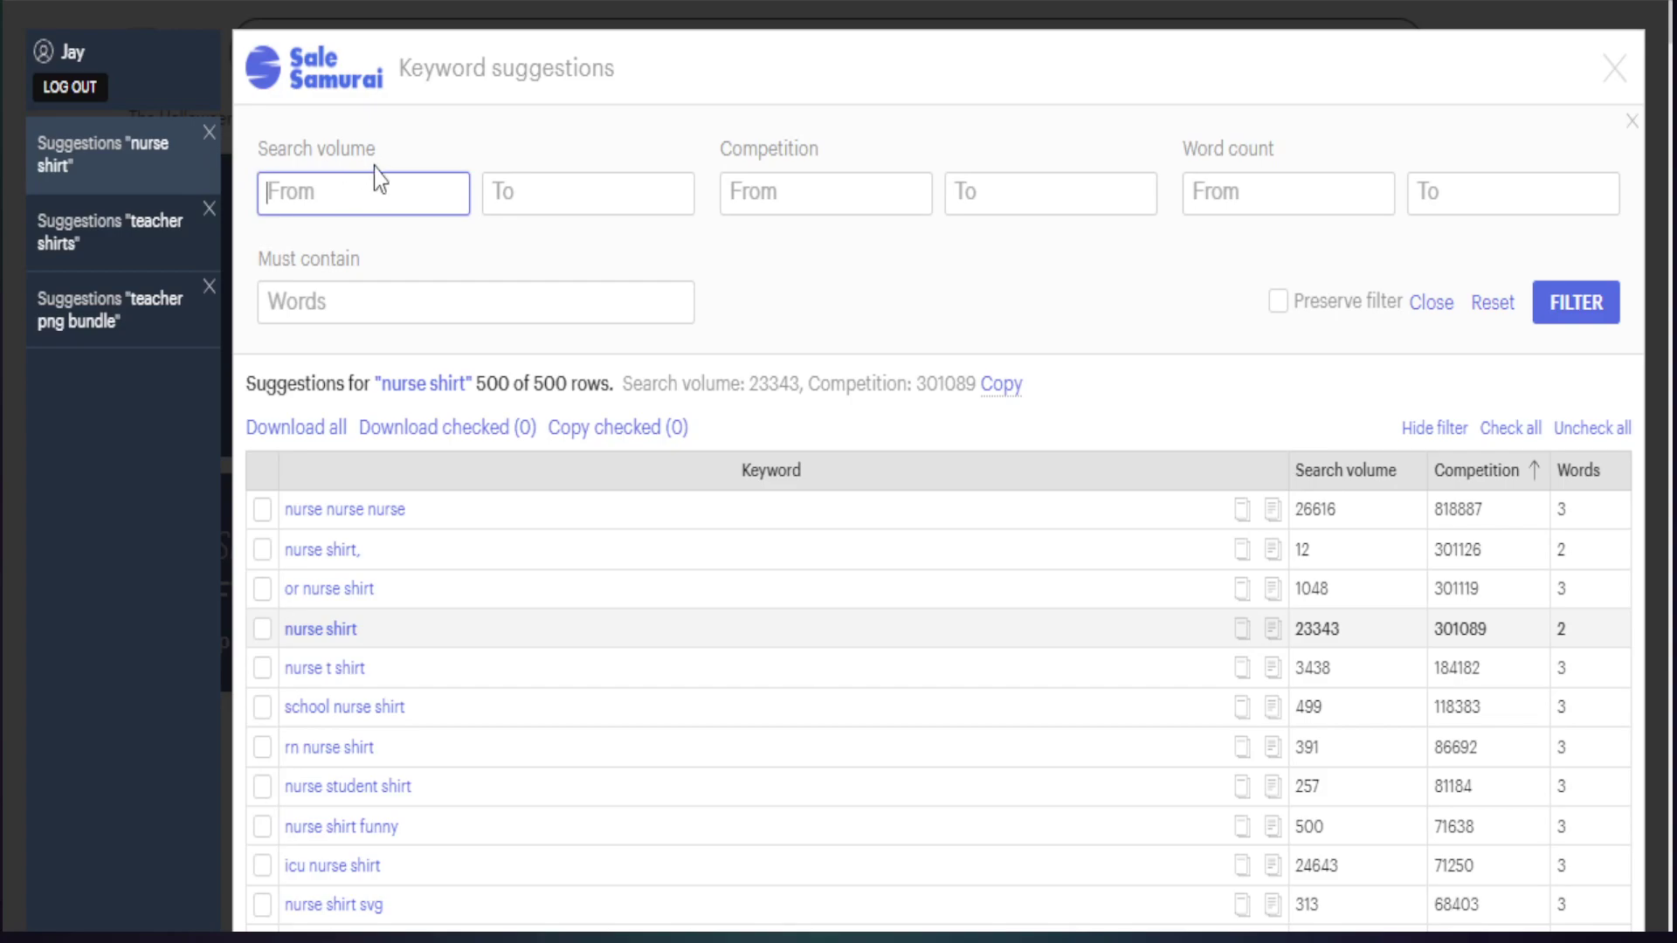
type("300")
double_click(270, 192)
left_click(600, 194)
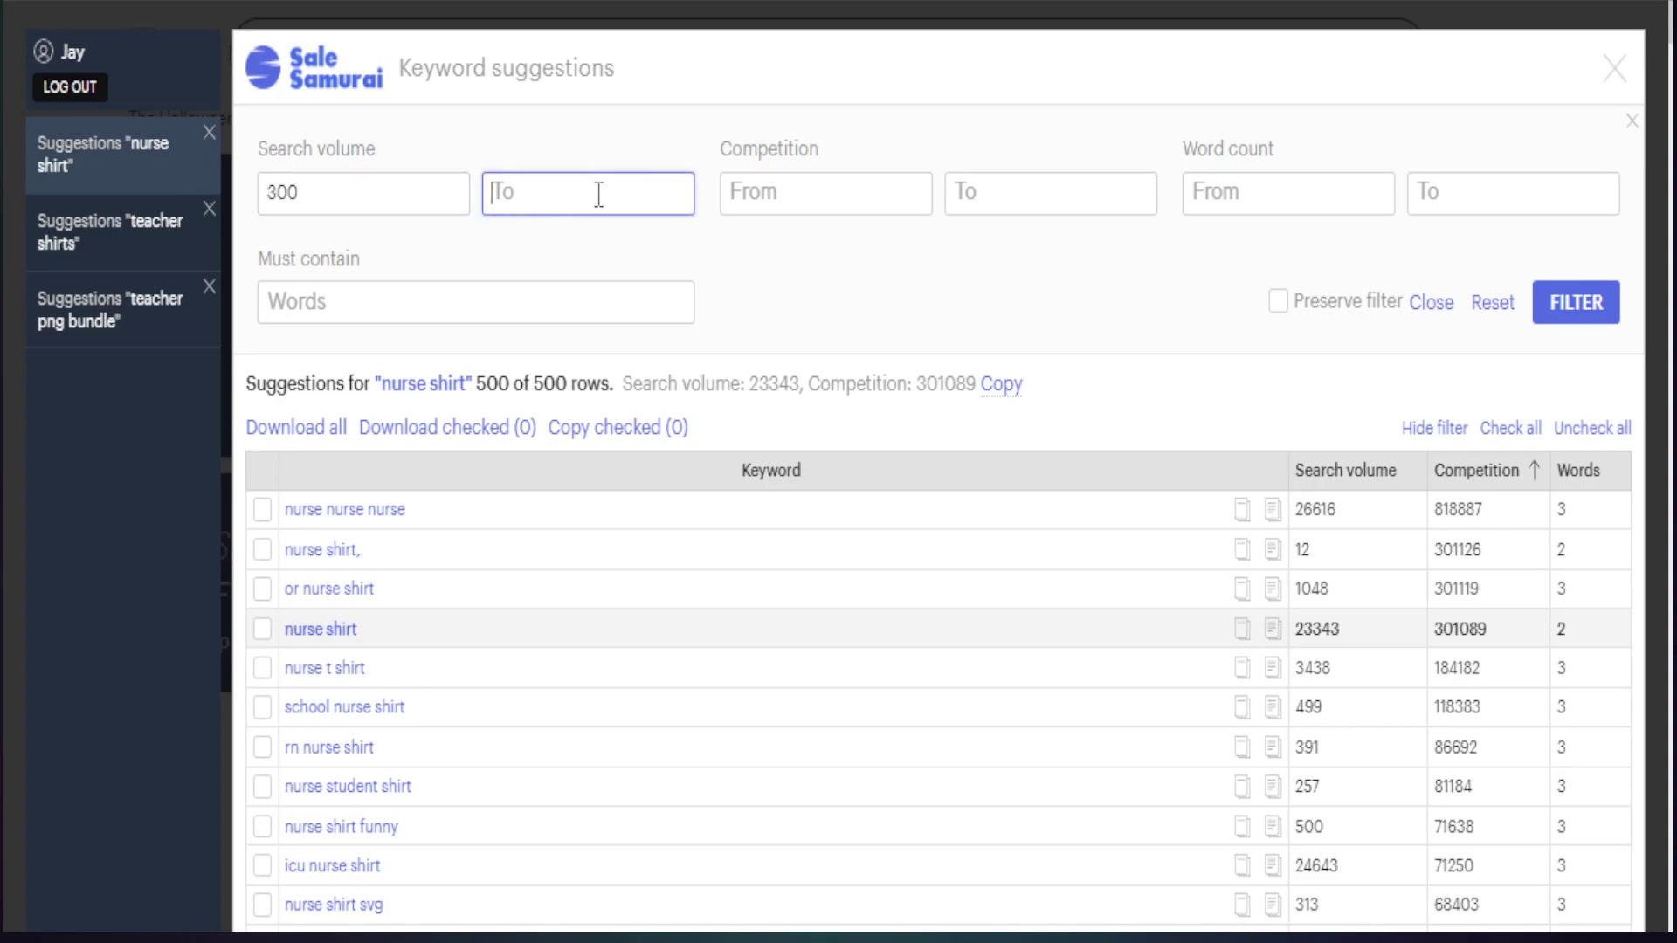
Step: Set the maximum competition filter to 10000
left_click(1010, 197)
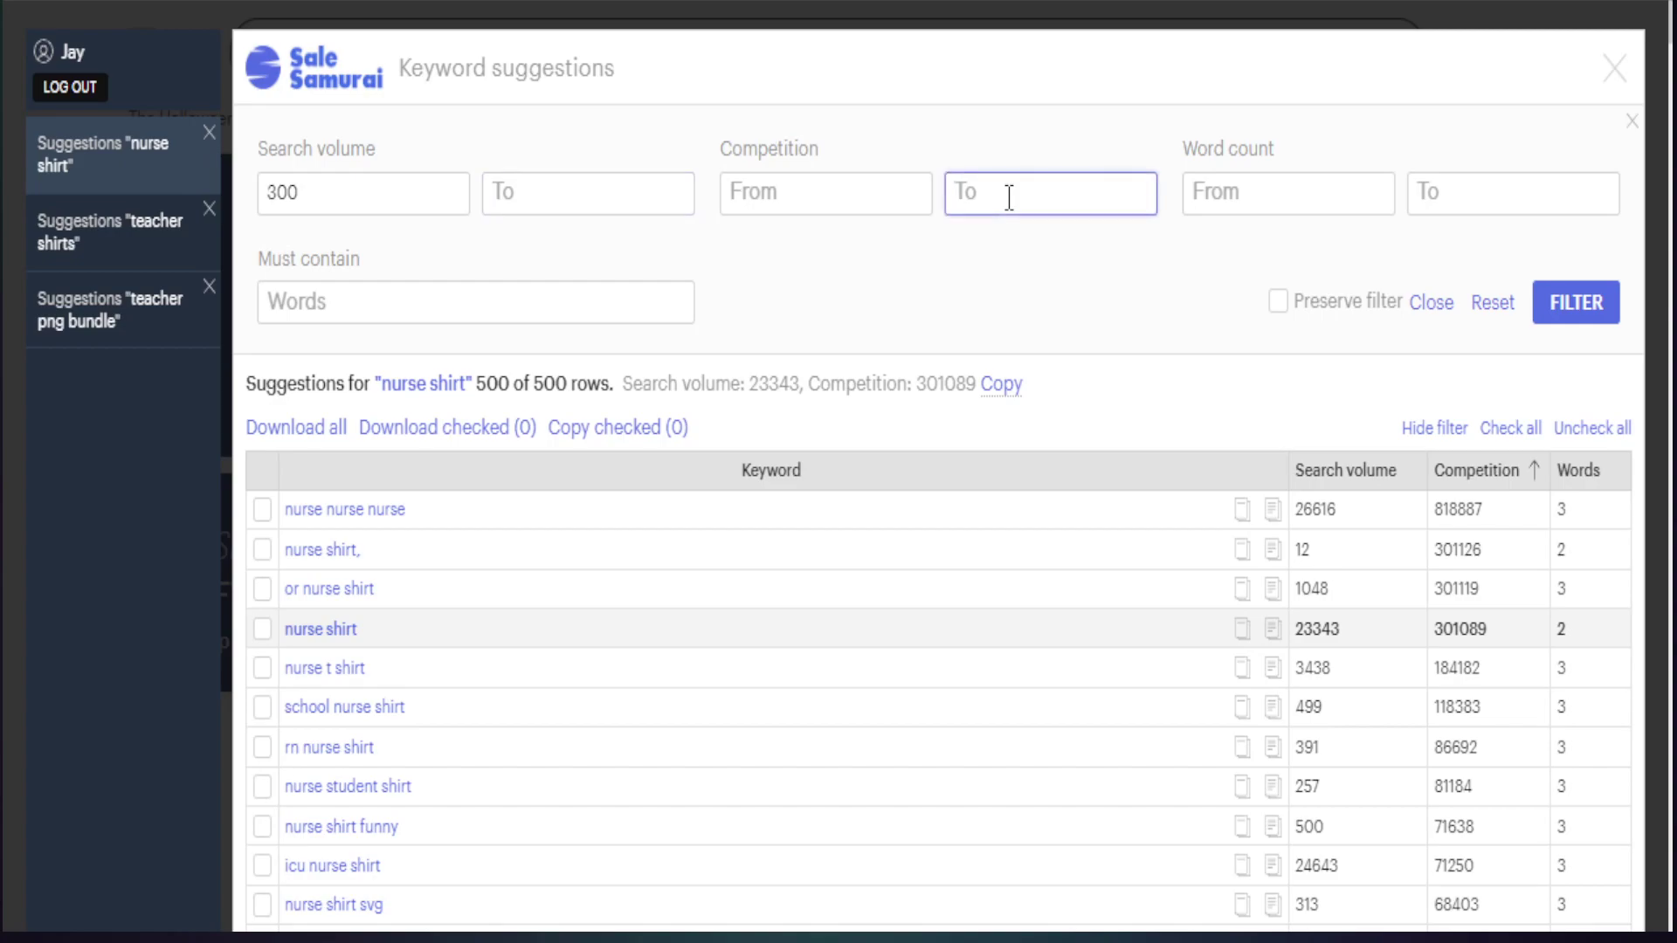
left_click(822, 194)
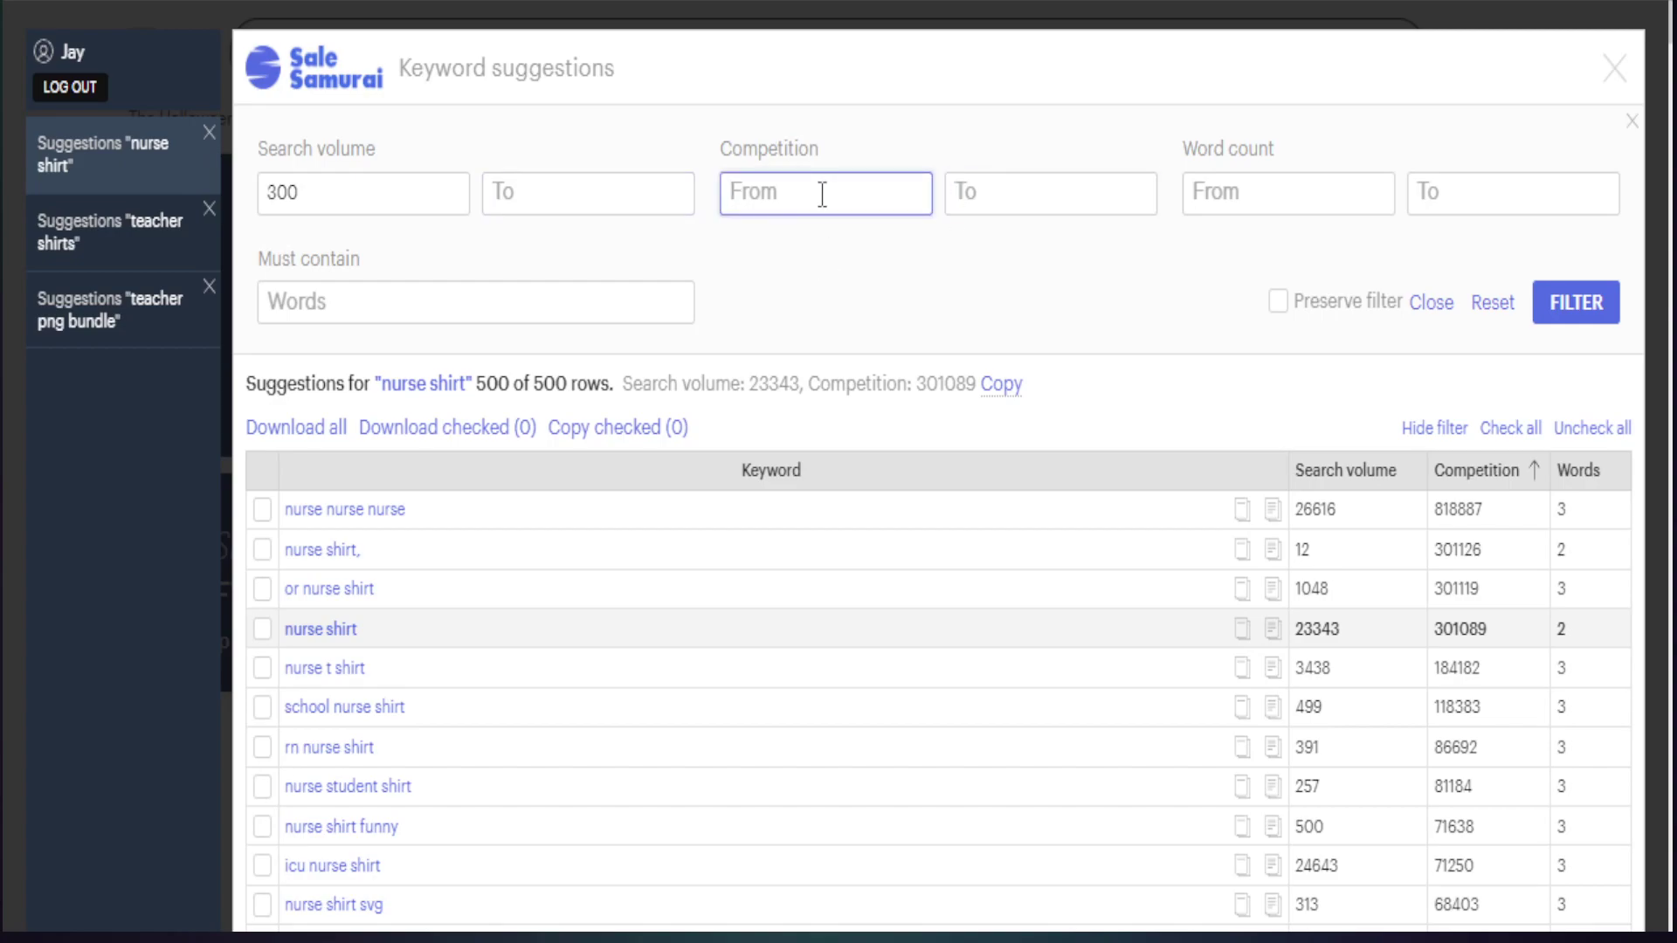
left_click(987, 185)
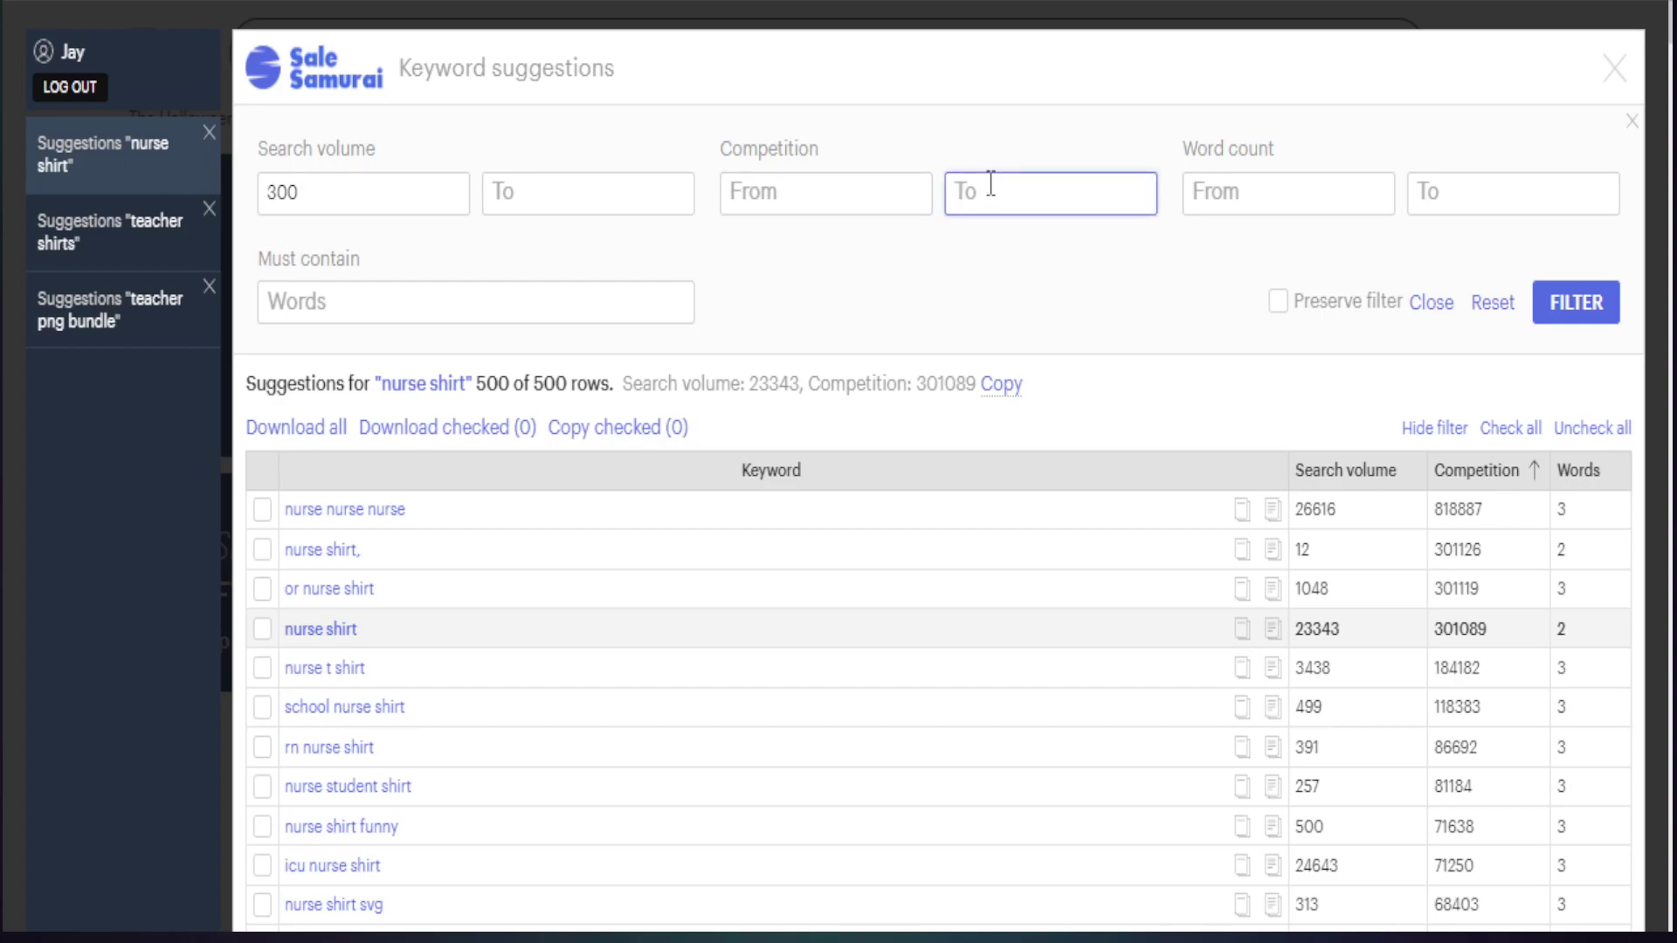
type("10000")
left_click(1588, 315)
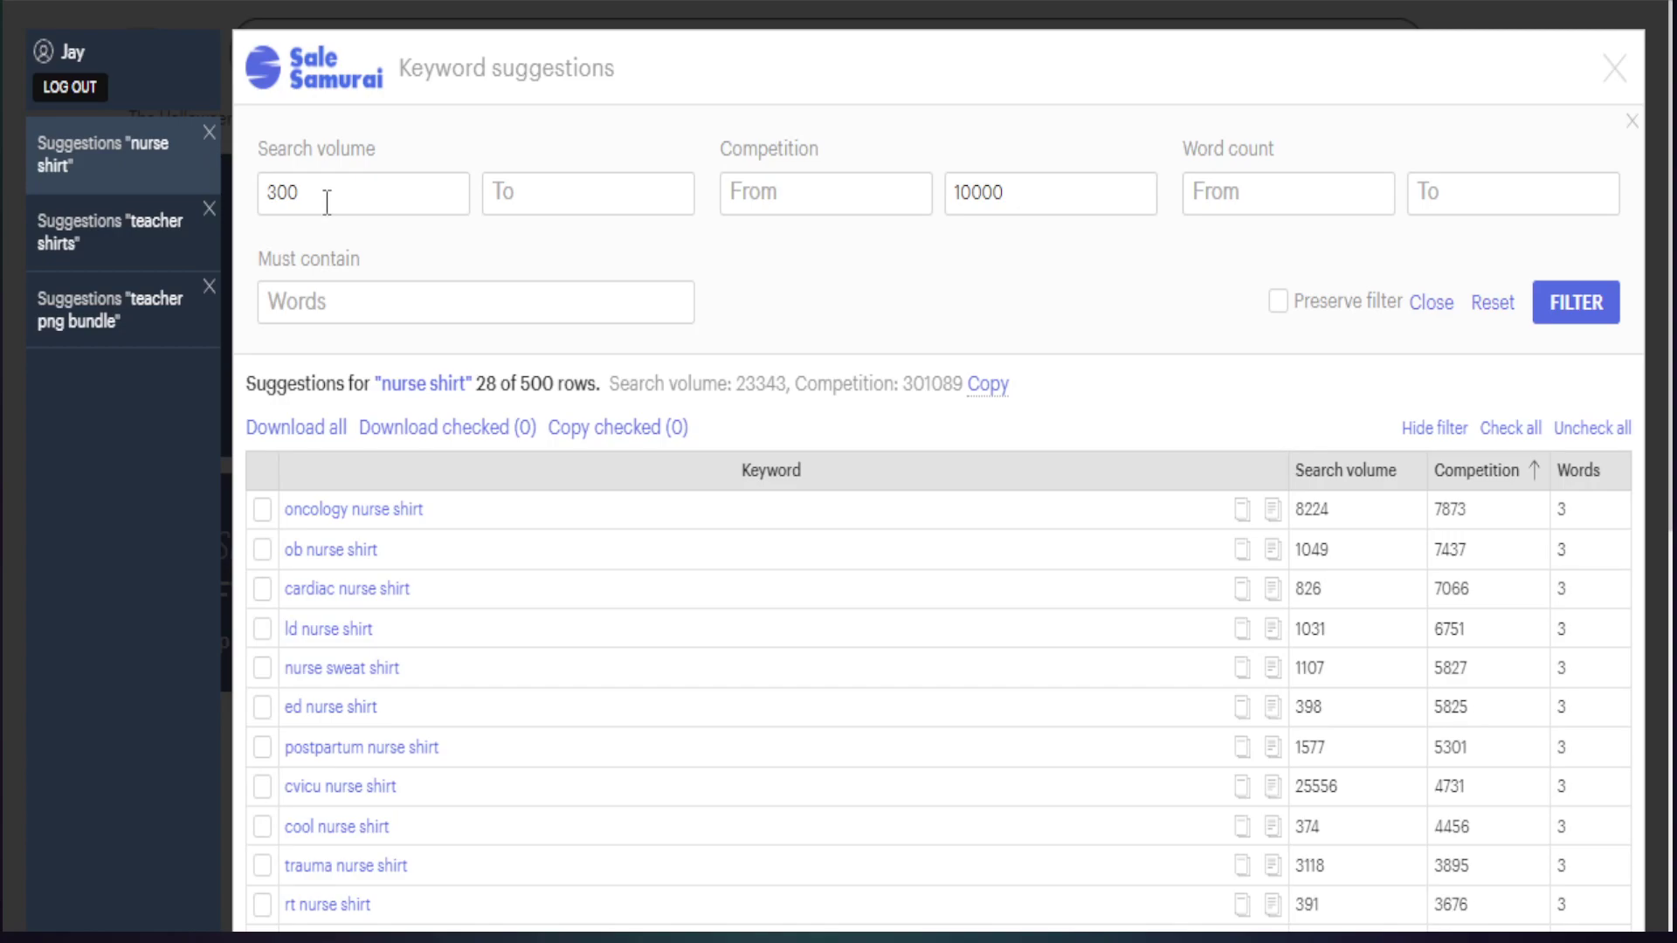
left_click(1022, 186)
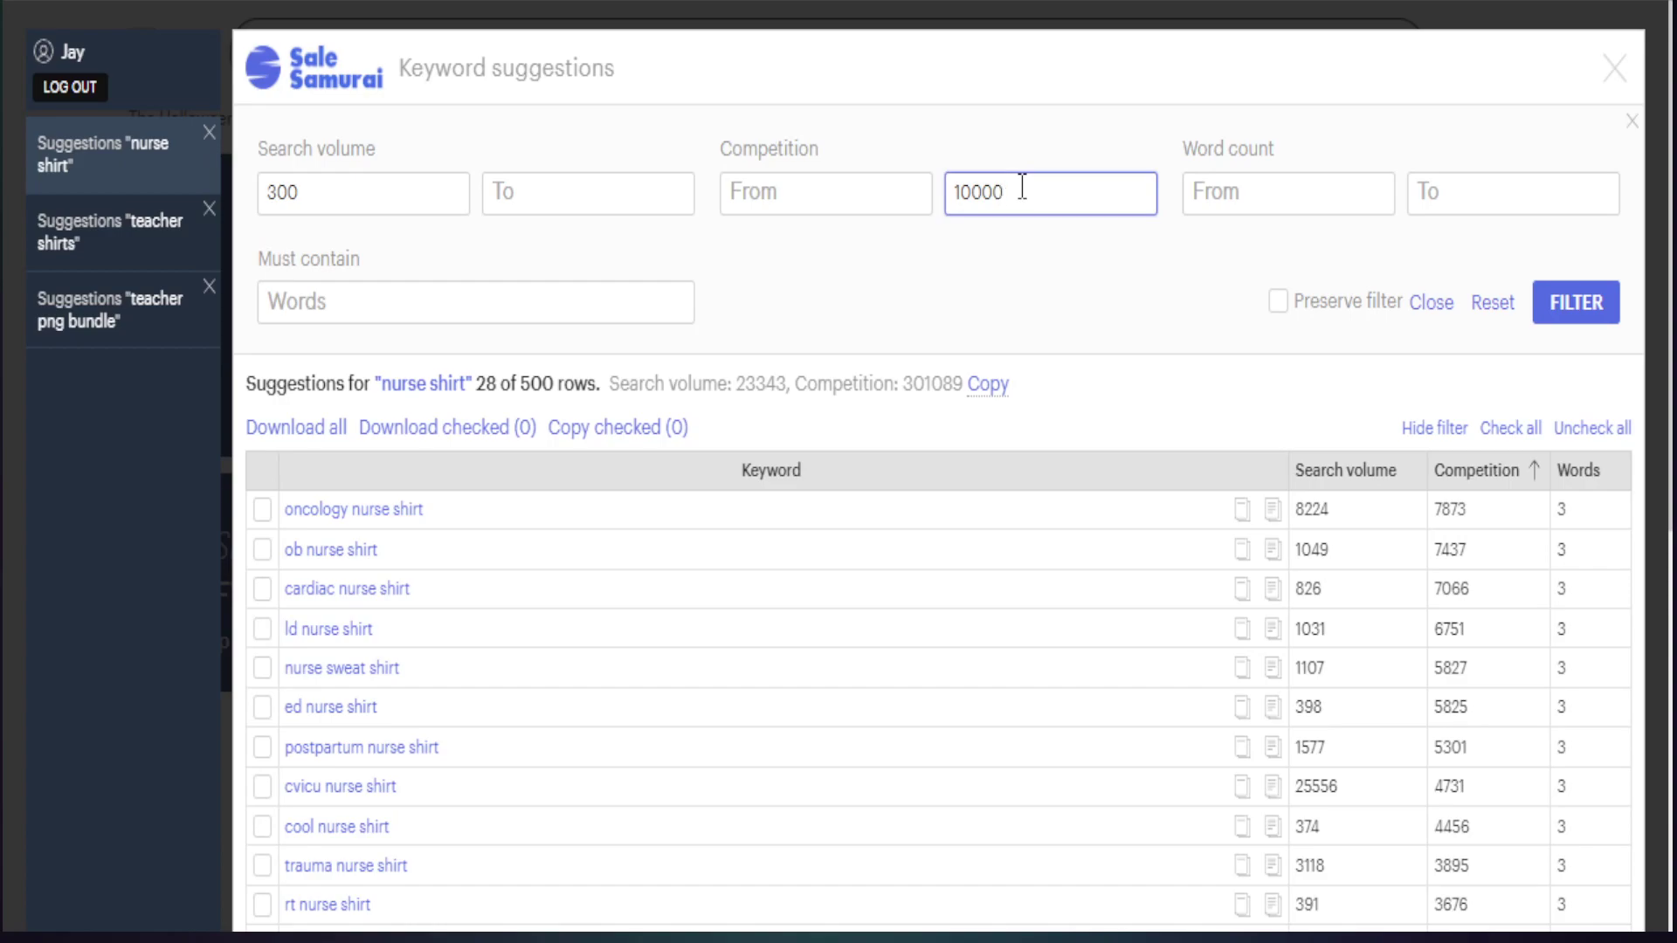
scroll(382, 678, "down", 7)
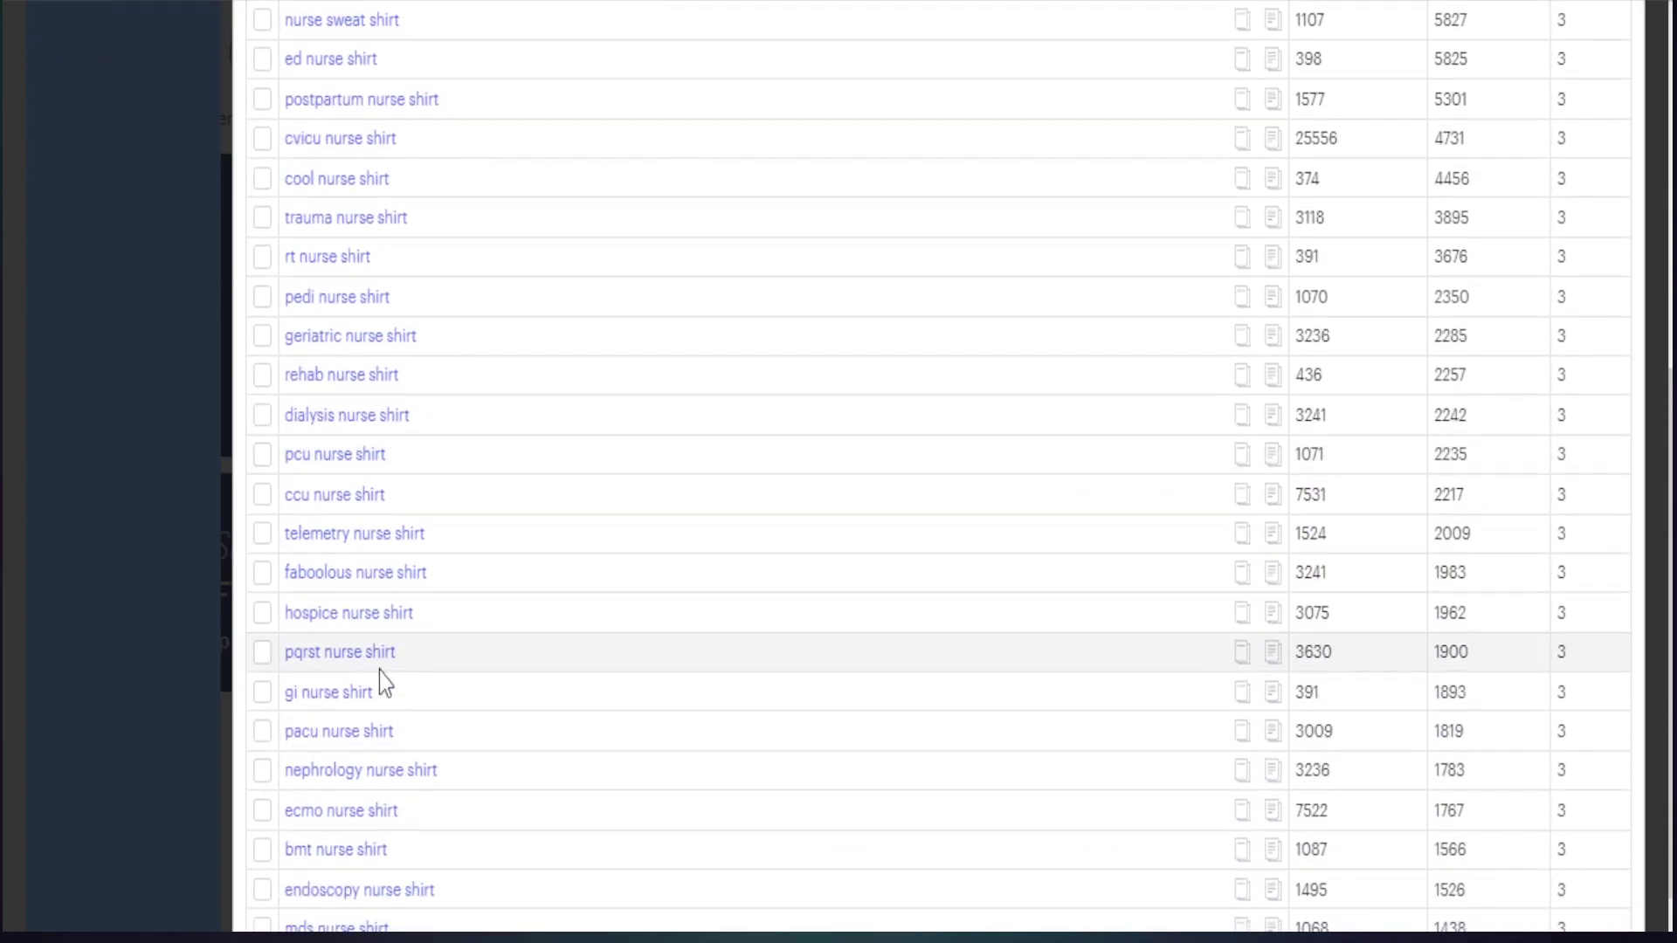
scroll(397, 857, "up", 5)
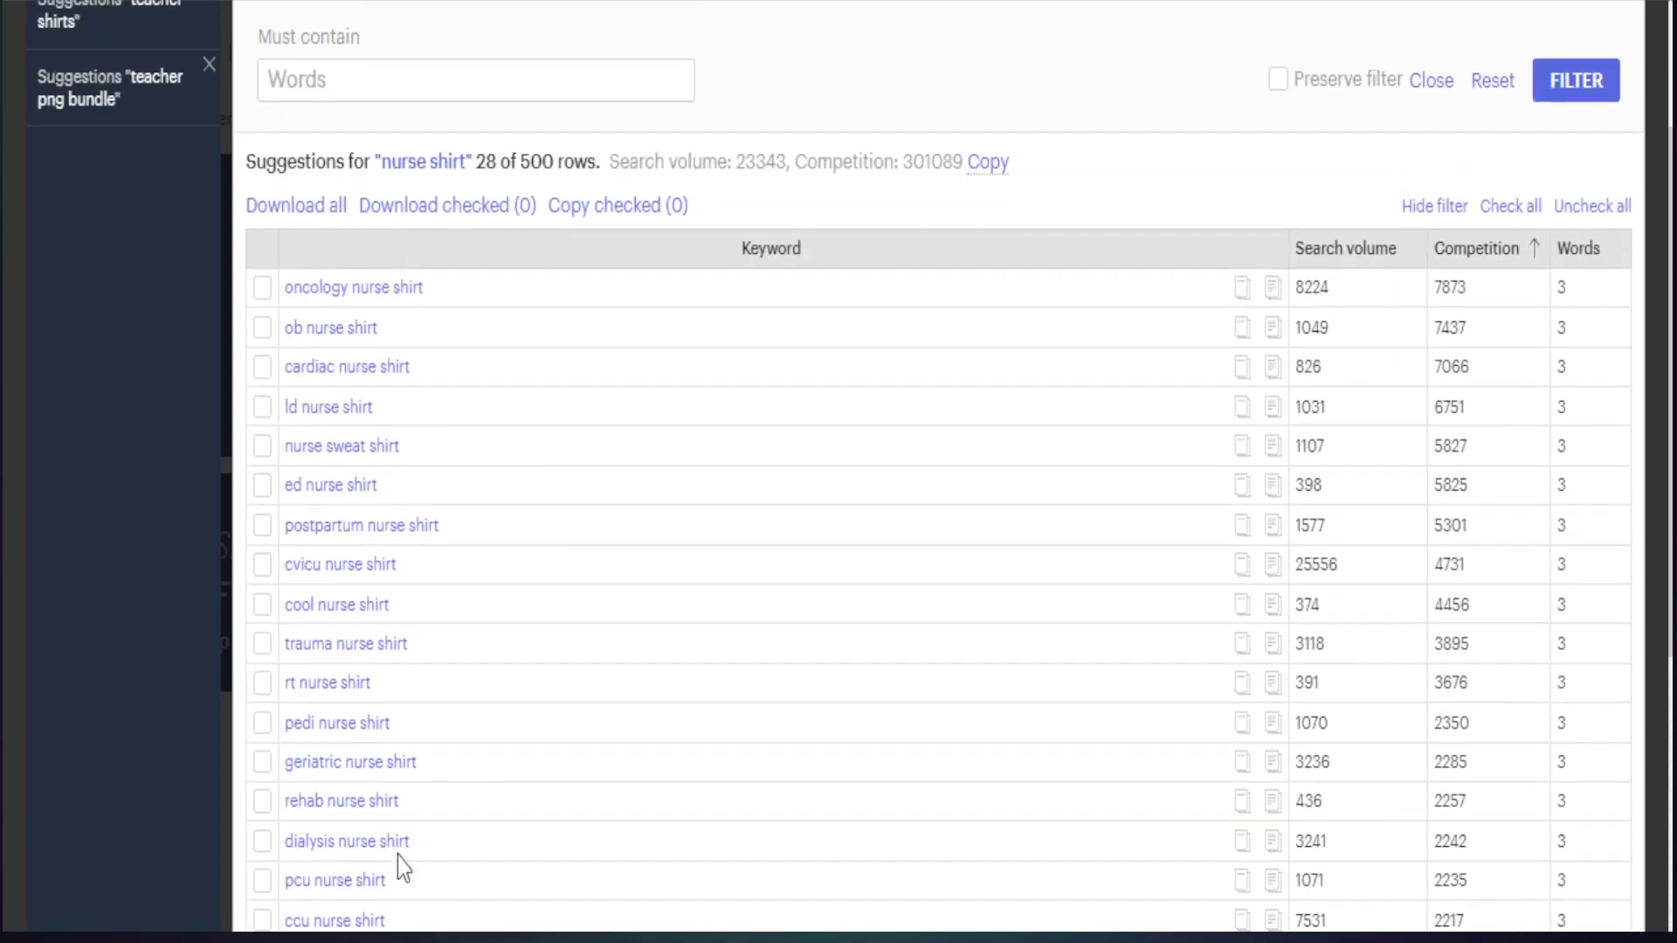
scroll(423, 765, "up", 2)
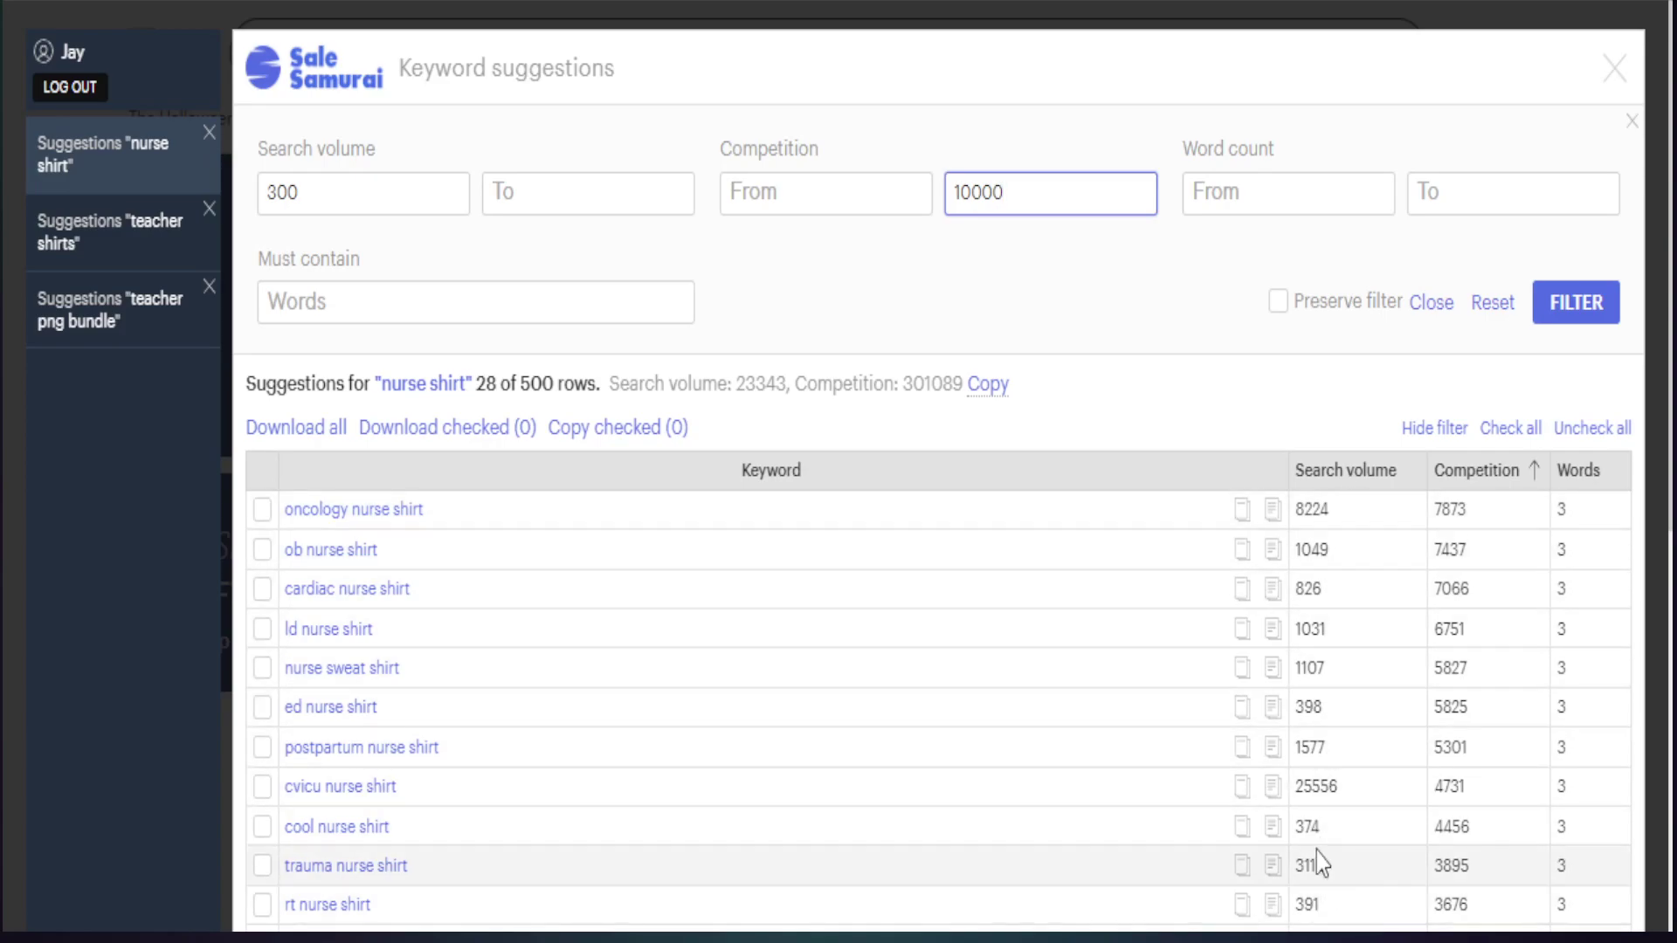
scroll(1319, 851, "down", 8)
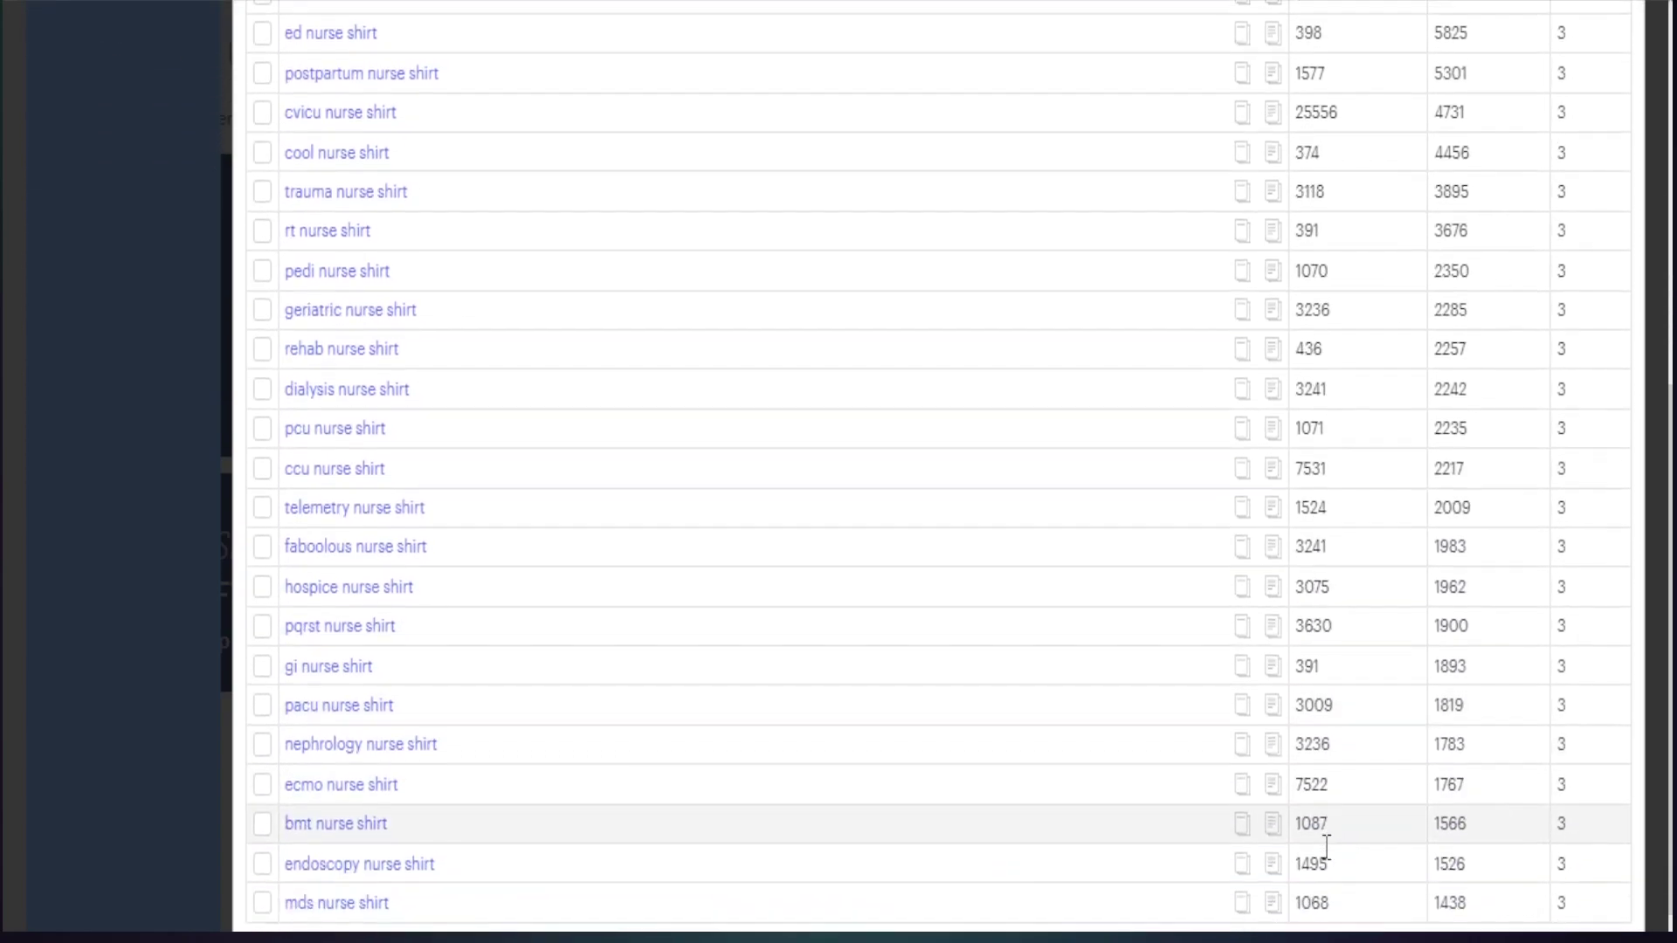
scroll(1326, 845, "down", 1)
scroll(1322, 855, "up", 8)
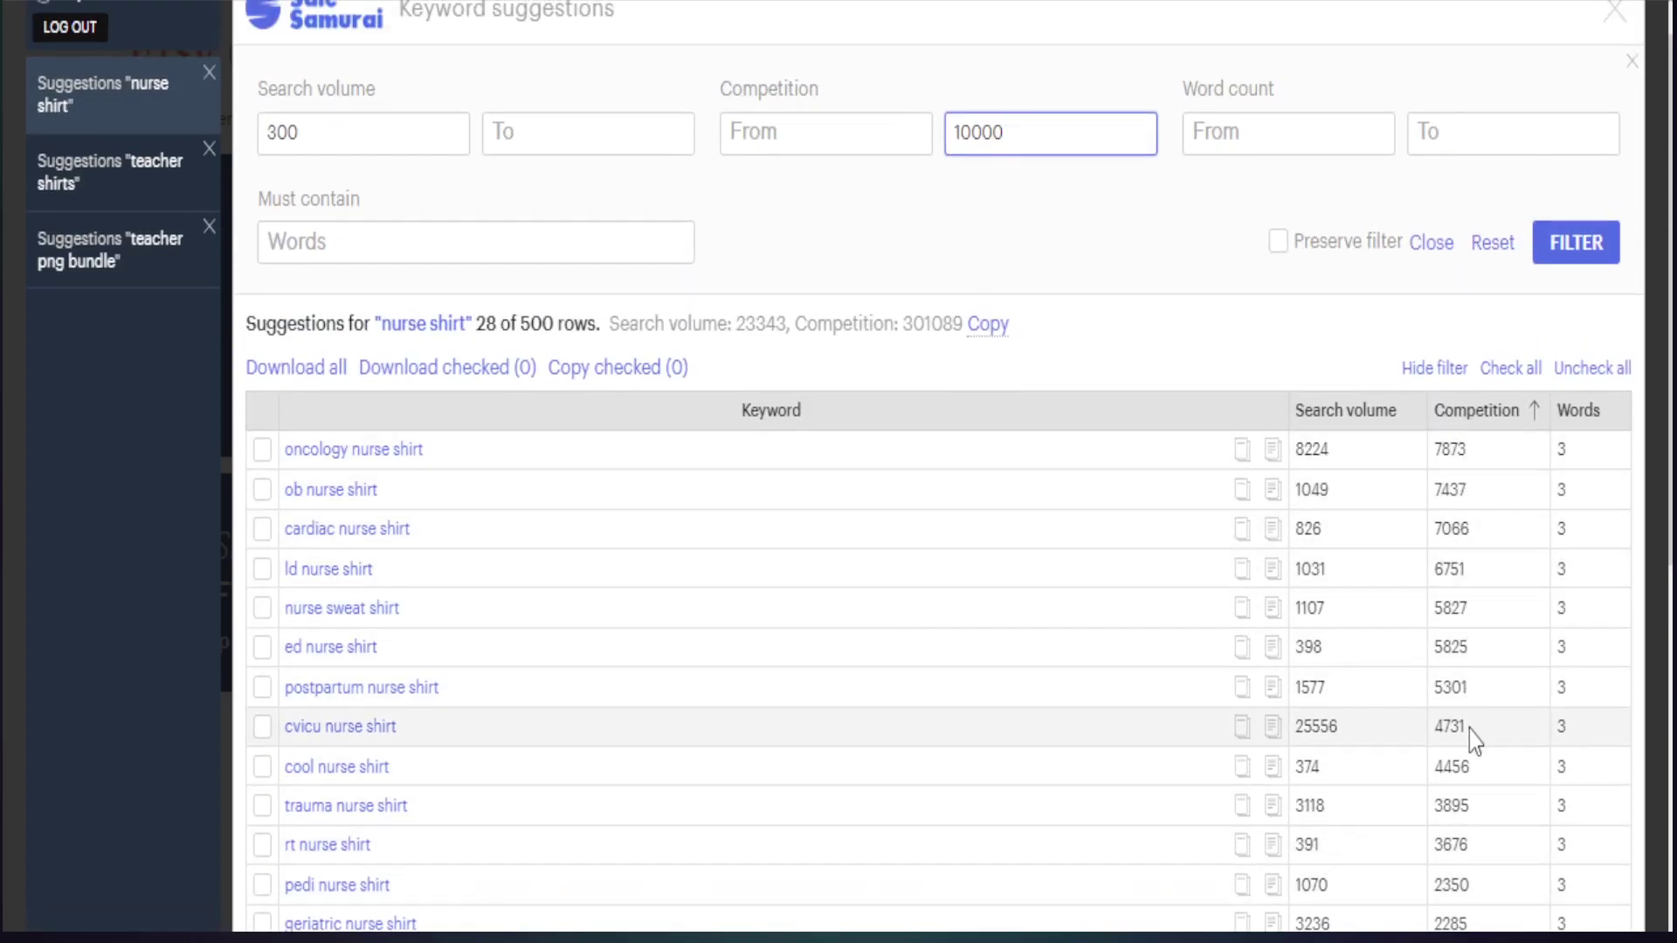
scroll(1471, 737, "down", 8)
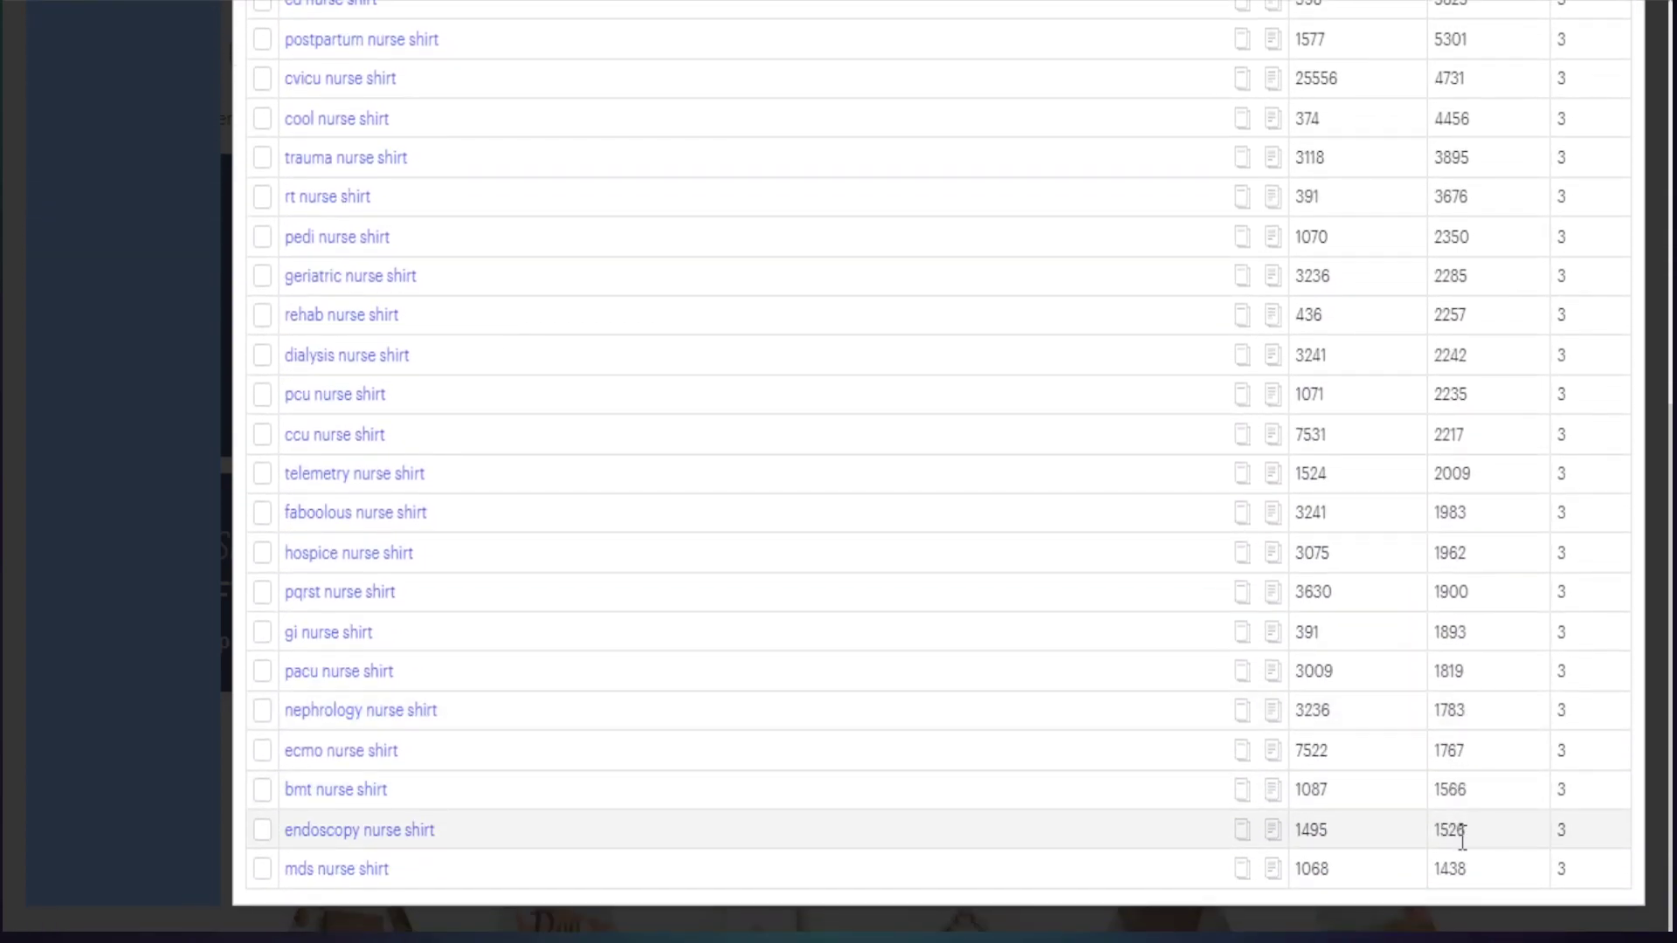
scroll(1459, 826, "up", 7)
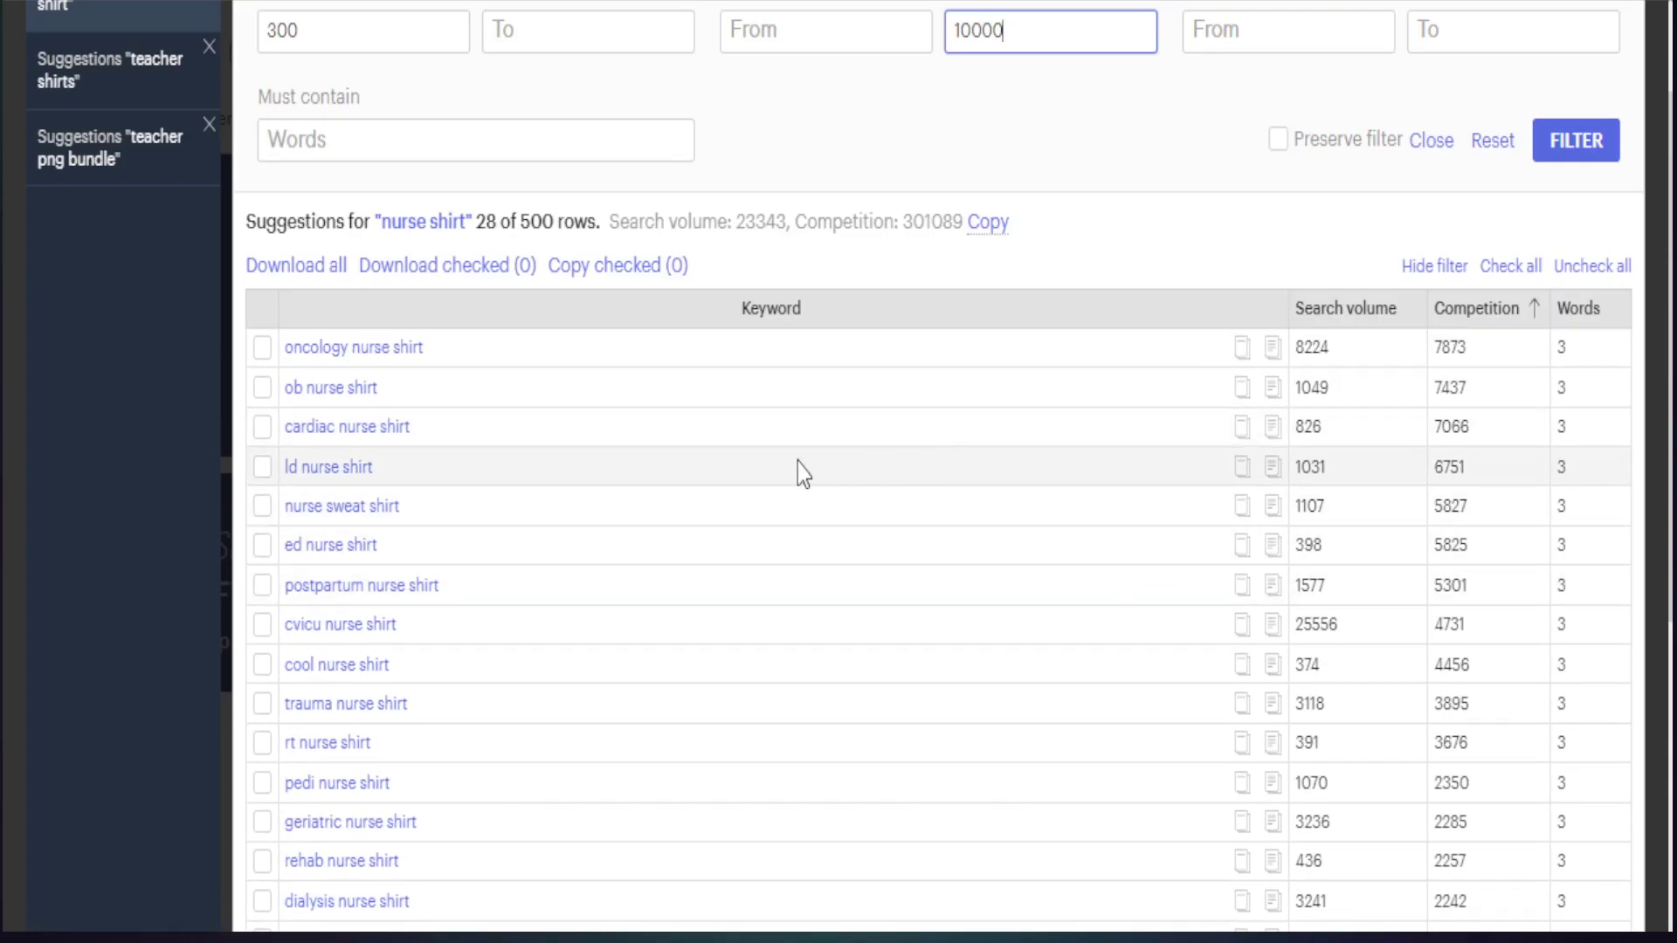
Step: Open the cardiac nurse shirt keyword on Etsy and browse the search results
left_click(359, 434)
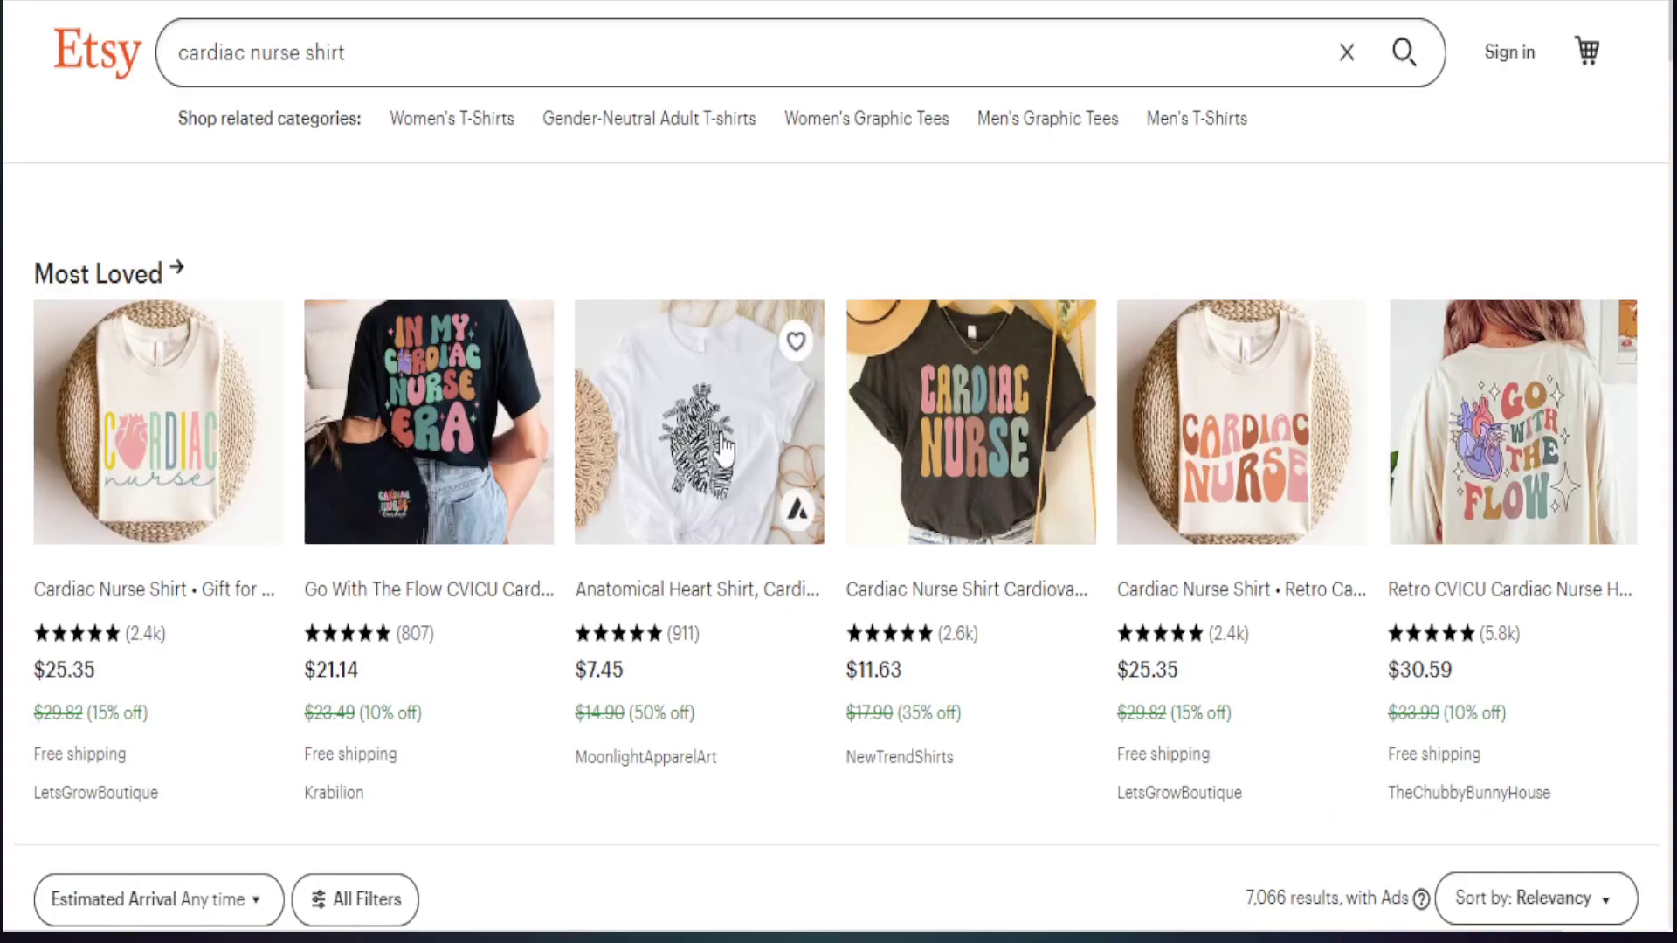
scroll(783, 616, "down", 7)
scroll(788, 620, "down", 7)
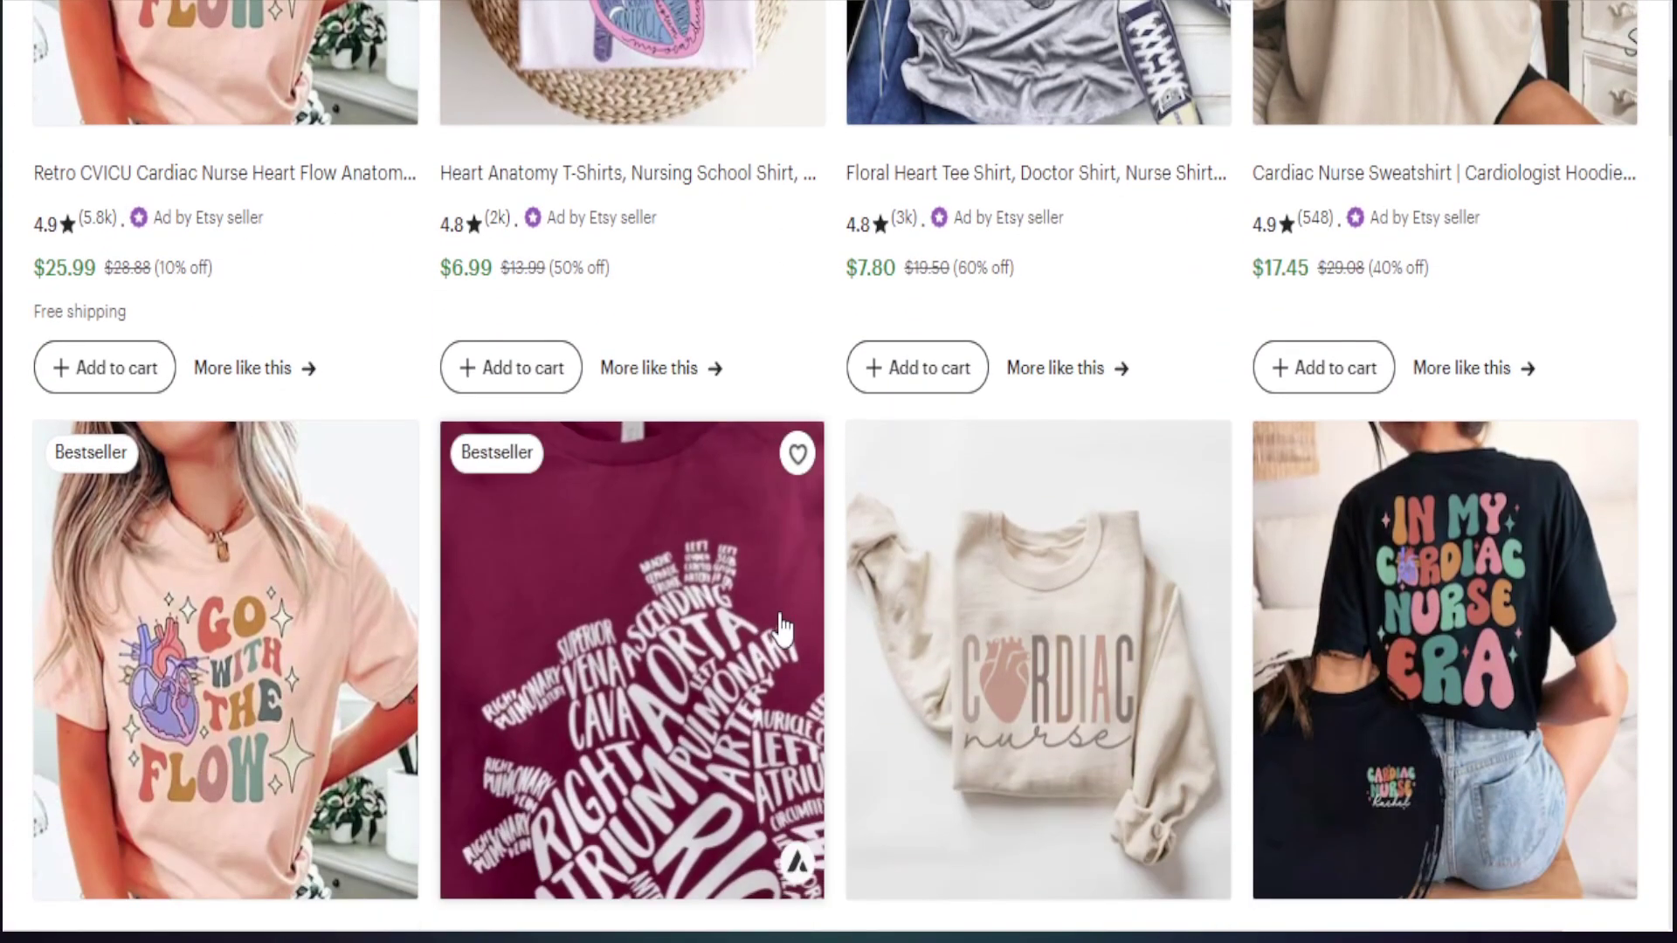
scroll(787, 621, "down", 2)
scroll(760, 672, "up", 6)
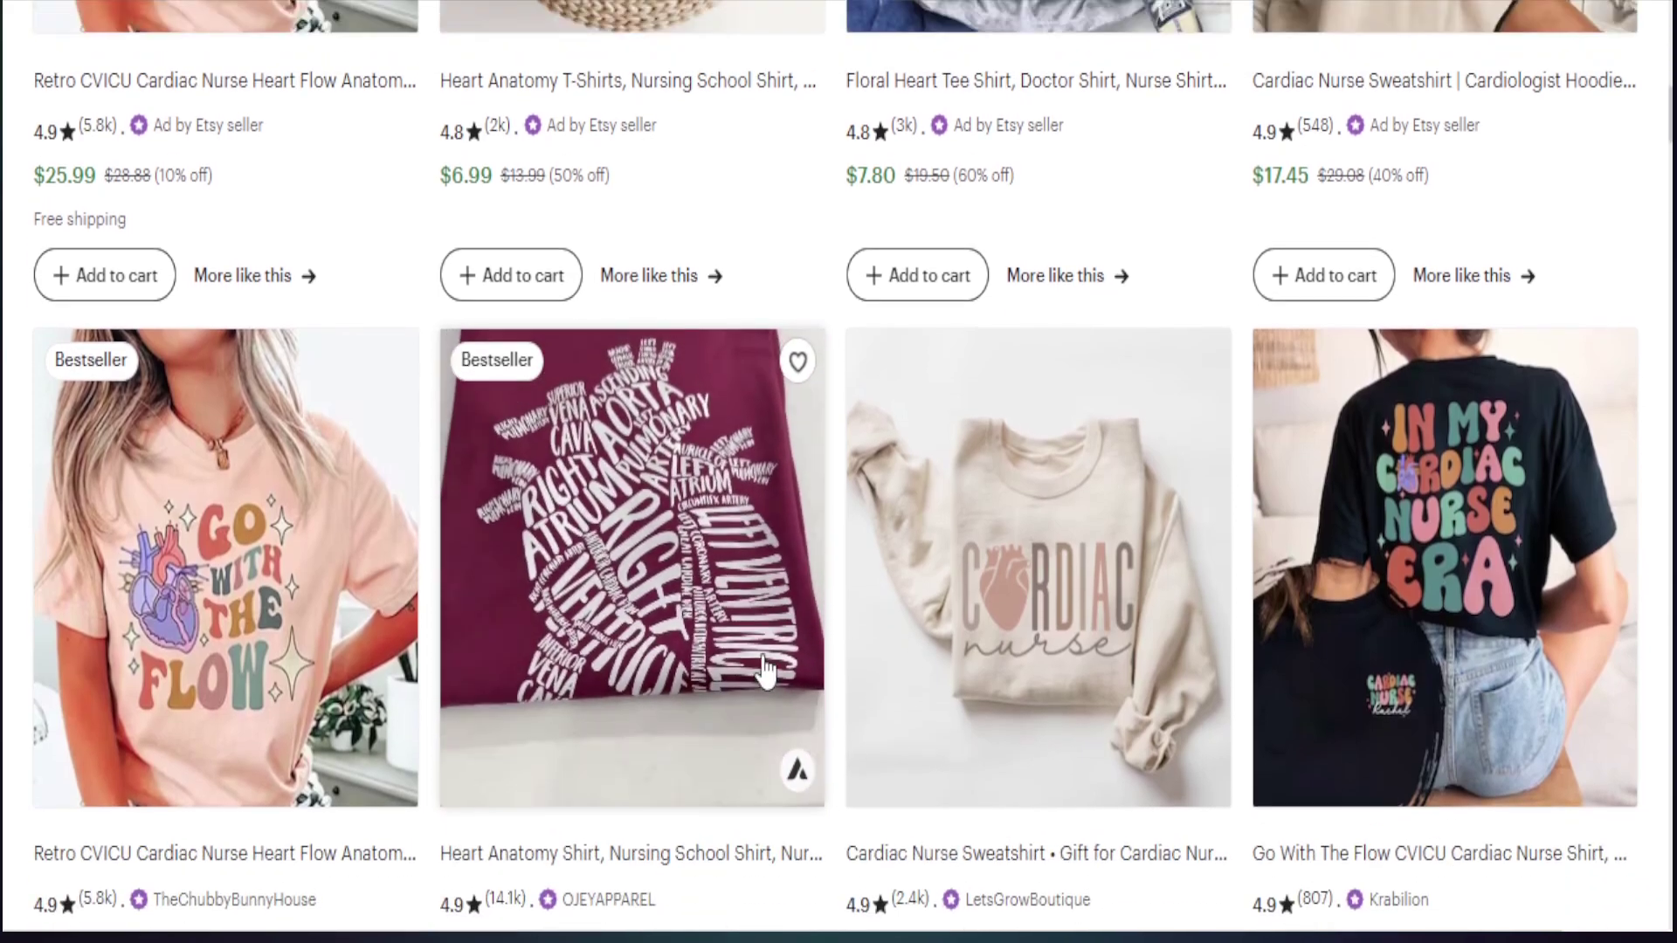
scroll(765, 671, "up", 3)
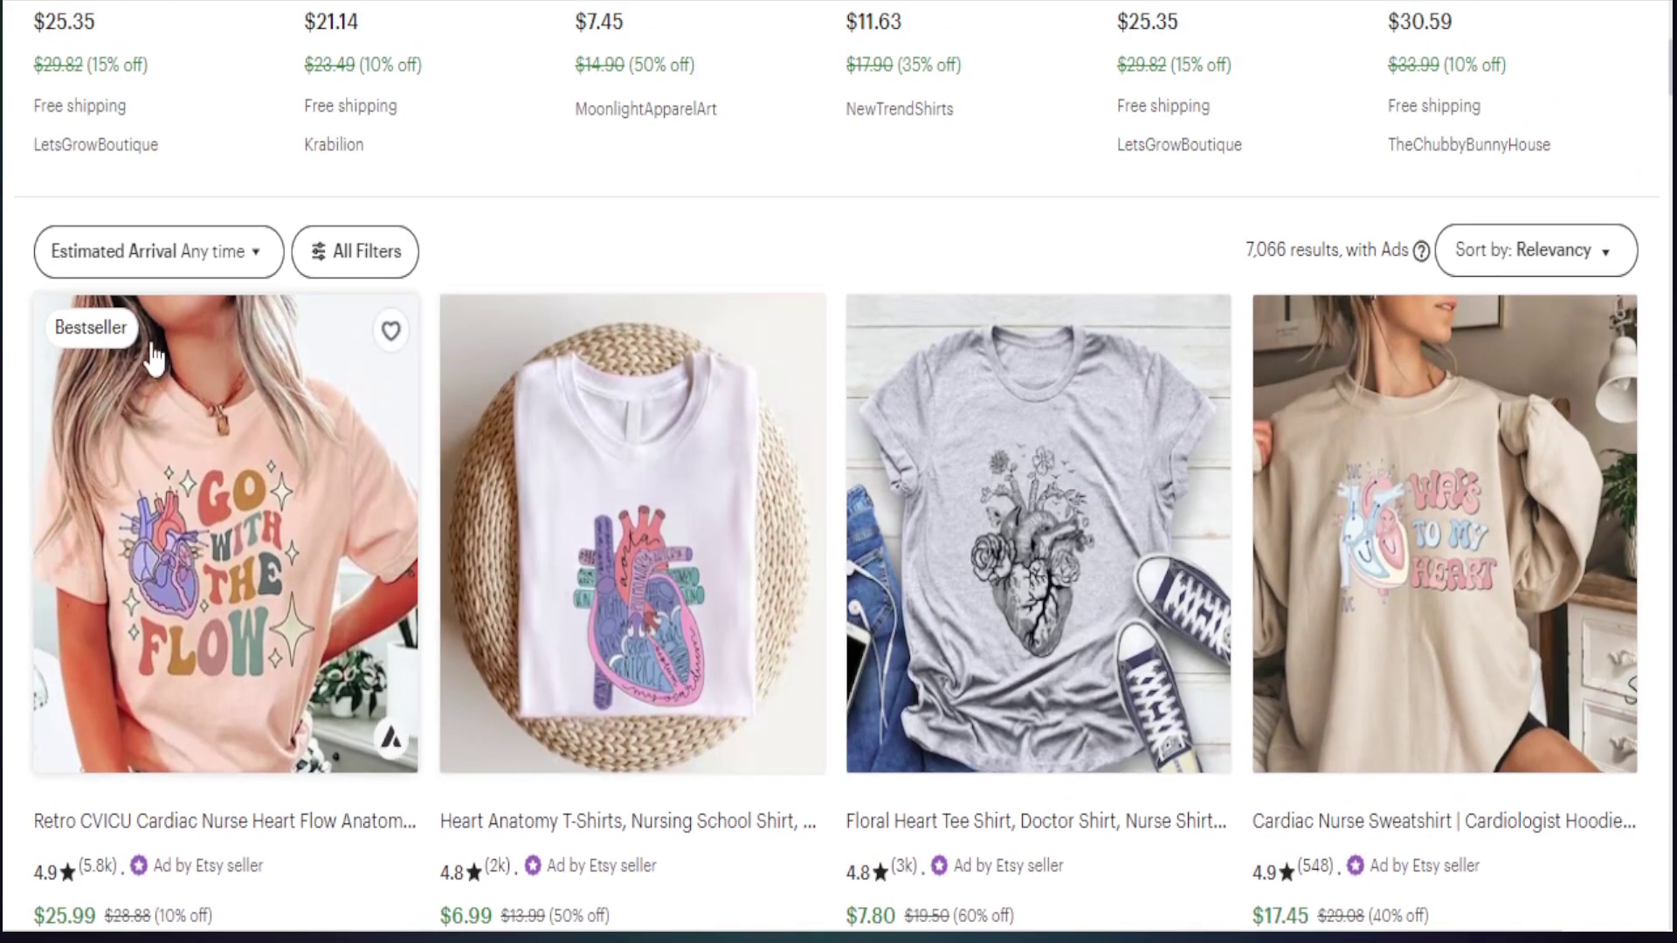
scroll(555, 533, "down", 9)
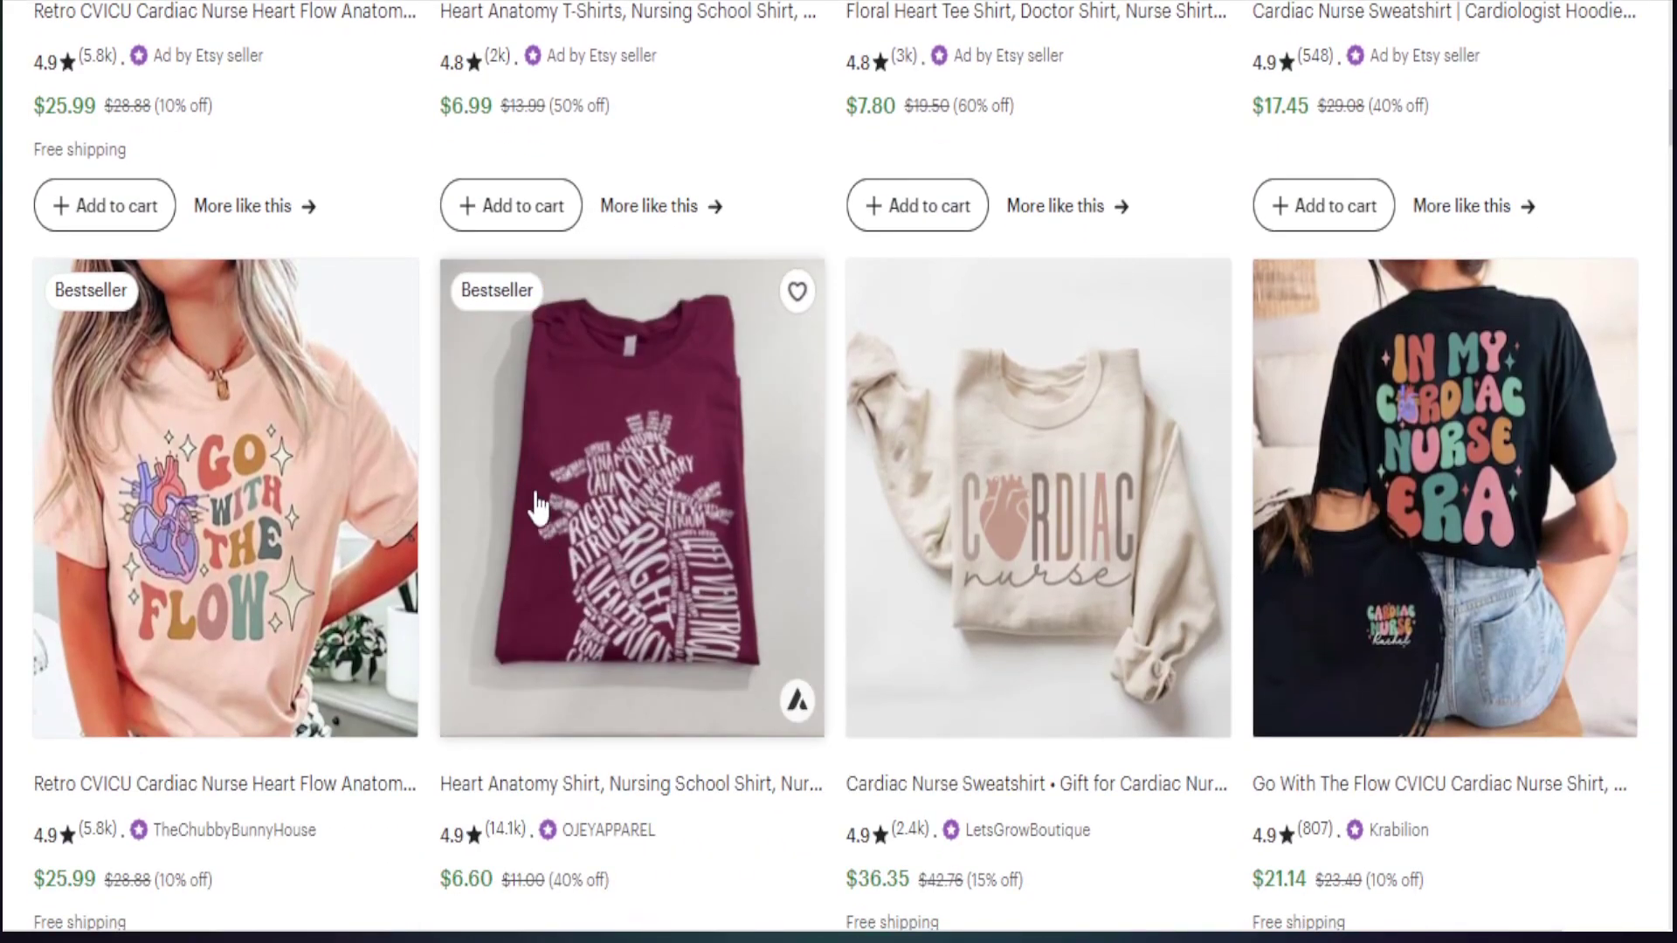
scroll(577, 454, "down", 6)
scroll(637, 455, "down", 2)
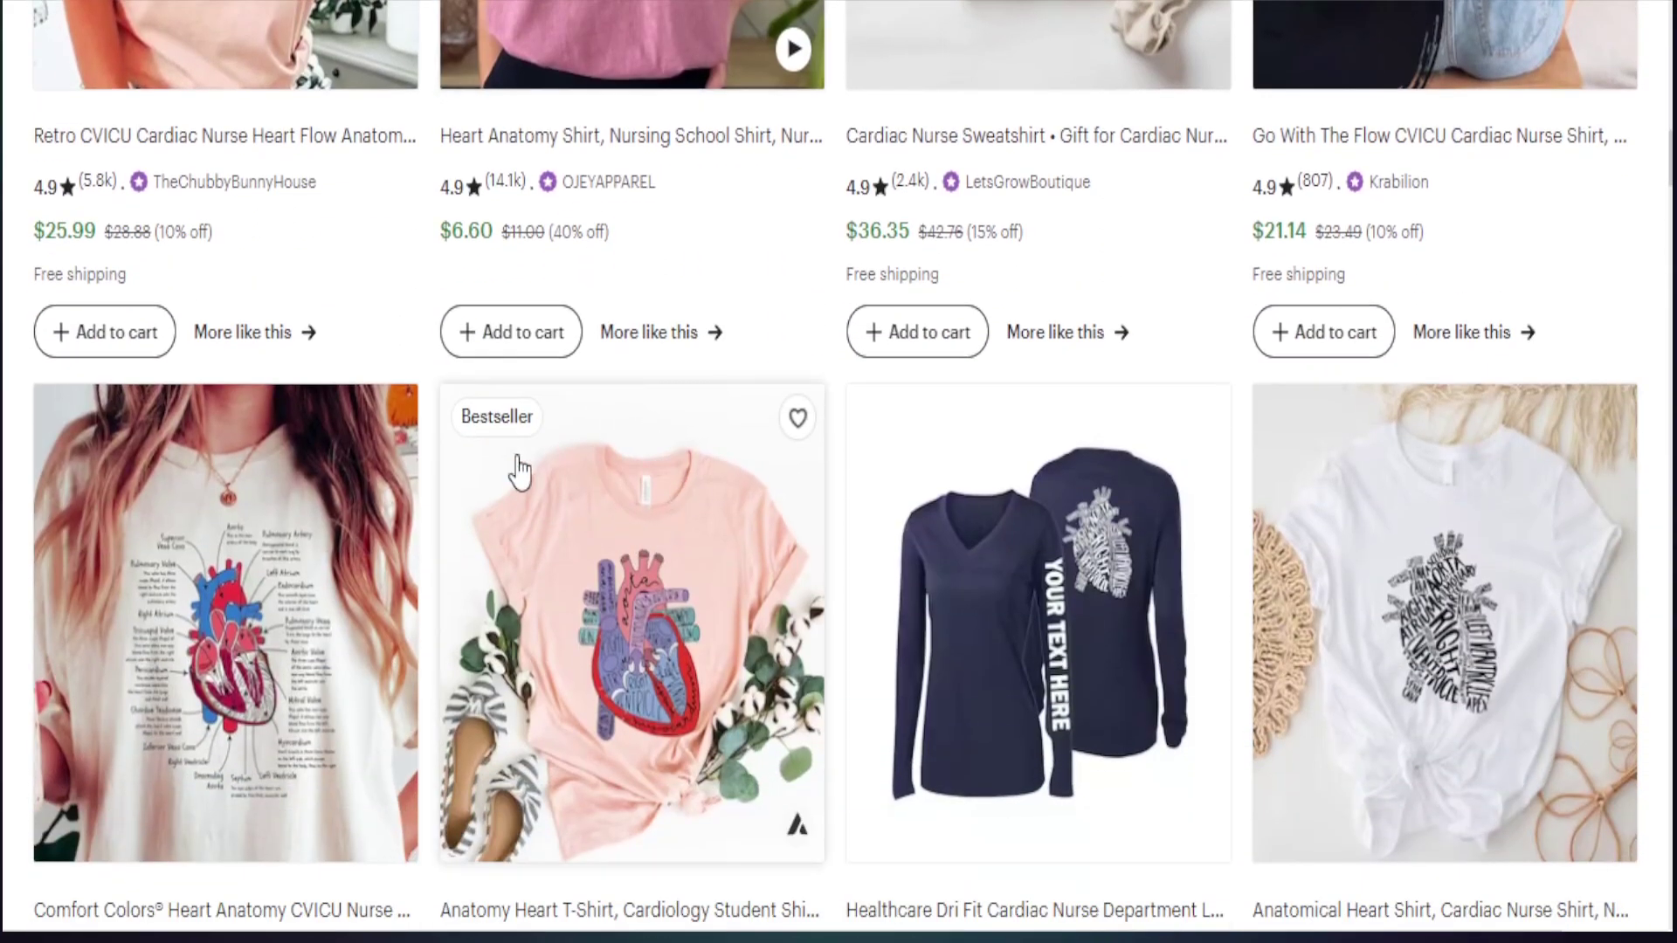
scroll(529, 454, "down", 5)
scroll(542, 467, "down", 15)
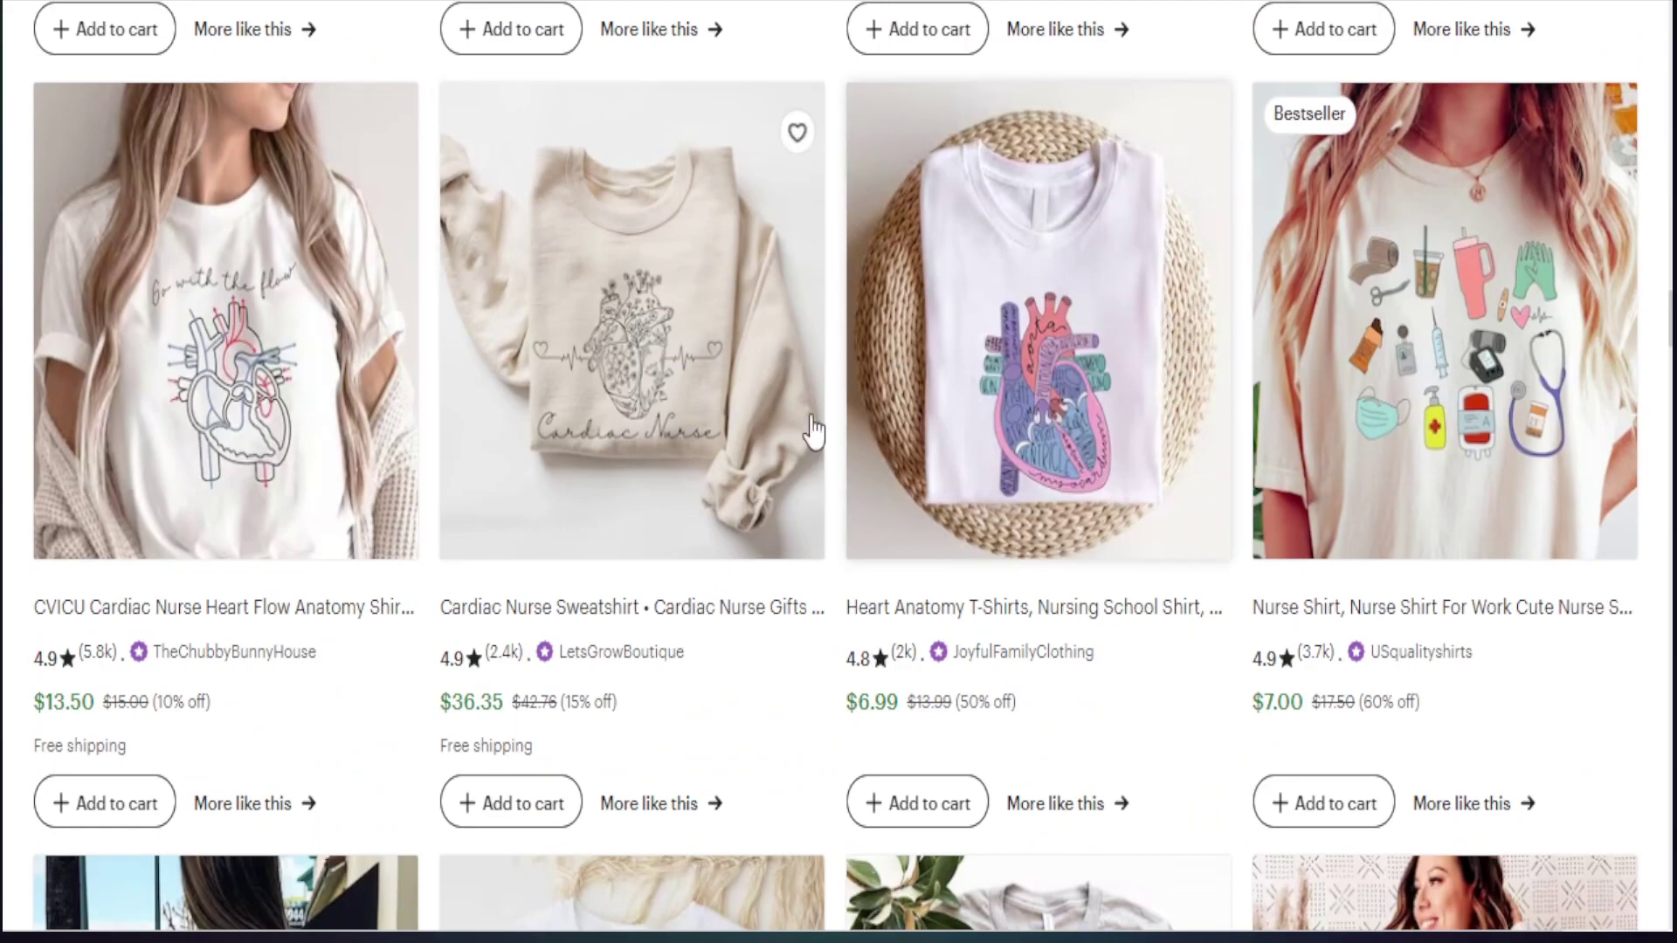
scroll(588, 490, "down", 8)
scroll(588, 490, "down", 7)
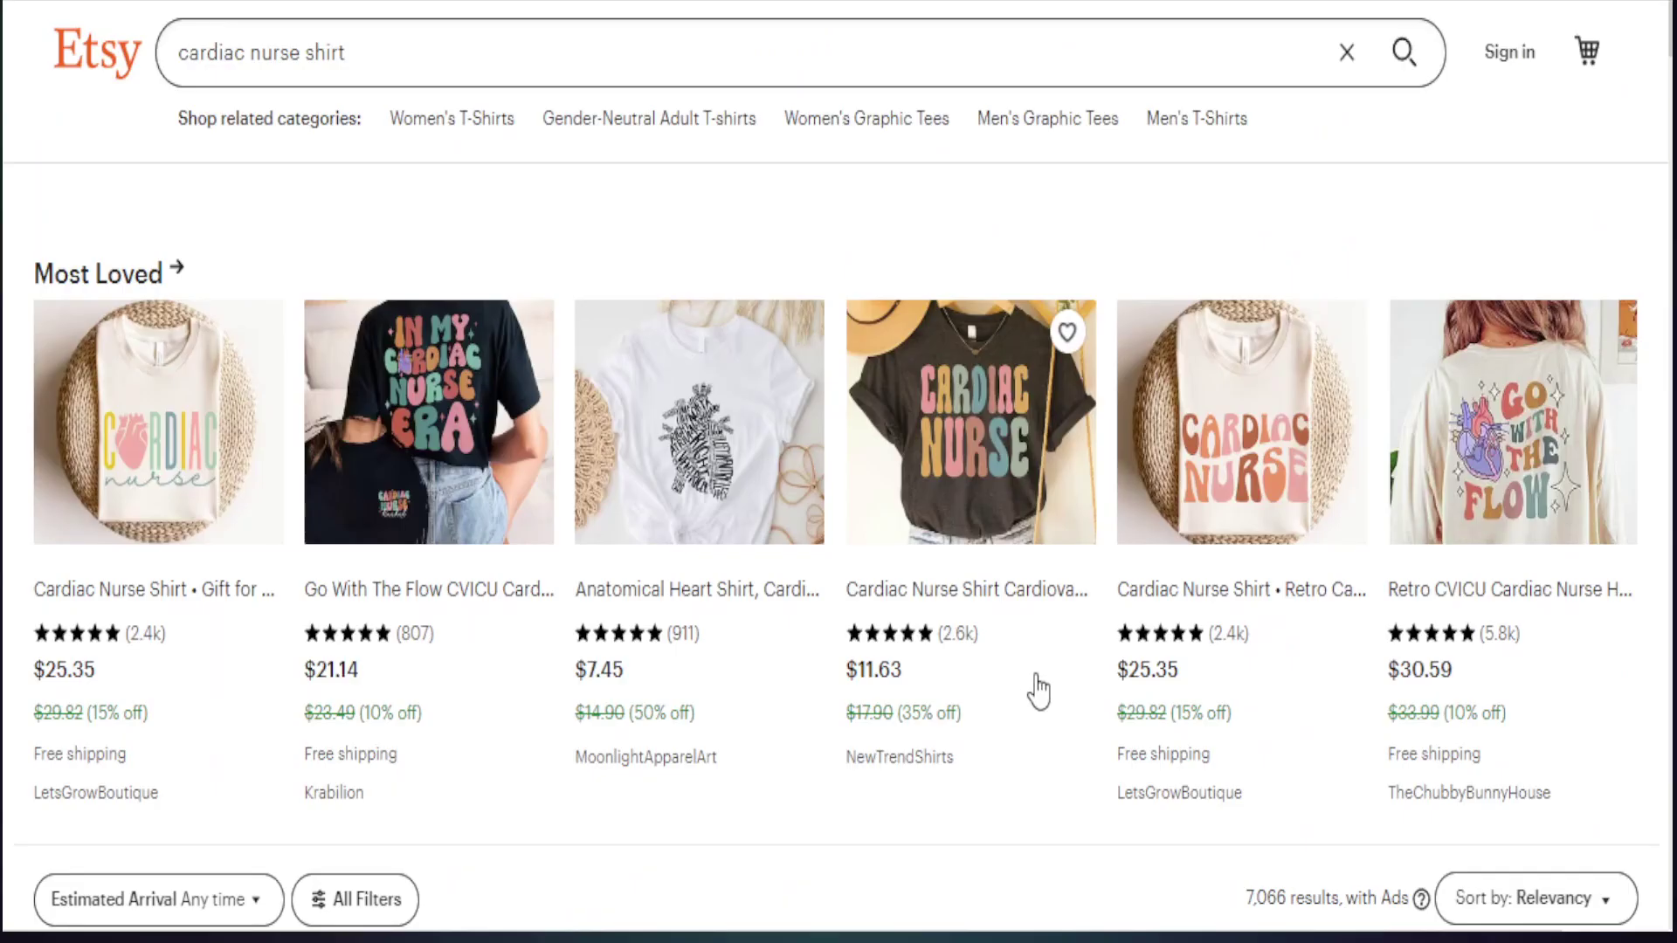
scroll(1191, 699, "down", 4)
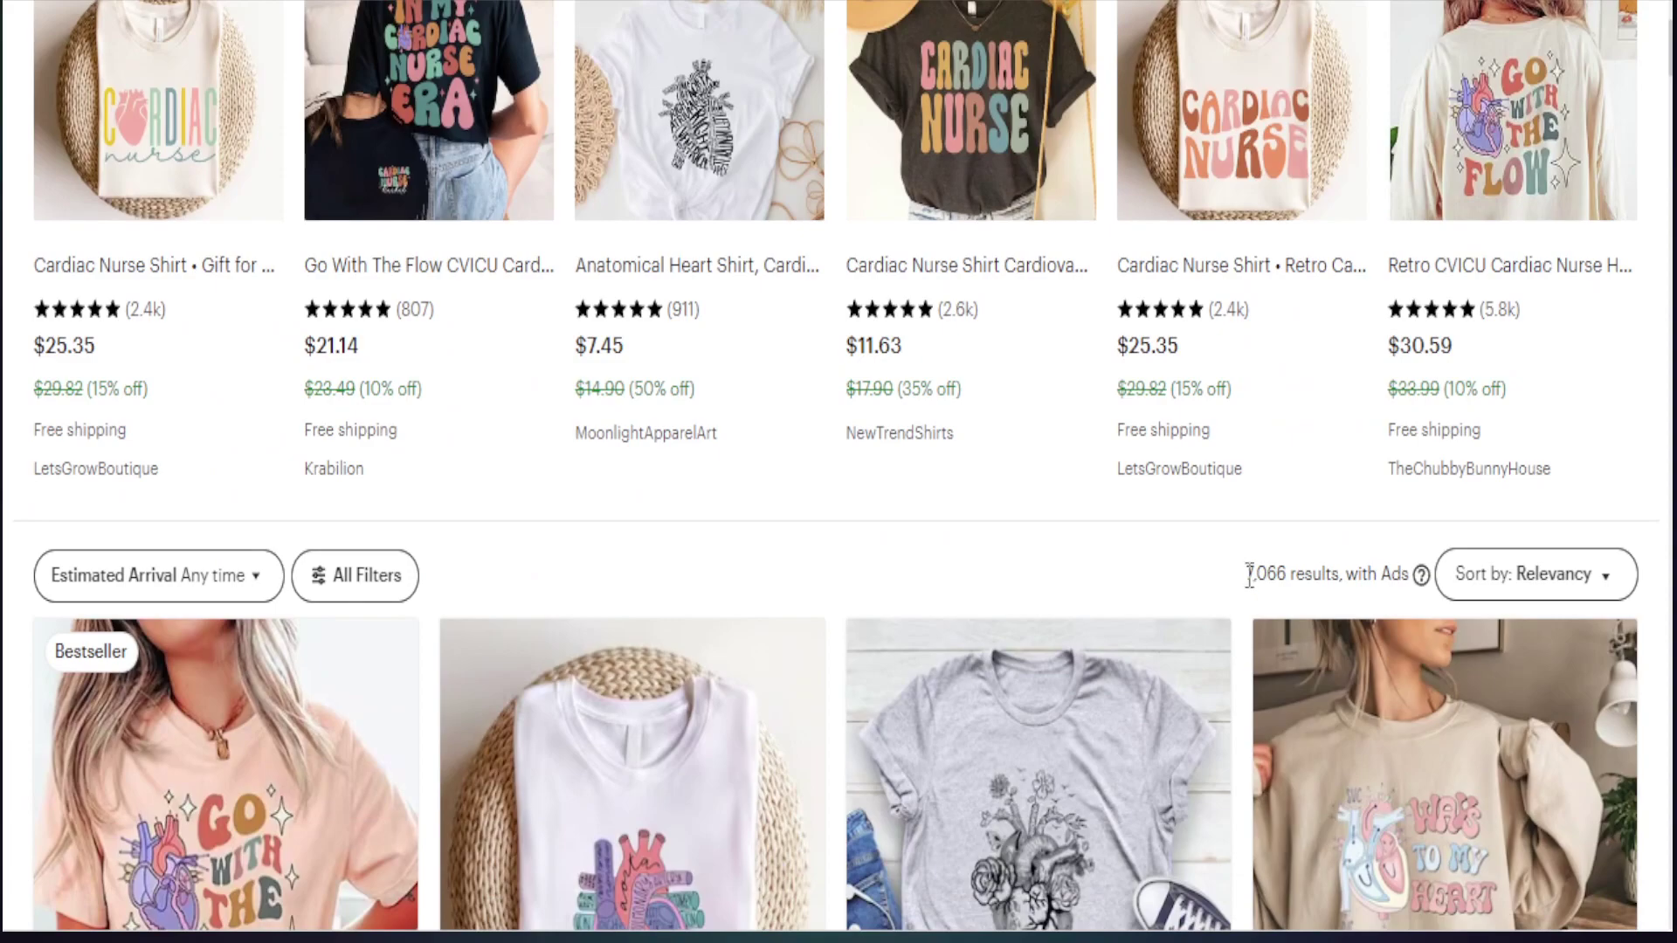
Step: Highlight the 7,066 results count for cardiac nurse shirt and review the listings
left_click_drag(1250, 576, 1290, 574)
scroll(524, 606, "down", 5)
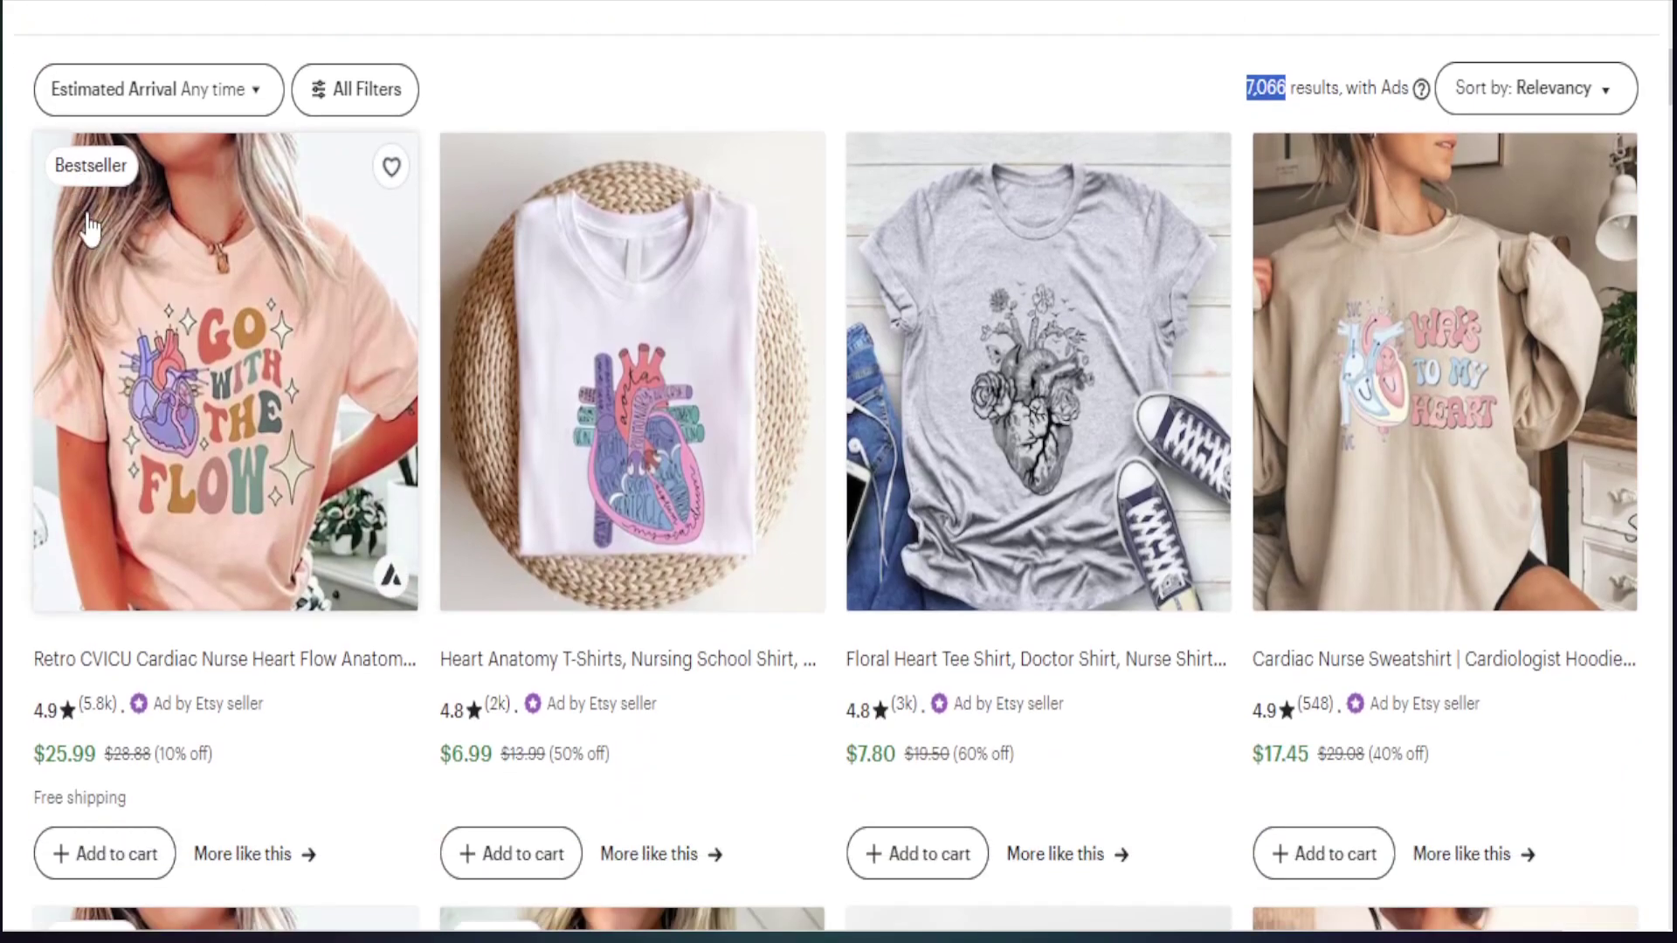
scroll(262, 607, "down", 7)
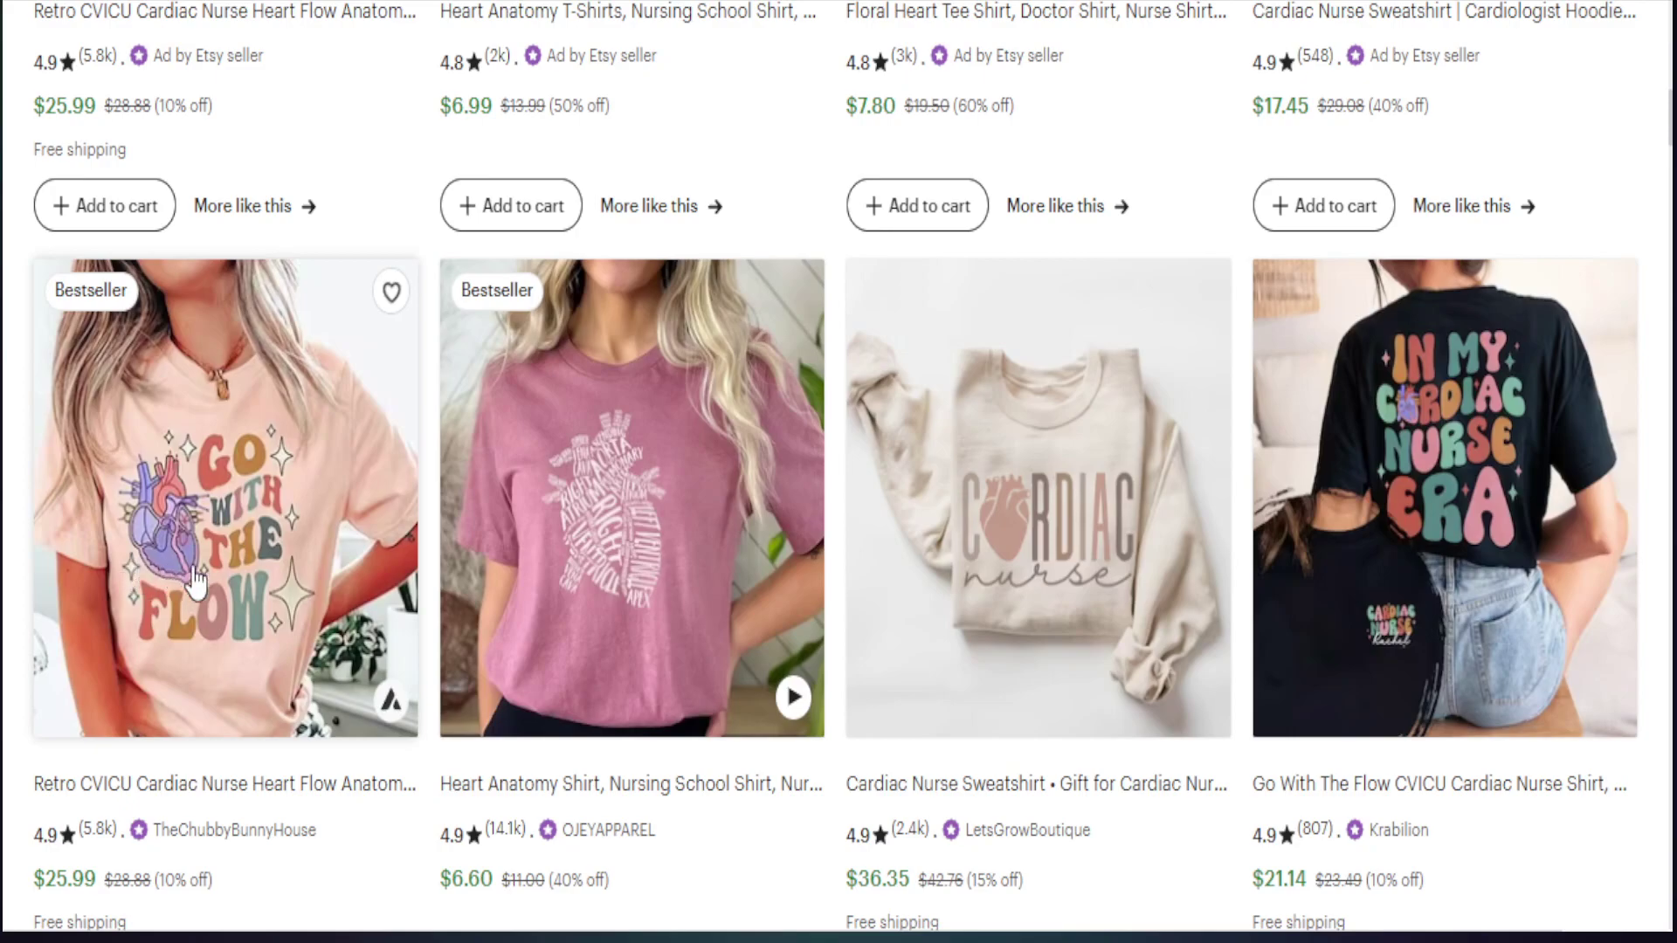
scroll(576, 644, "down", 7)
scroll(236, 646, "down", 5)
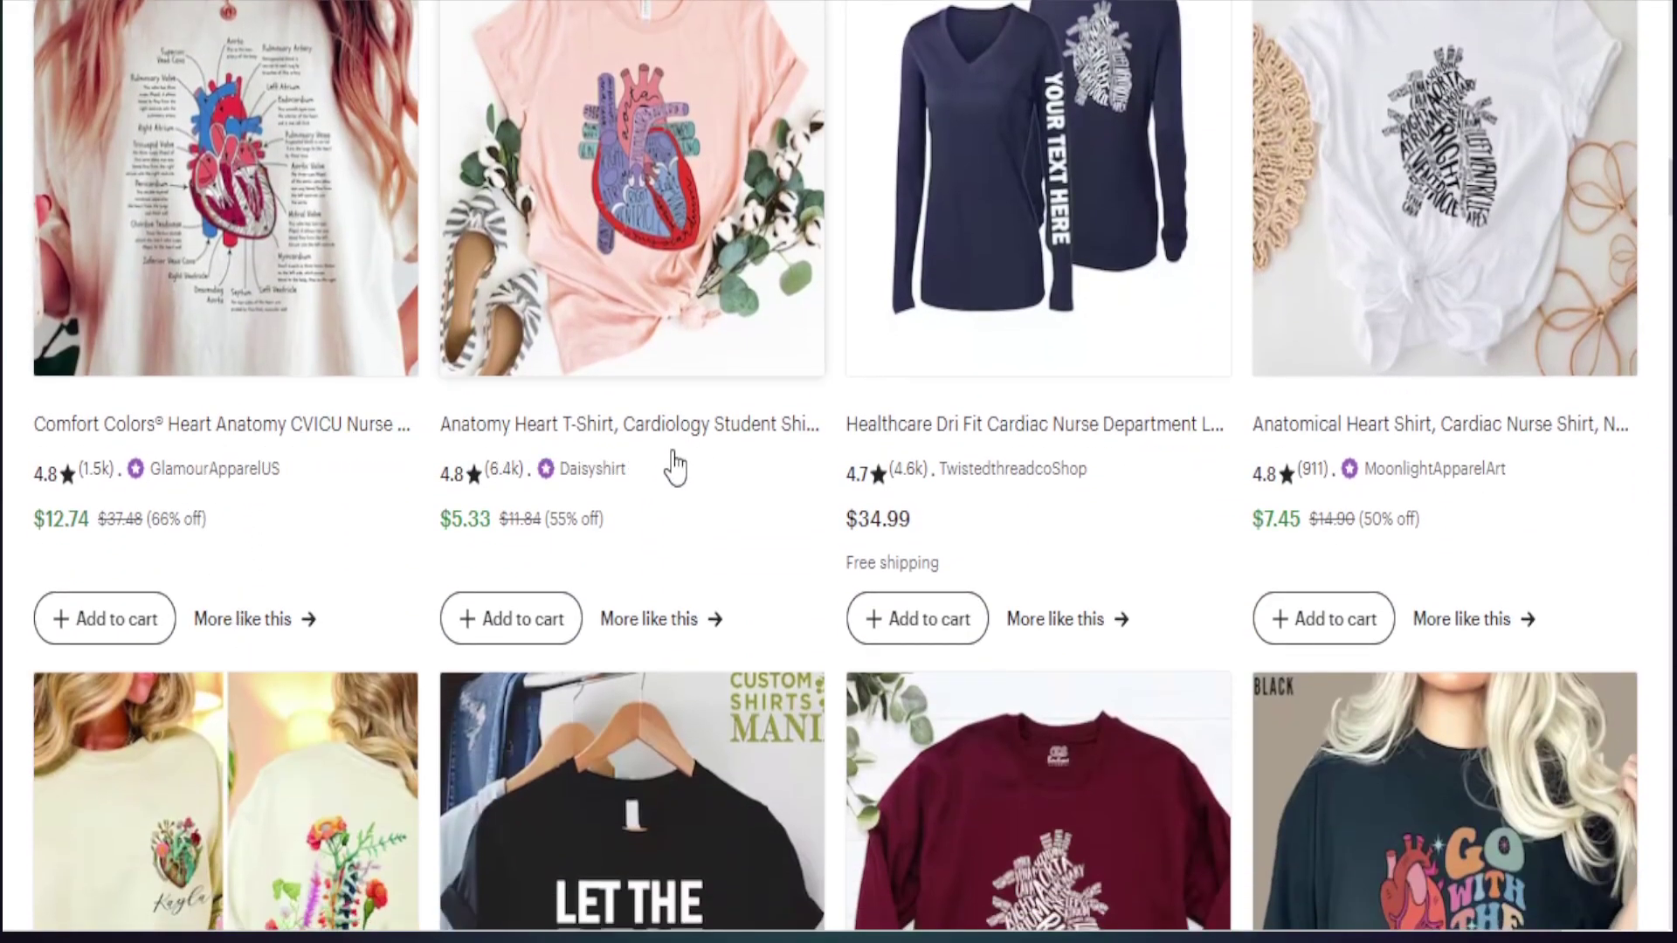
scroll(410, 646, "up", 10)
scroll(364, 673, "up", 1)
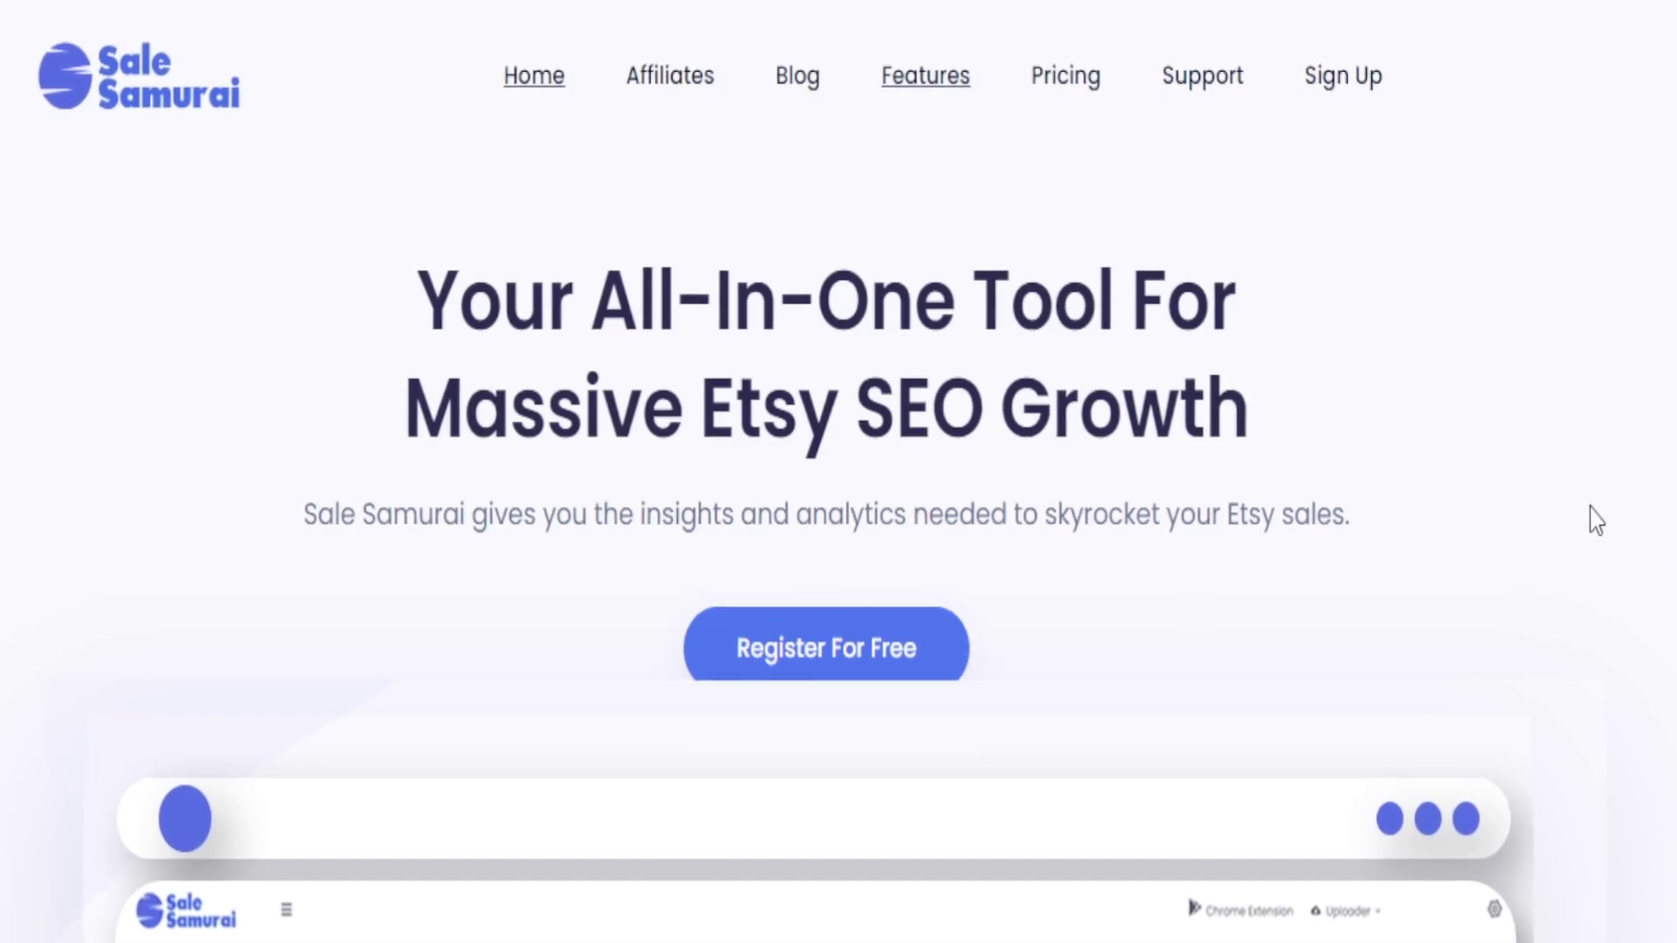
scroll(1595, 507, "down", 5)
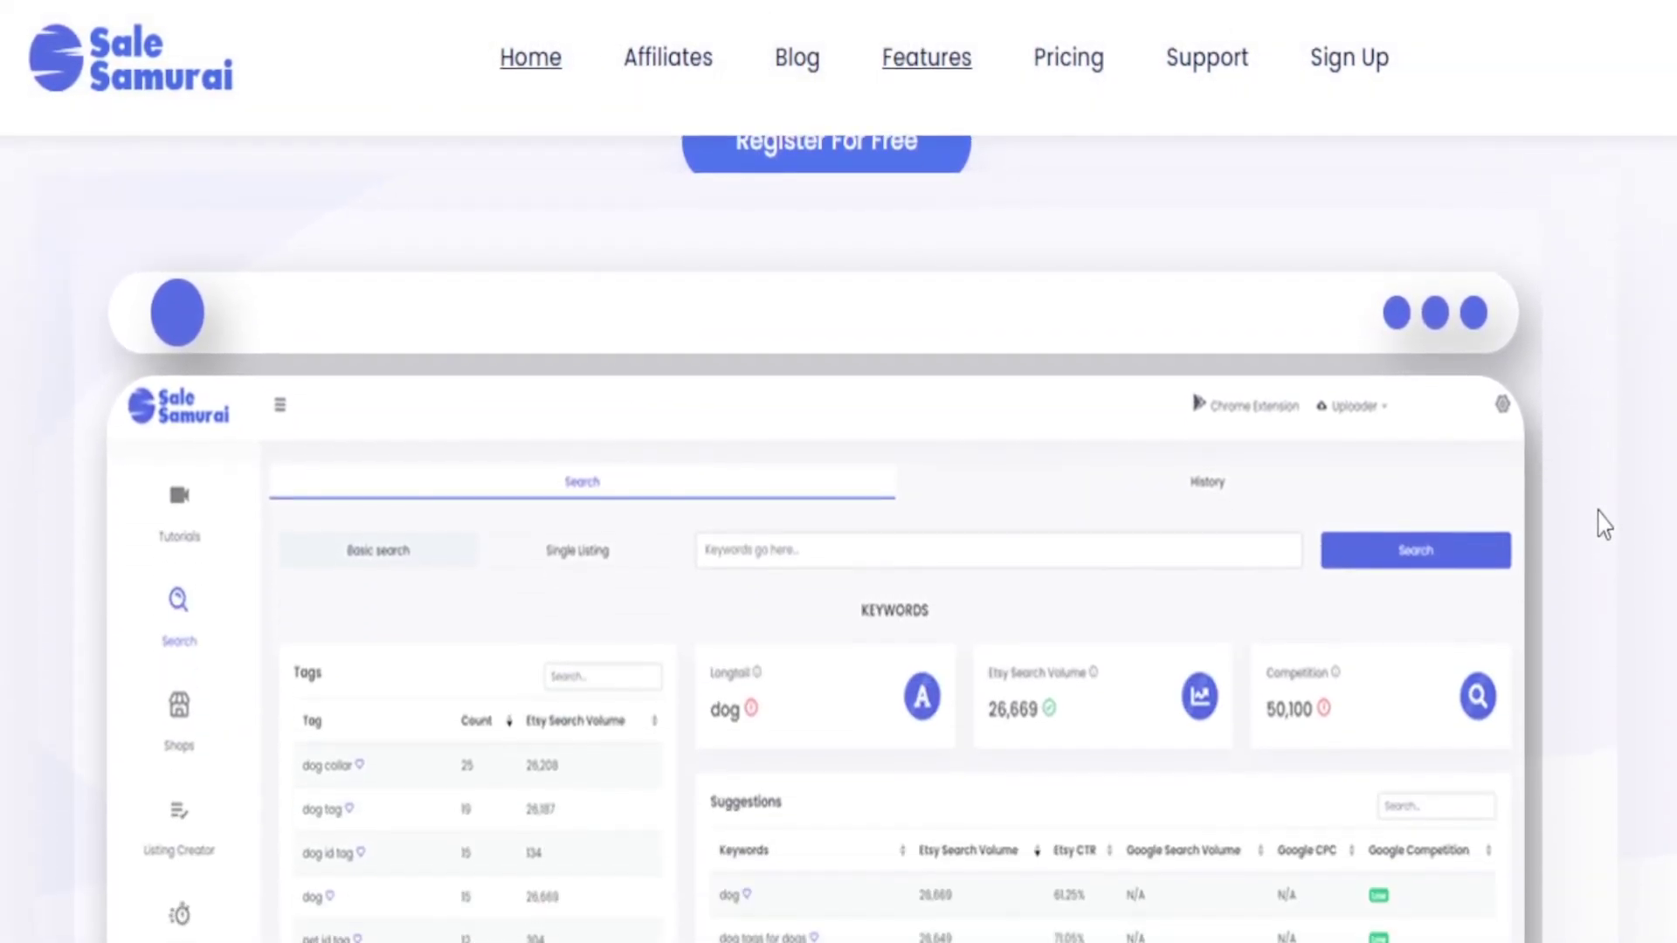